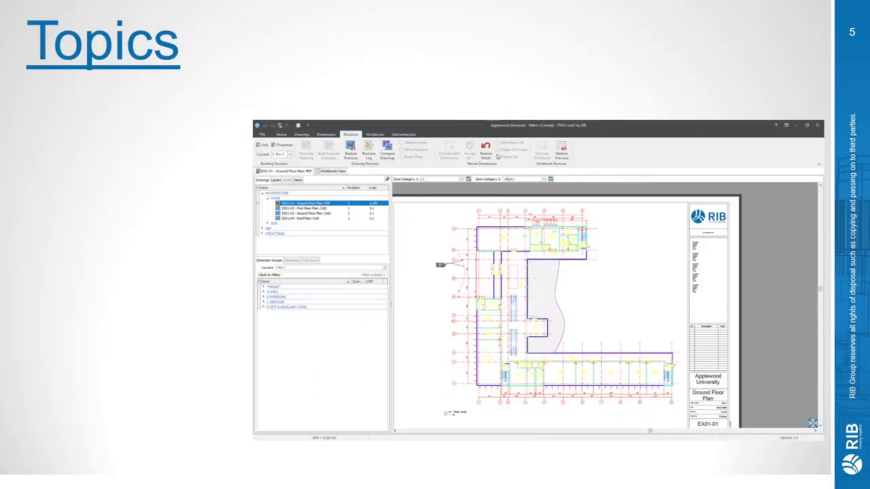
pyautogui.press('Right')
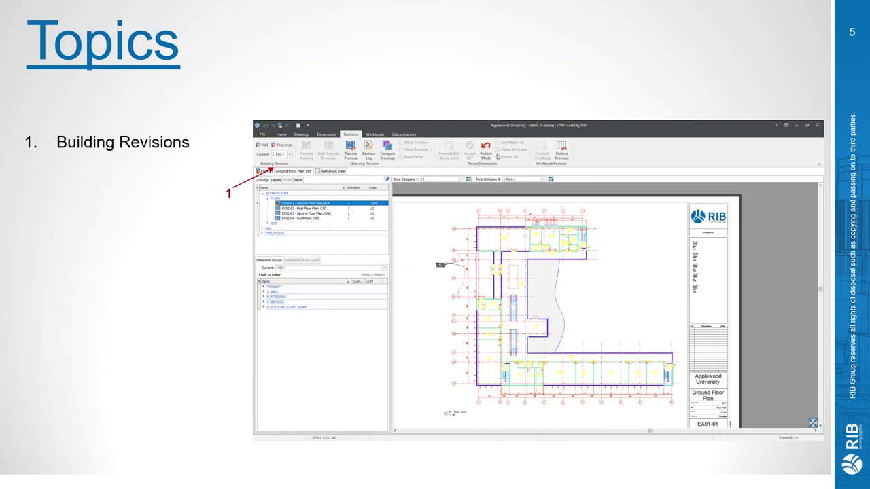
# - Advance to the Topics slide and reveal Drawing Revisions, Revising Dimensions, Workbook Revisions and Undo Accidental Revision
pyautogui.press('Right')
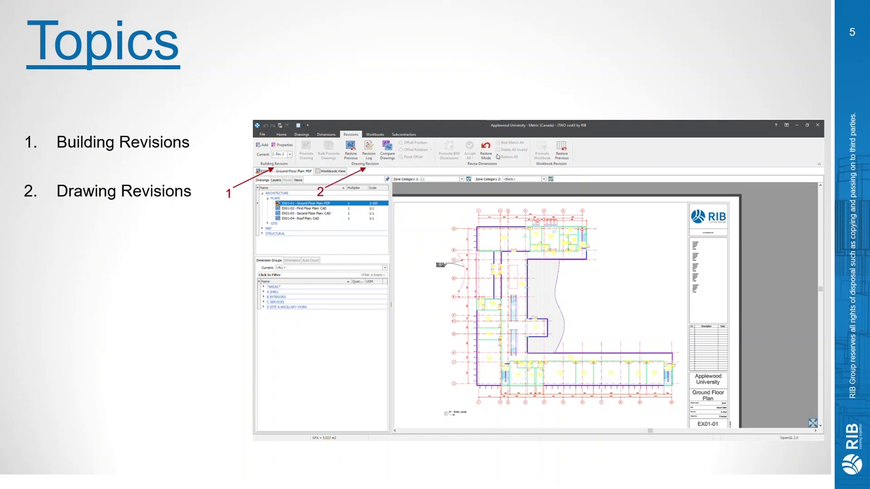
pyautogui.press('Right')
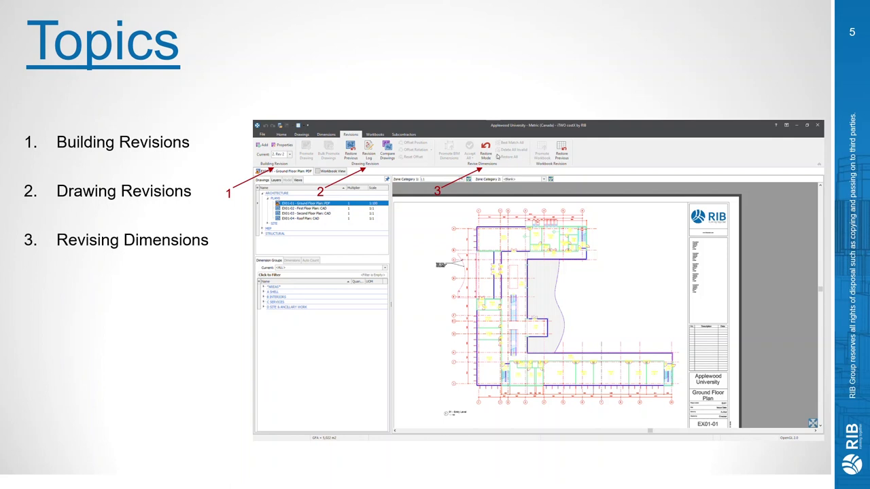
pyautogui.press('Right')
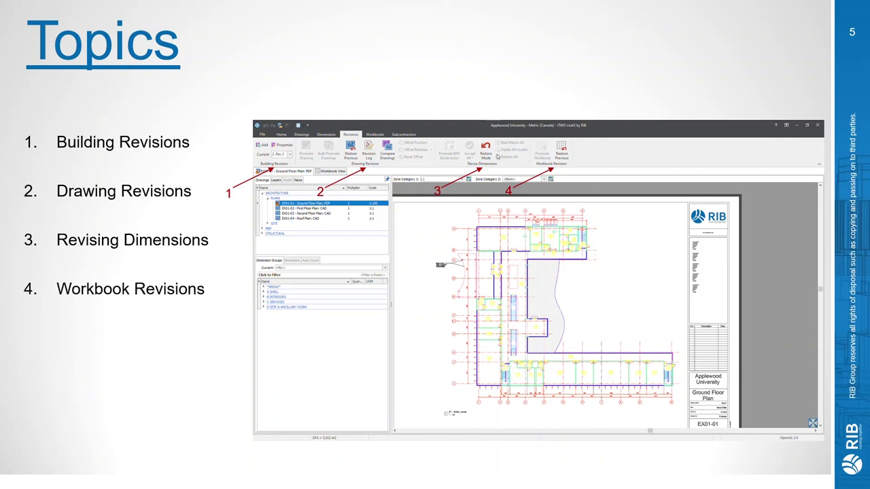
pyautogui.press('Right')
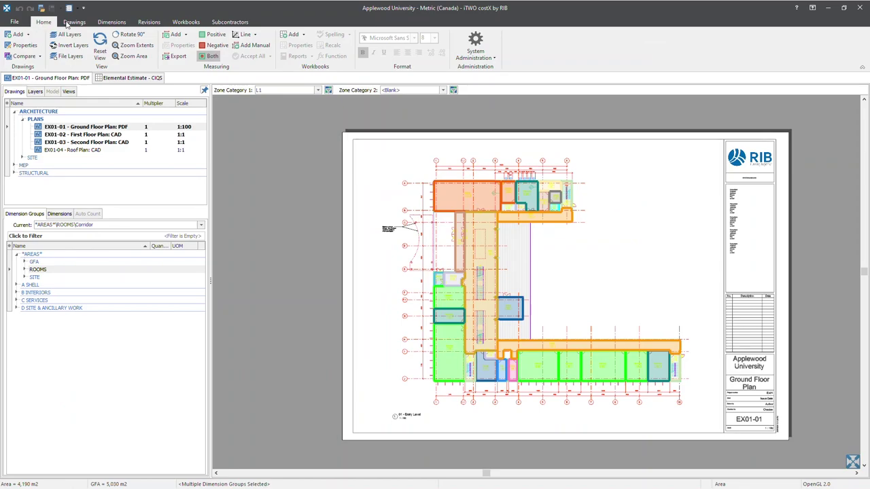
# - Check the Elemental Estimate - CIQS workbook's revision details, then return to the EX01-01 drawing
pyautogui.click(150, 22)
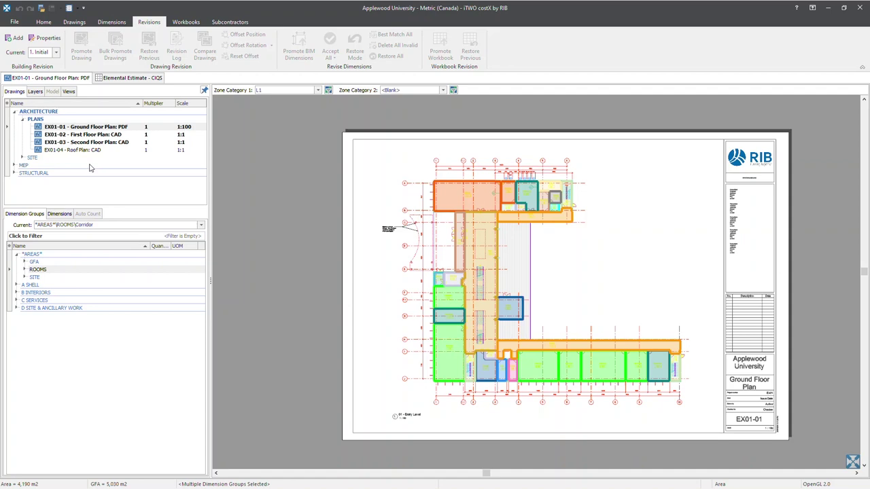
pyautogui.click(146, 80)
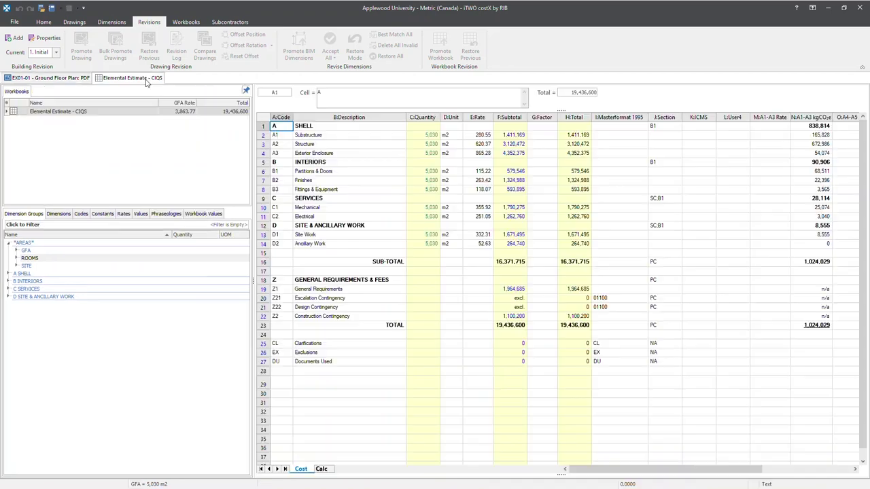
pyautogui.click(246, 112)
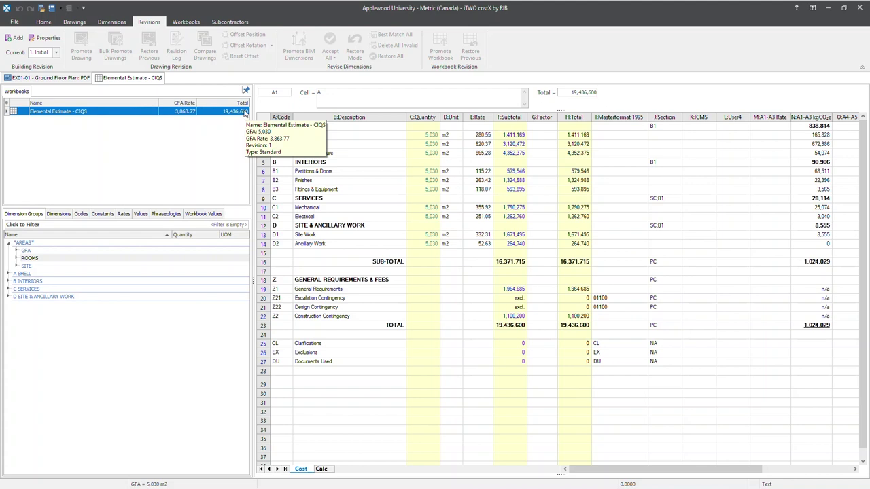
pyautogui.click(57, 77)
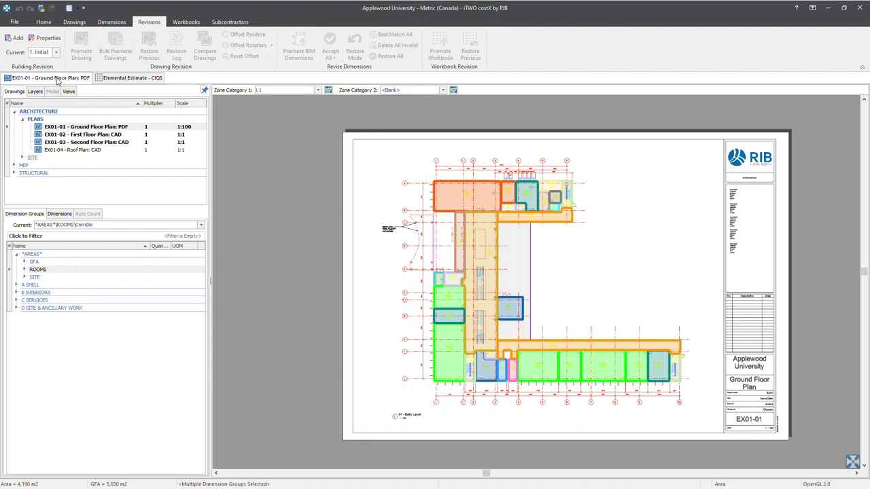
# - Add a building revision named 'Rev 2', then set 1. Initial back as the current revision
pyautogui.click(16, 40)
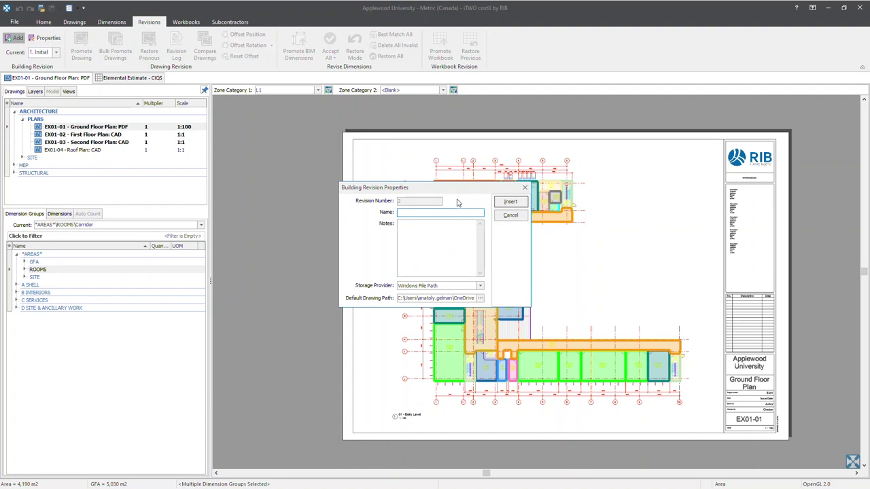
pyautogui.write('Rev 2')
pyautogui.click(440, 234)
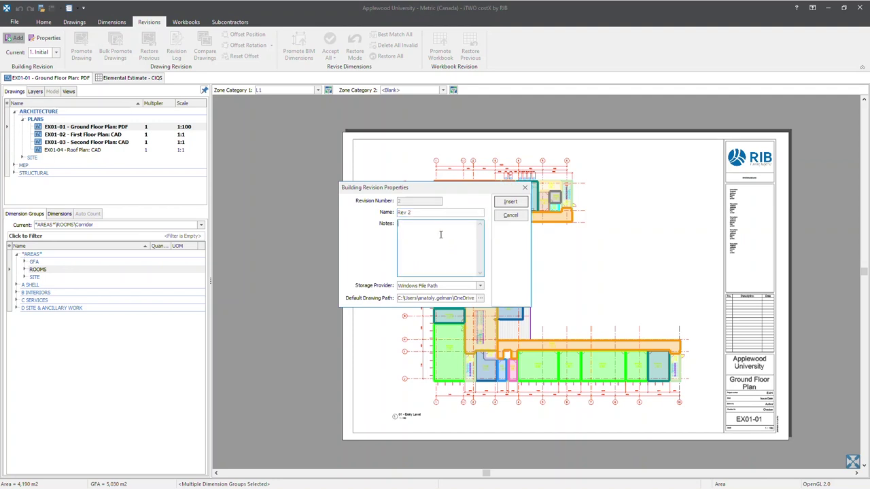
pyautogui.click(522, 203)
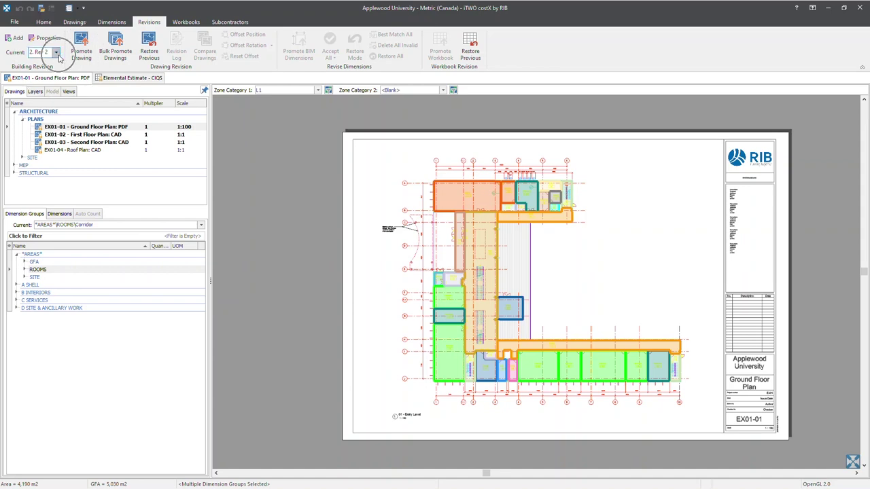
pyautogui.click(58, 54)
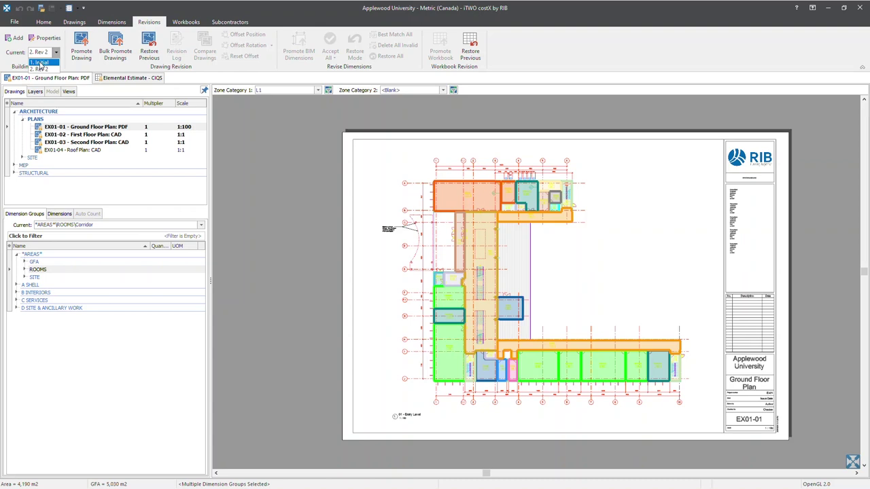
pyautogui.click(40, 62)
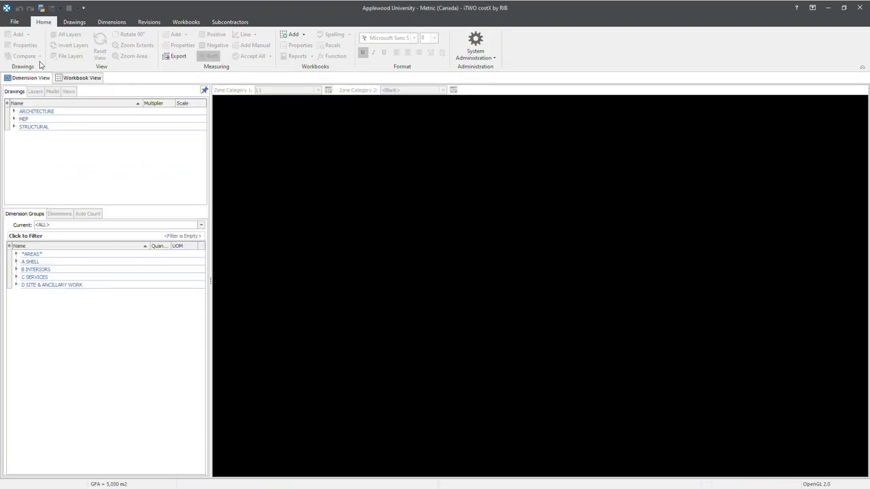
# - Expand ARCHITECTURE > PLANS and check the Initial revision in Workbook View, then Dimension View
pyautogui.click(15, 111)
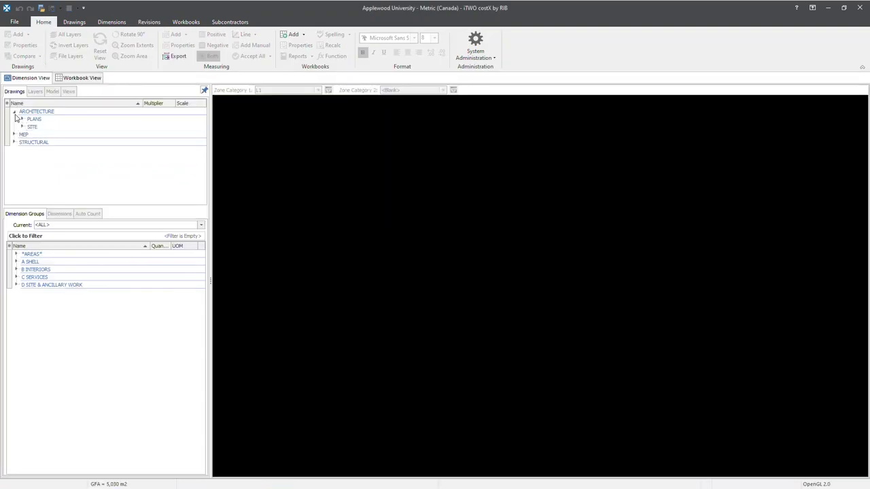
pyautogui.click(22, 119)
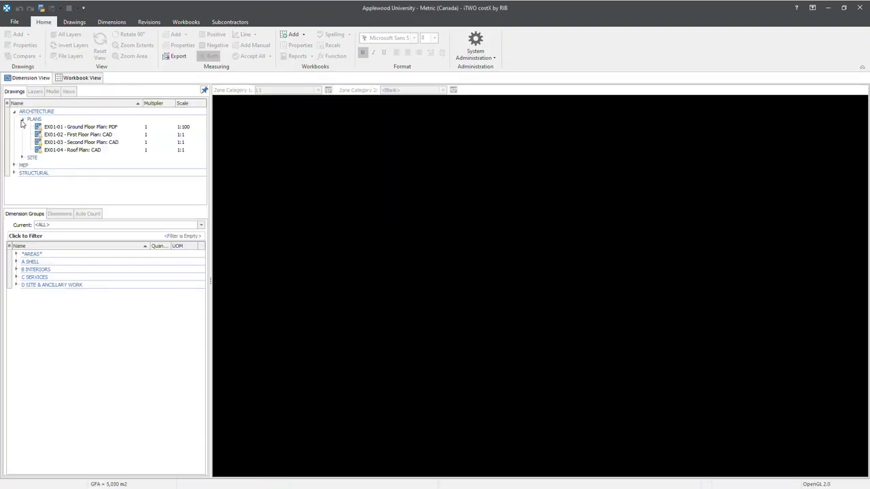
pyautogui.click(79, 78)
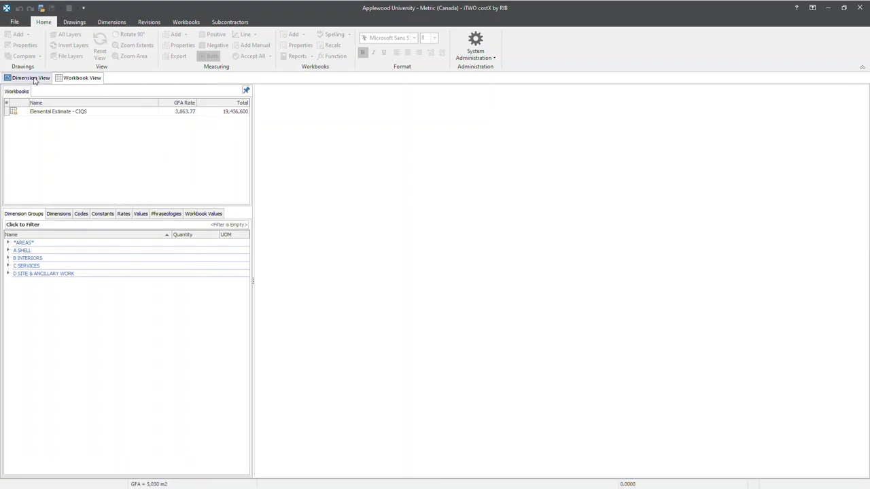
pyautogui.click(31, 77)
# - Set 2. Rev 2 as the current building revision
pyautogui.click(149, 22)
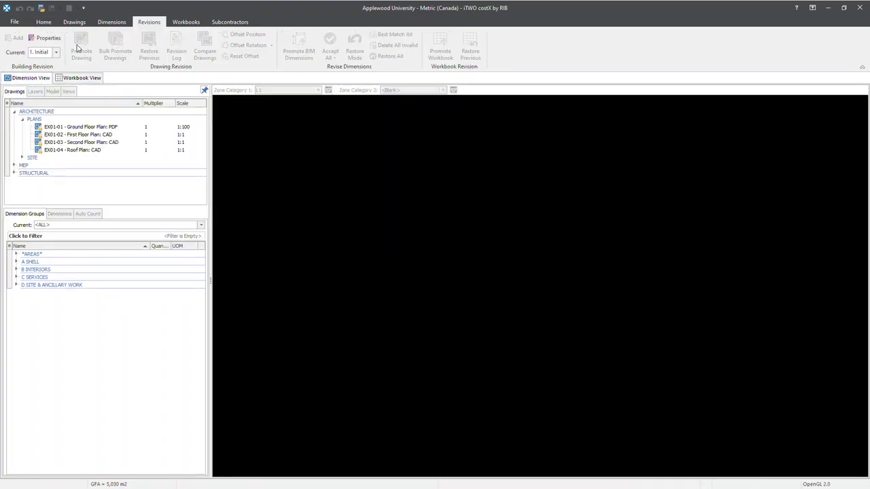
pyautogui.click(57, 53)
pyautogui.click(43, 67)
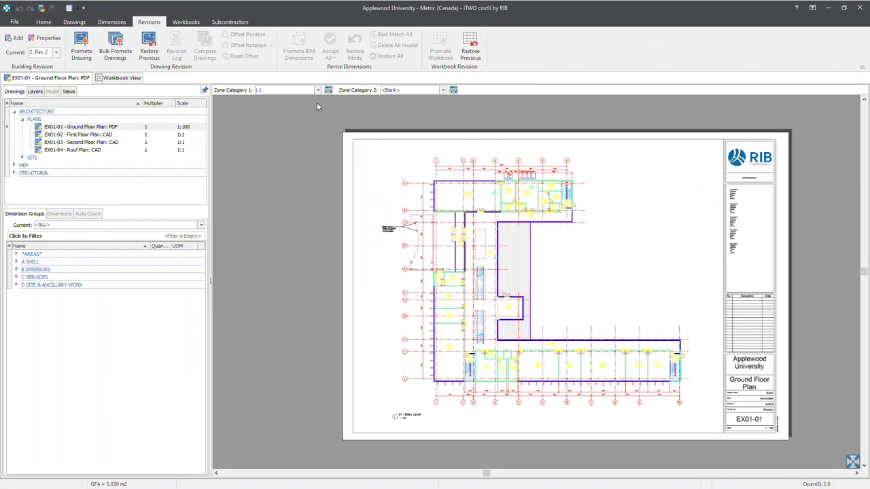
# - Select the EX01-01 Ground Floor Plan and expand the SITE, MEP and ELECTRICAL drawing groups
pyautogui.click(75, 127)
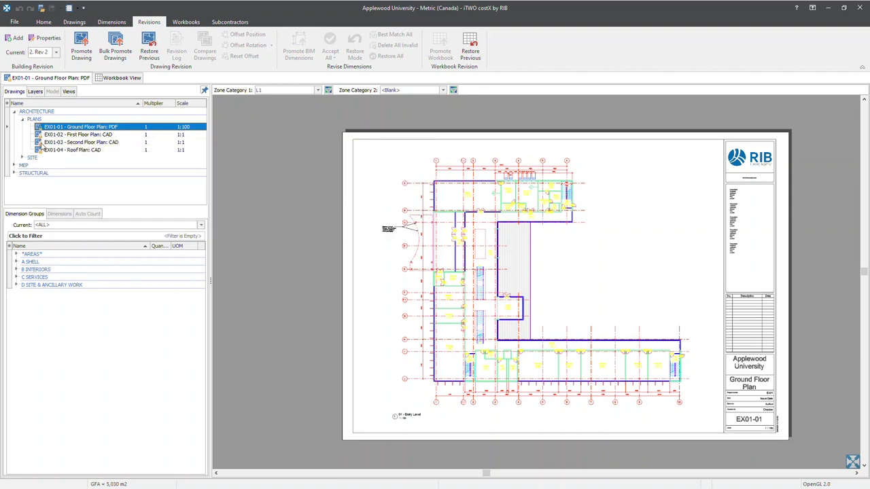
pyautogui.click(21, 158)
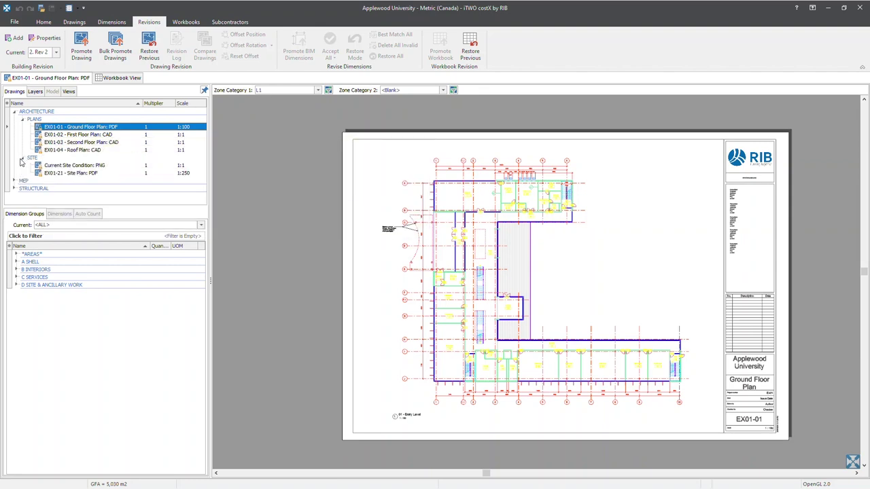
pyautogui.click(15, 181)
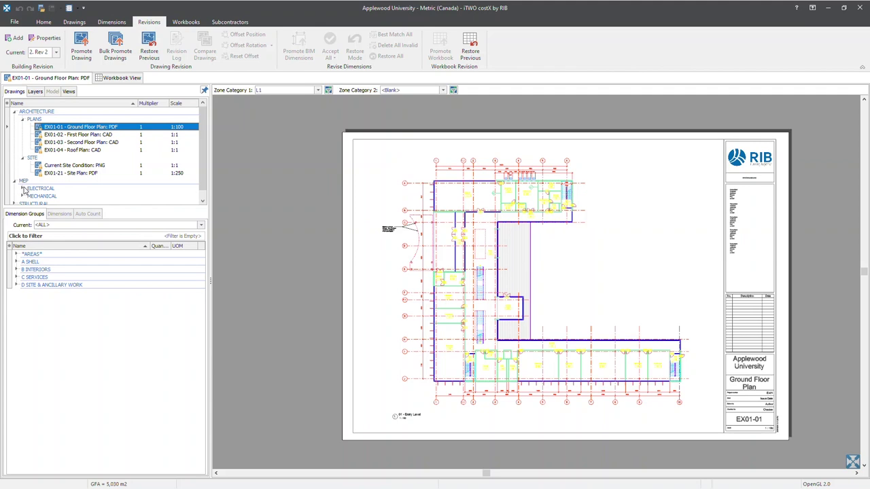
pyautogui.click(23, 189)
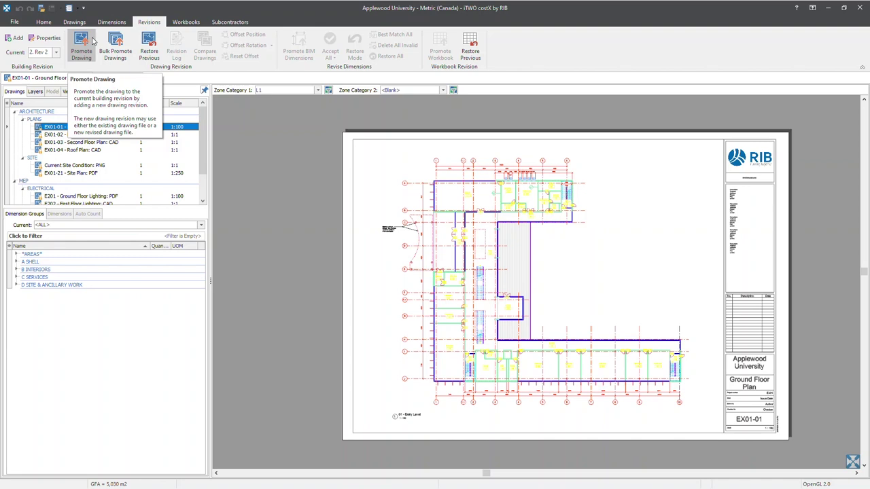
pyautogui.moveTo(122, 129)
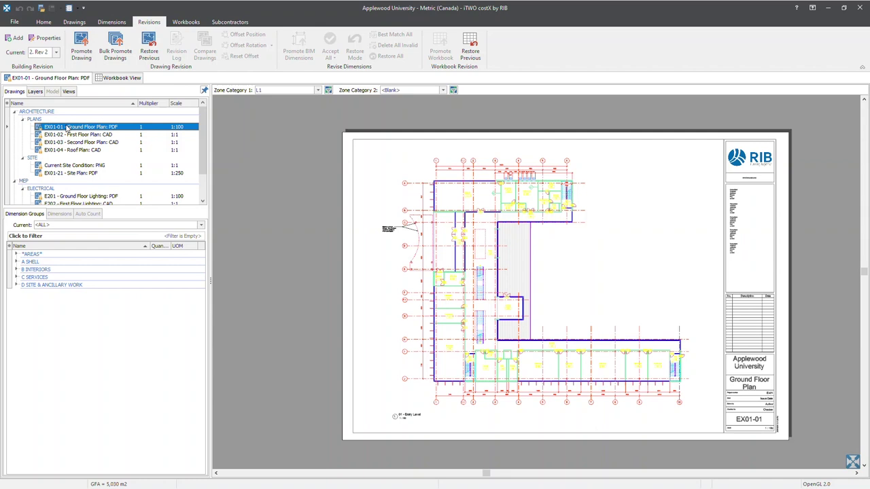
# - Promote EX01-01 into Rev 2, replacing it with the skewed ground floor plan PDF
pyautogui.click(72, 56)
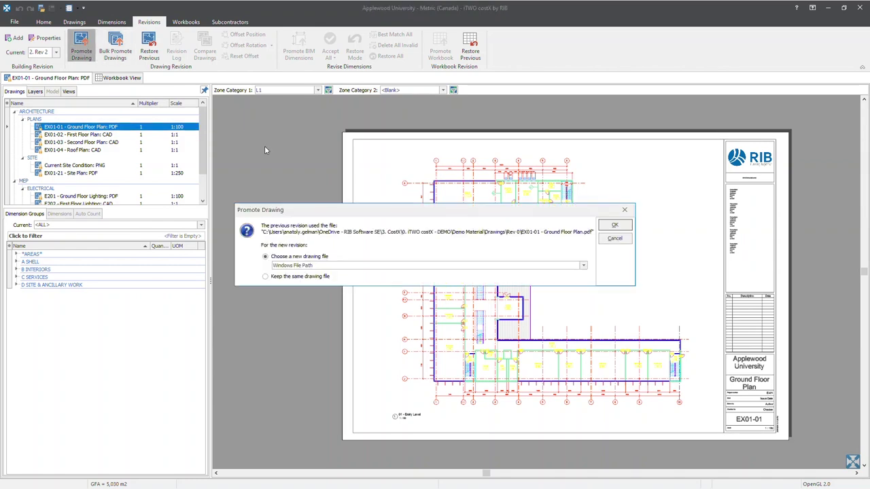
pyautogui.click(613, 225)
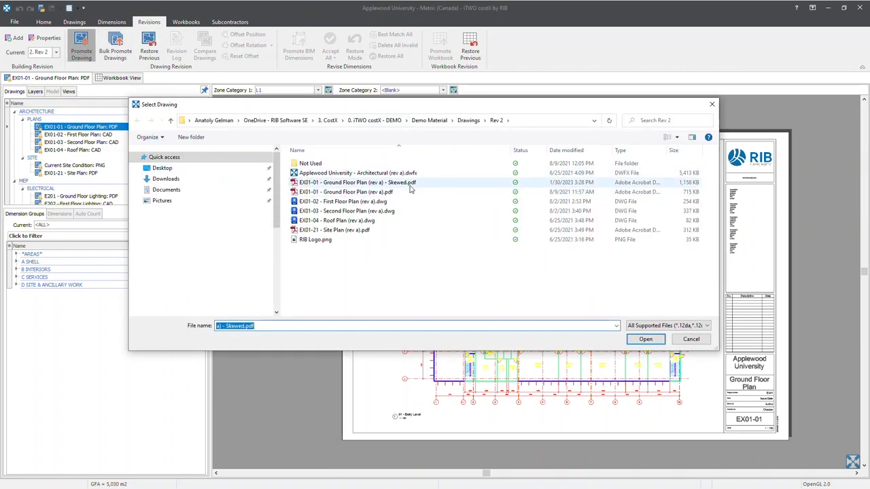
pyautogui.click(410, 190)
pyautogui.click(645, 344)
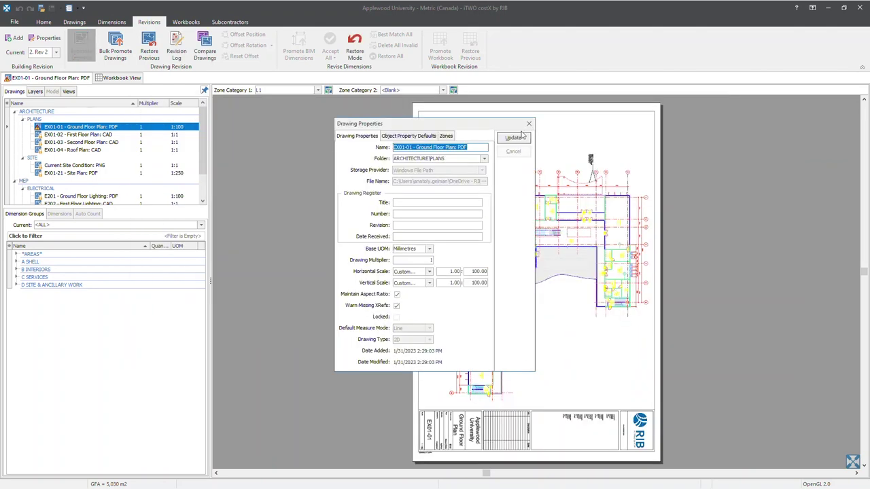
pyautogui.moveTo(467, 126); pyautogui.dragTo(504, 127)
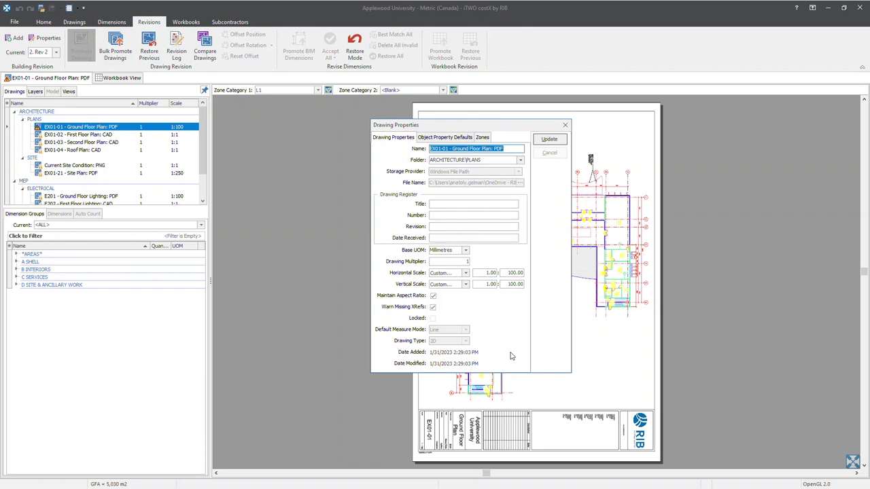
pyautogui.click(550, 140)
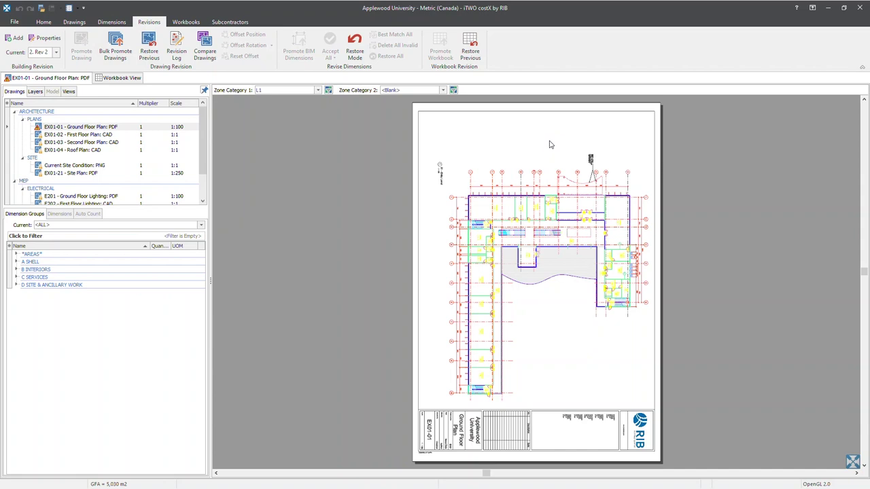
# - Rotate the new drawing 270° to landscape and enlarge the drawings list panel
pyautogui.rightClick(499, 135)
pyautogui.moveTo(527, 142)
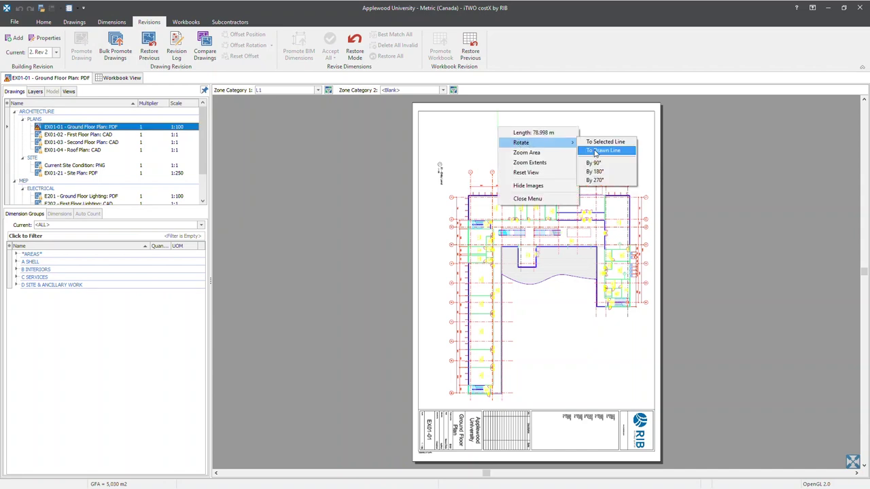
pyautogui.click(607, 180)
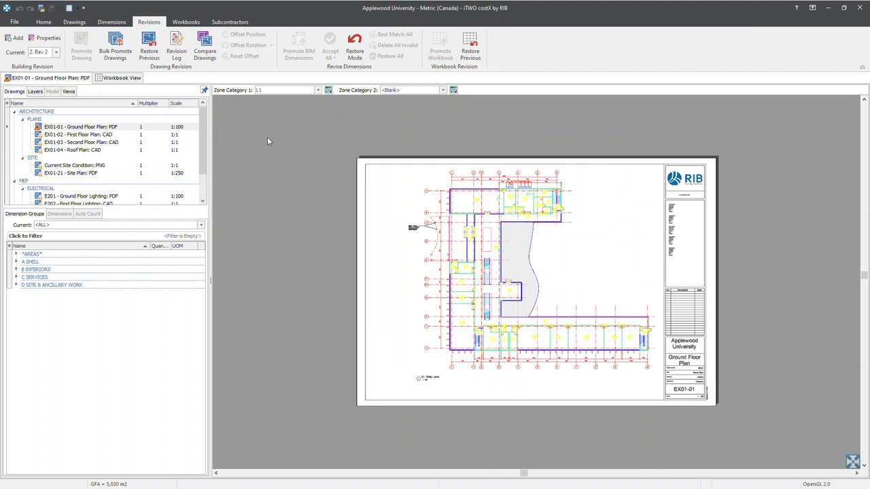
pyautogui.click(66, 128)
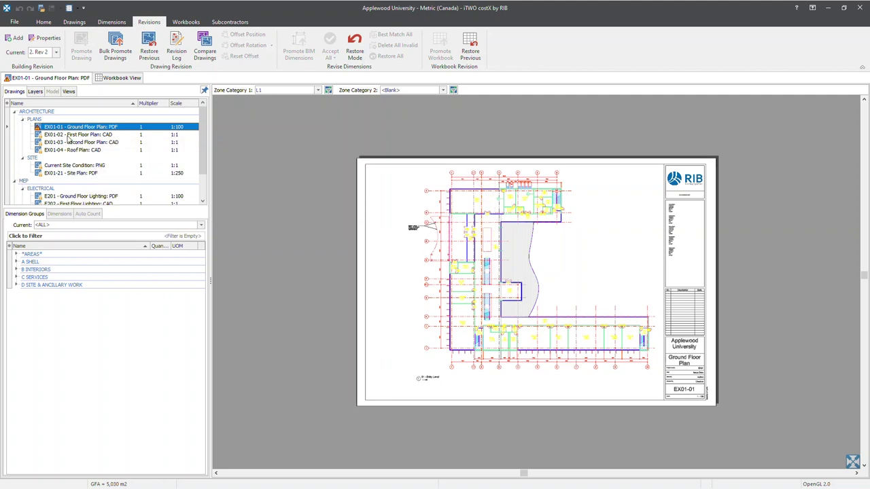
pyautogui.moveTo(105, 208); pyautogui.dragTo(105, 308)
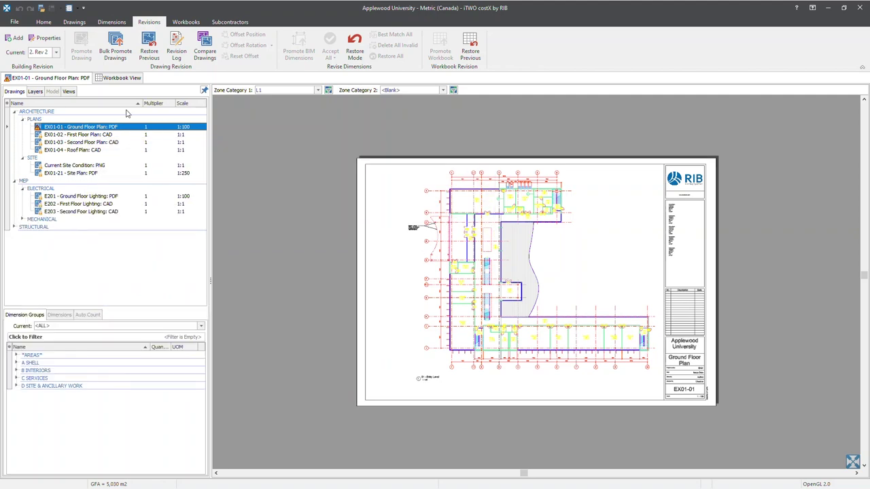
pyautogui.click(122, 56)
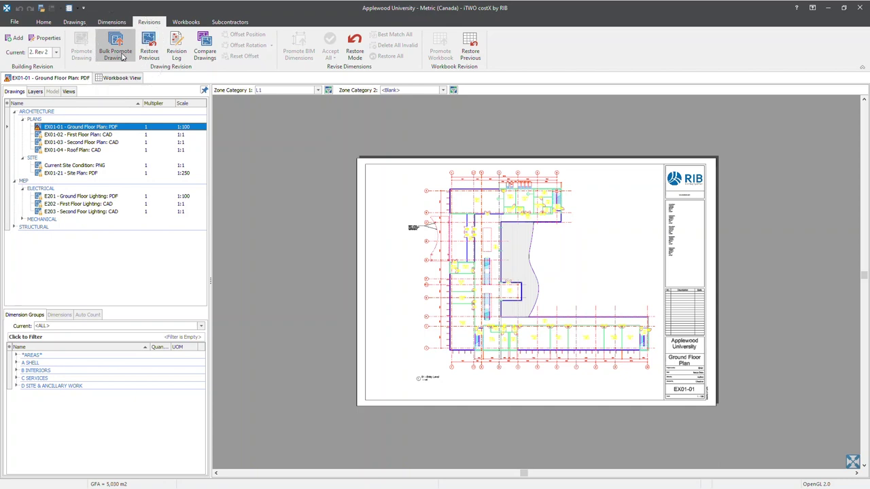
# - Bulk promote every listed drawing into Rev 2 with all ticked, keeping their existing files
pyautogui.moveTo(358, 173); pyautogui.dragTo(374, 135)
pyautogui.moveTo(519, 169)
pyautogui.mouseDown()
pyautogui.moveTo(520, 185)
pyautogui.moveTo(520, 173)
pyautogui.mouseUp()
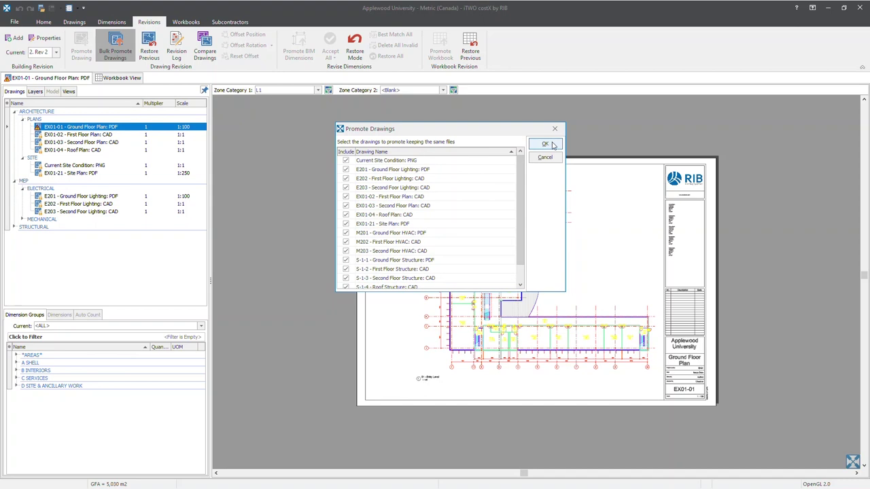
pyautogui.click(545, 144)
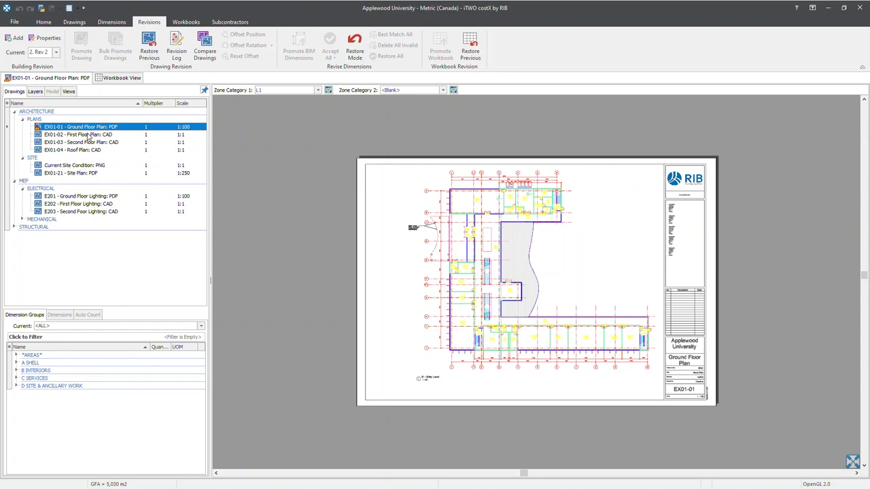
pyautogui.moveTo(87, 136)
pyautogui.moveTo(41, 129)
# - Enlarge the Dimension Groups panel and Expand All from *AREAS*, revealing GFA at 3,389 m2
pyautogui.moveTo(112, 310); pyautogui.dragTo(112, 258)
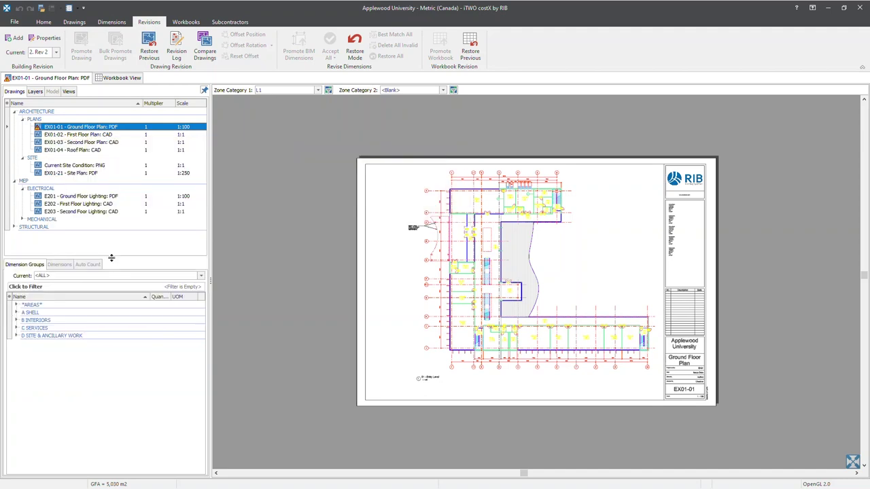
pyautogui.rightClick(19, 305)
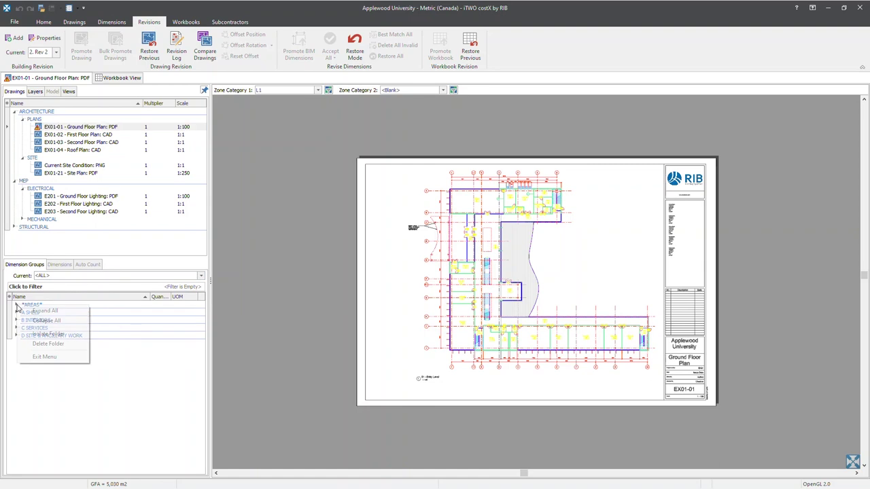
pyautogui.click(45, 311)
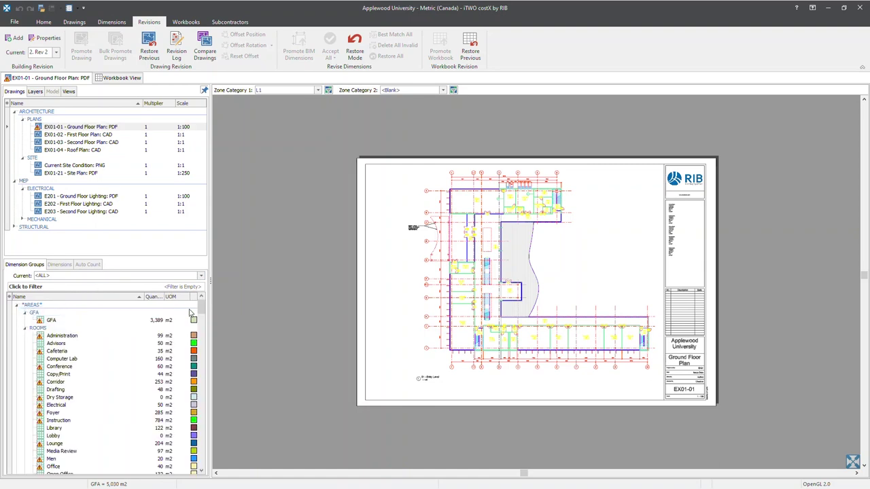
pyautogui.moveTo(203, 307)
pyautogui.mouseDown()
pyautogui.moveTo(200, 405)
pyautogui.moveTo(195, 294)
pyautogui.mouseUp()
pyautogui.moveTo(52, 323)
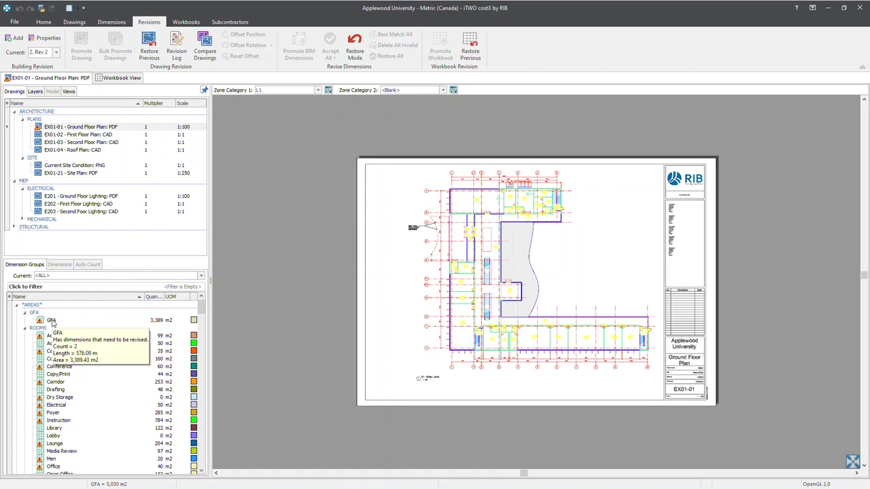
# - Make GFA the current dimension group so its area shows on the EX01-01 plan
pyautogui.click(53, 322)
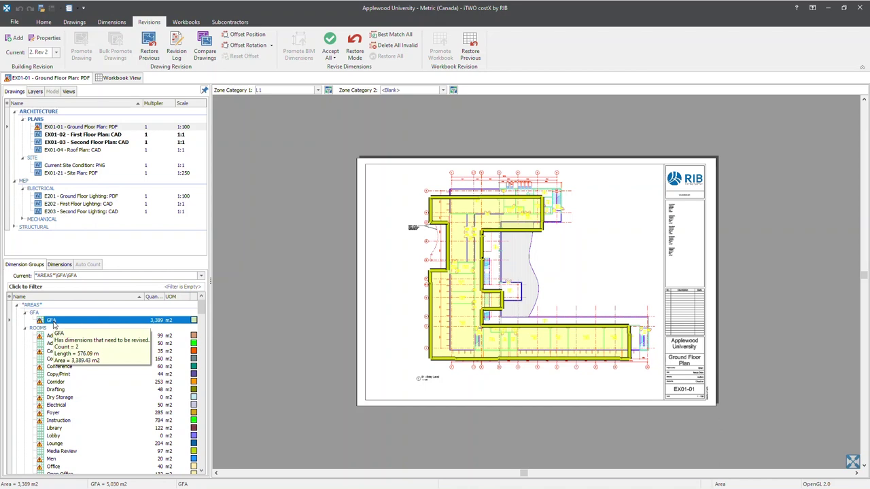
pyautogui.click(332, 364)
pyautogui.click(102, 320)
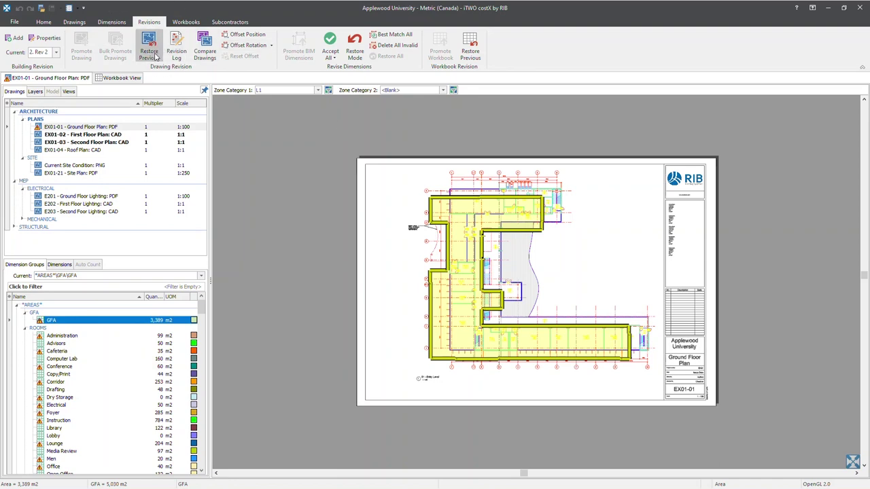
# - Delete the EX01-01 Ground Floor Plan drawing and confirm its removal
pyautogui.rightClick(89, 128)
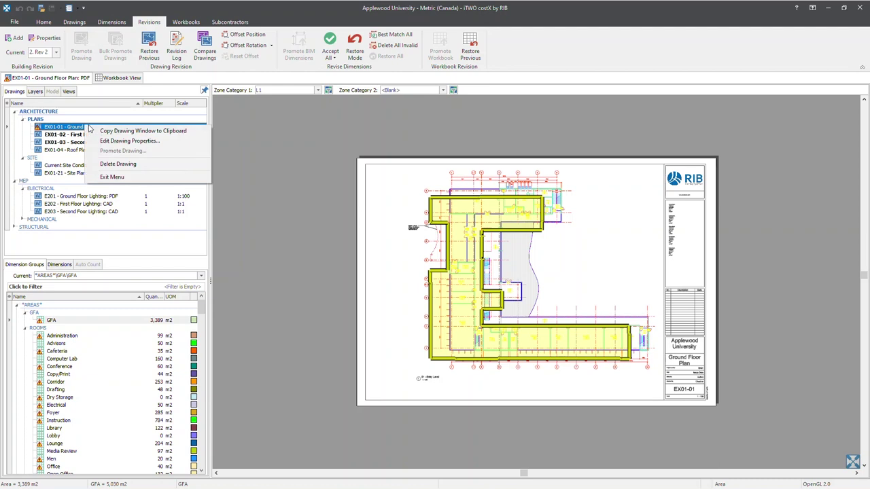
pyautogui.click(118, 164)
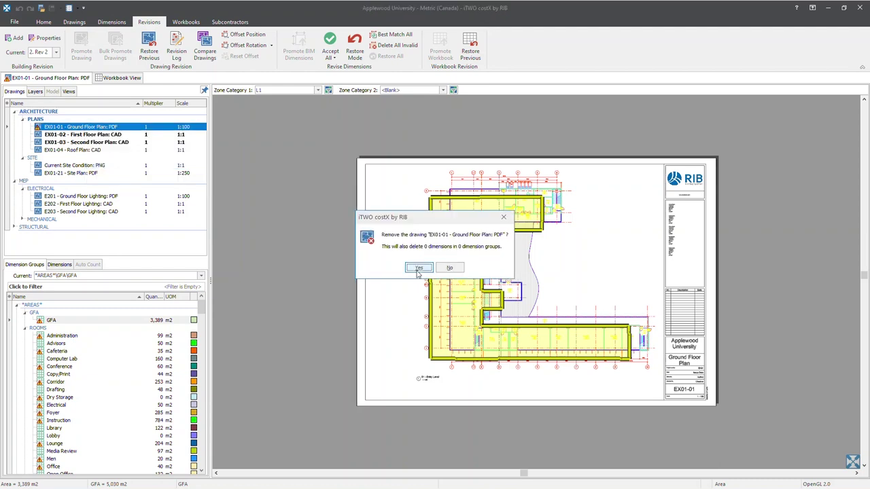
pyautogui.click(419, 268)
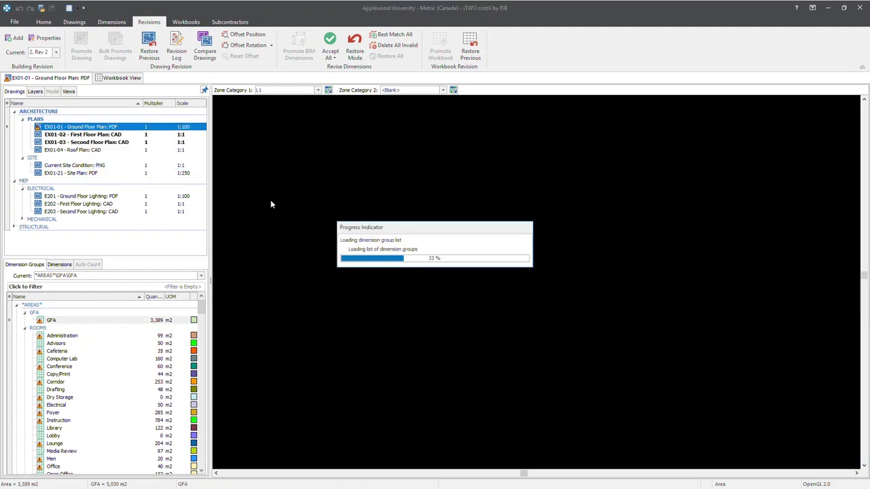
# - Restore EX01-01 from the previous revision, bringing GFA back to 5,030 m2
pyautogui.click(148, 51)
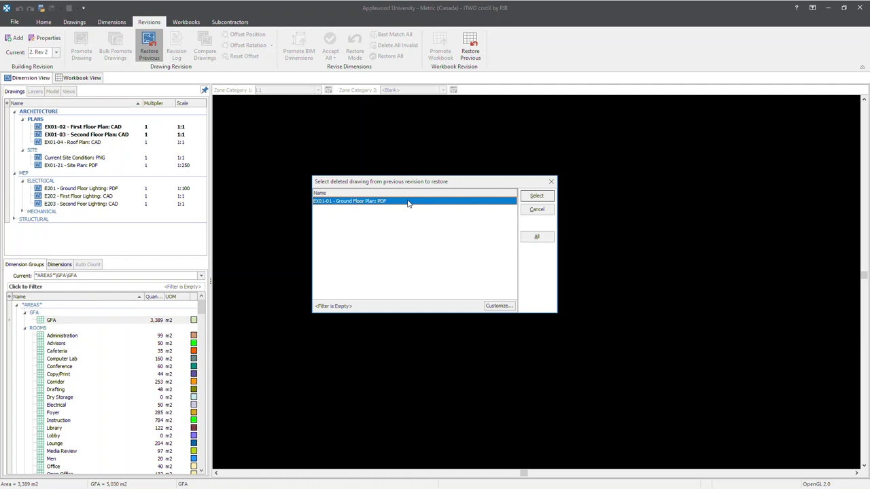
pyautogui.click(543, 197)
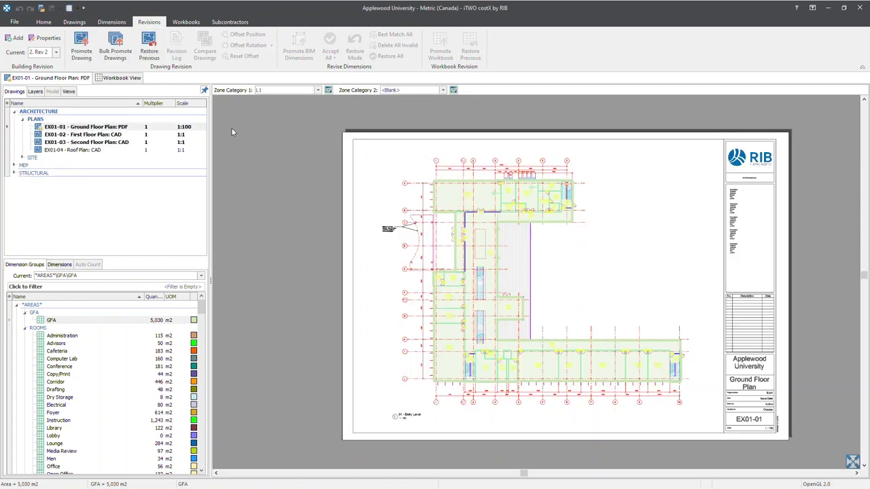
pyautogui.click(86, 128)
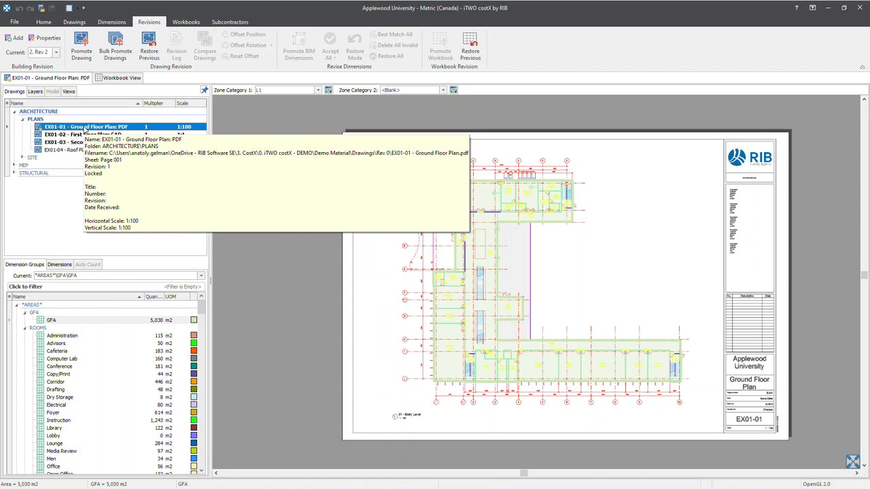
# - Promote the Ground Floor Plan using a new drawing file and accept its properties
pyautogui.click(82, 48)
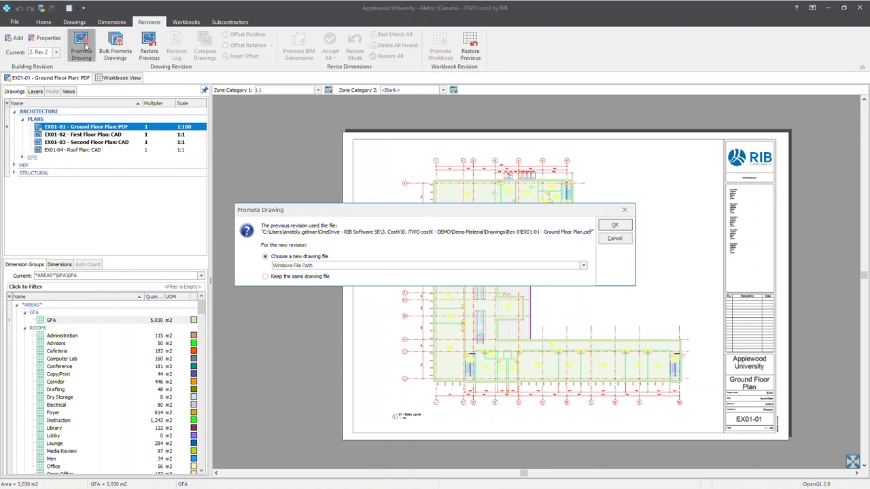
pyautogui.click(615, 226)
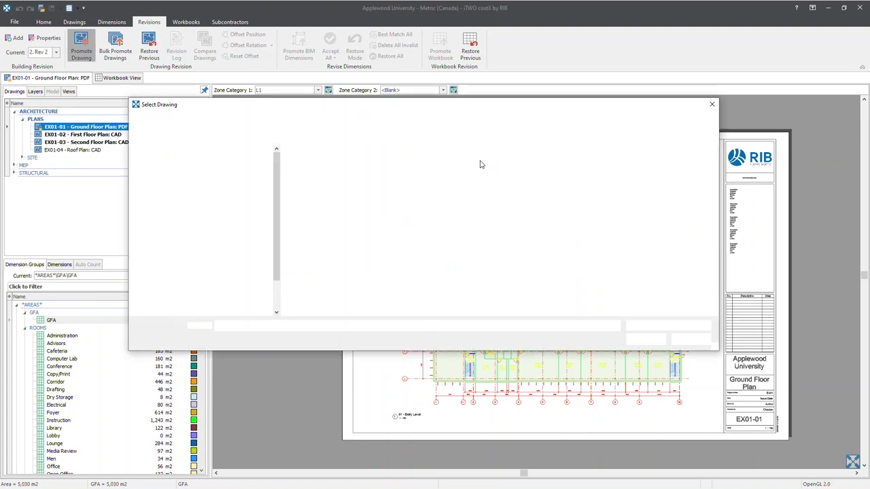
pyautogui.doubleClick(381, 185)
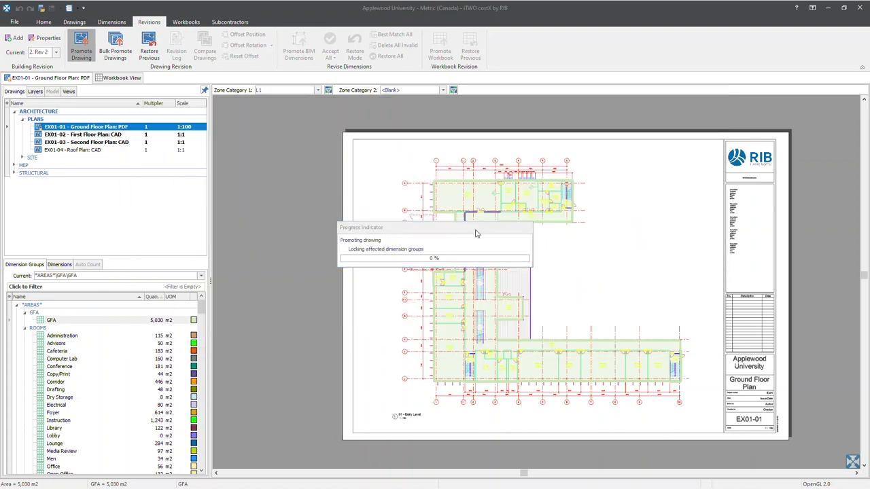
pyautogui.click(527, 142)
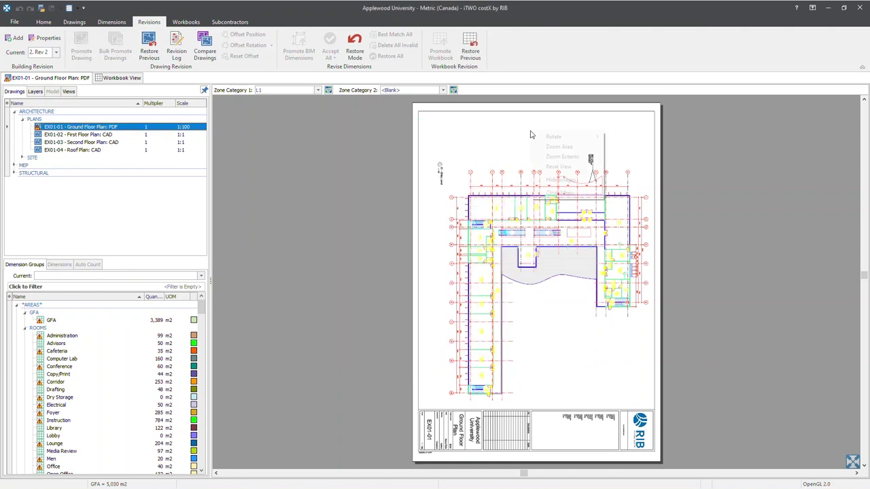
# - Rotate the promoted EX01-01 plan by 270° into landscape
pyautogui.rightClick(531, 135)
pyautogui.moveTo(554, 140)
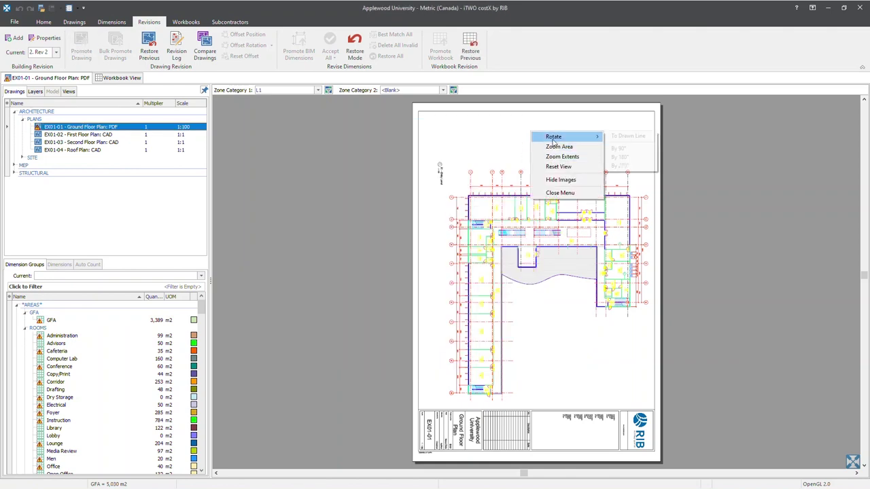
pyautogui.click(618, 165)
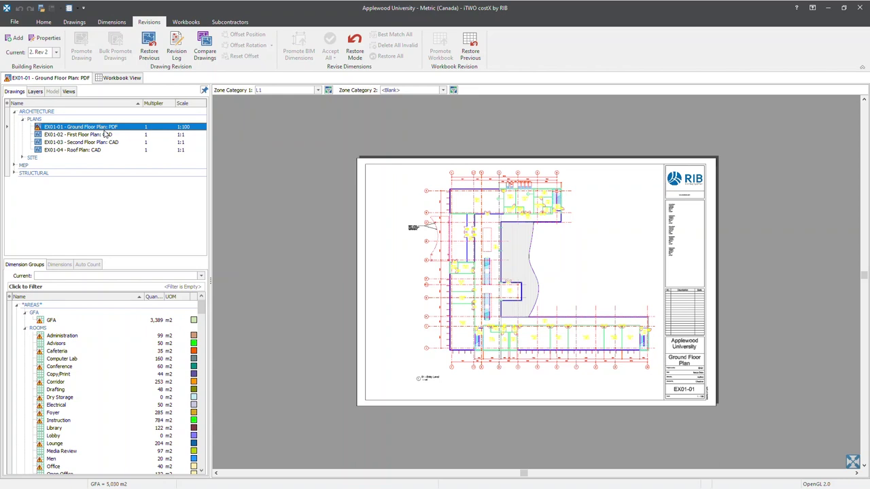
# - Compare the EX01-01 Ground Floor Plan against Revision 1 using Match Lines
pyautogui.click(212, 47)
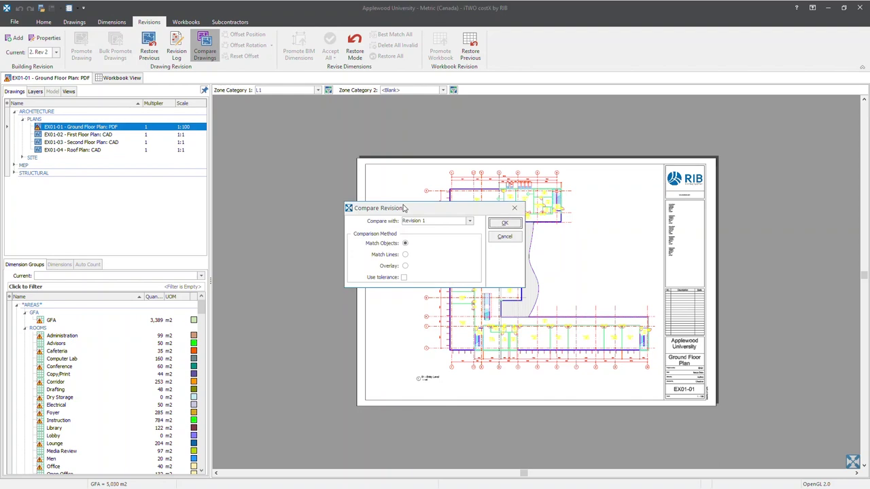
pyautogui.moveTo(413, 206); pyautogui.dragTo(422, 222)
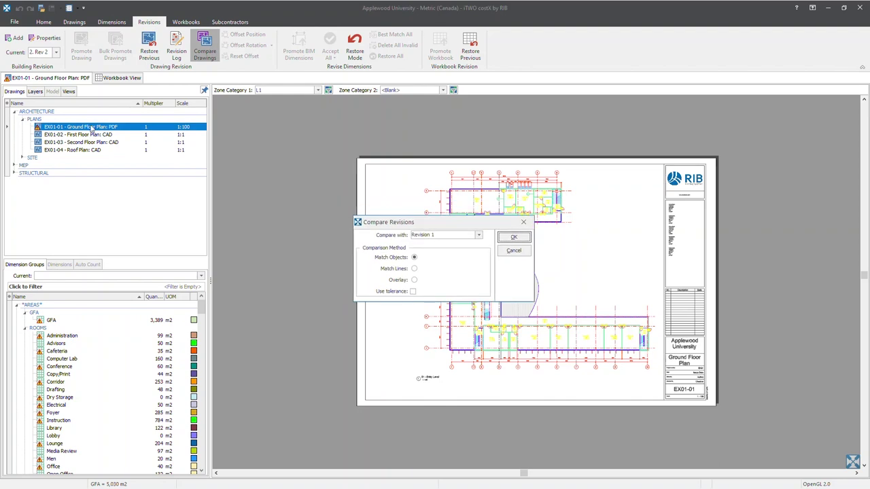
pyautogui.click(479, 234)
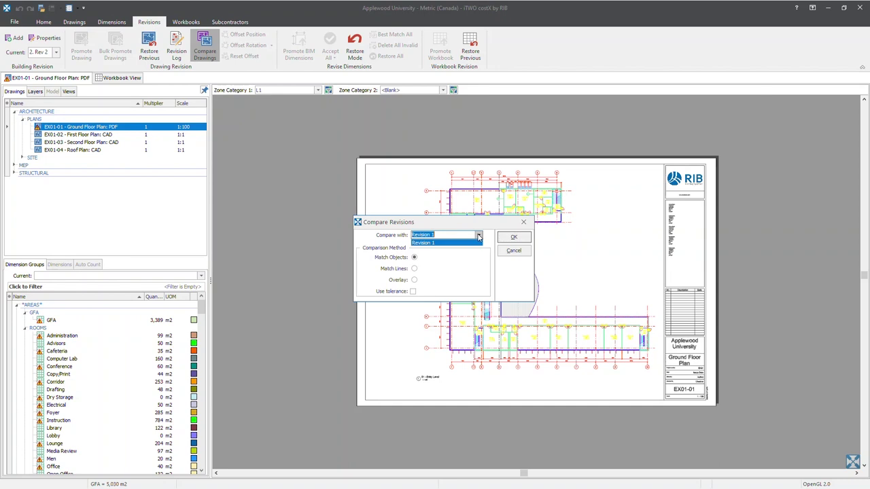
pyautogui.click(445, 243)
pyautogui.click(414, 268)
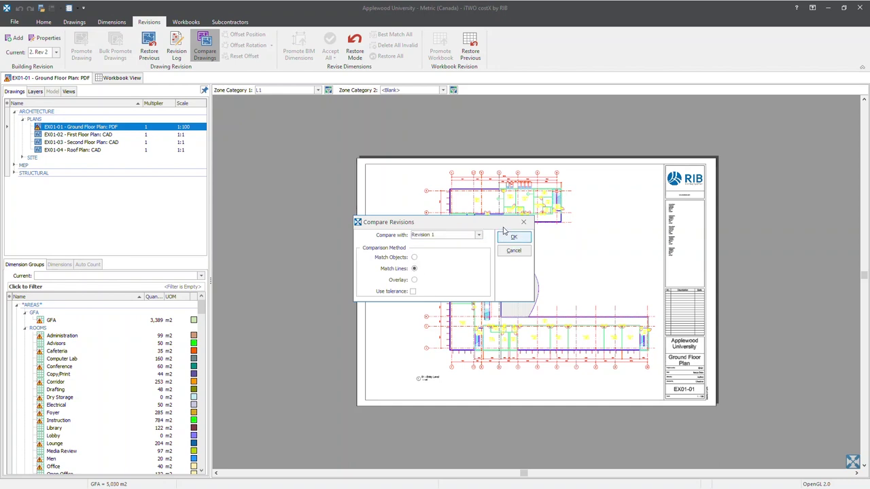
pyautogui.moveTo(503, 223); pyautogui.dragTo(570, 257)
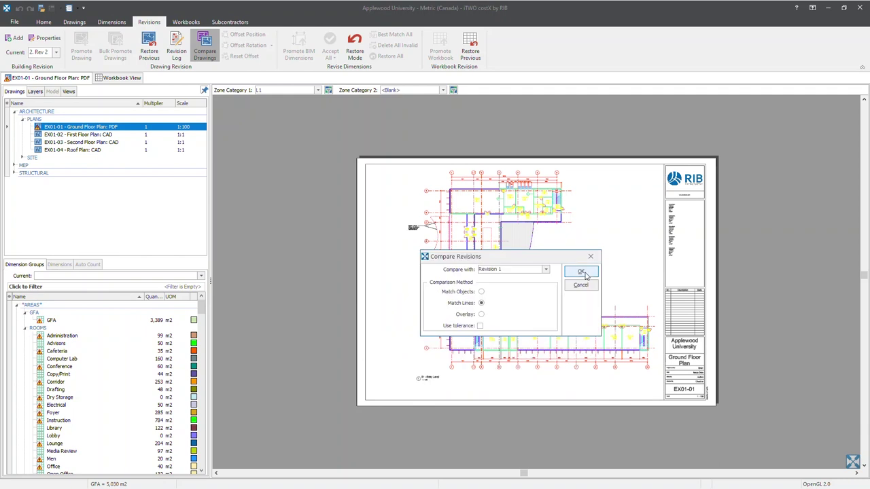
pyautogui.click(582, 272)
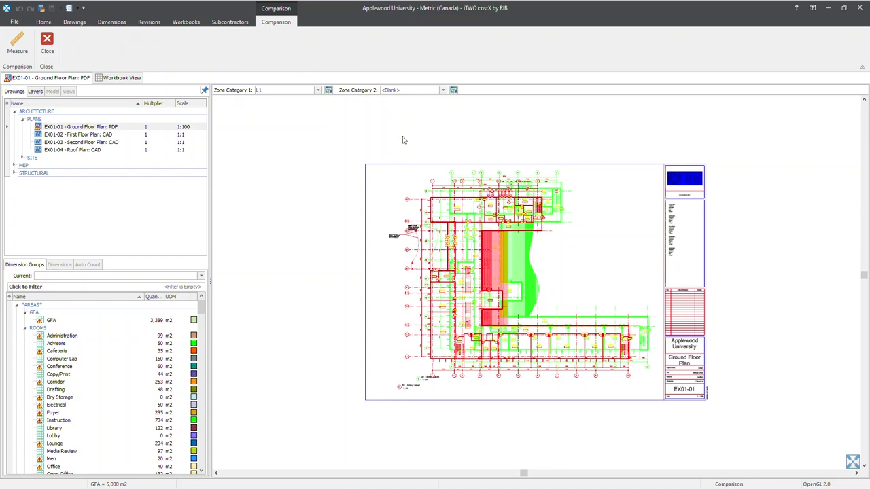
# - Close the Match Lines comparison to return to the EX01-01 Ground Floor Plan alone
pyautogui.scroll(2, 525, 313)
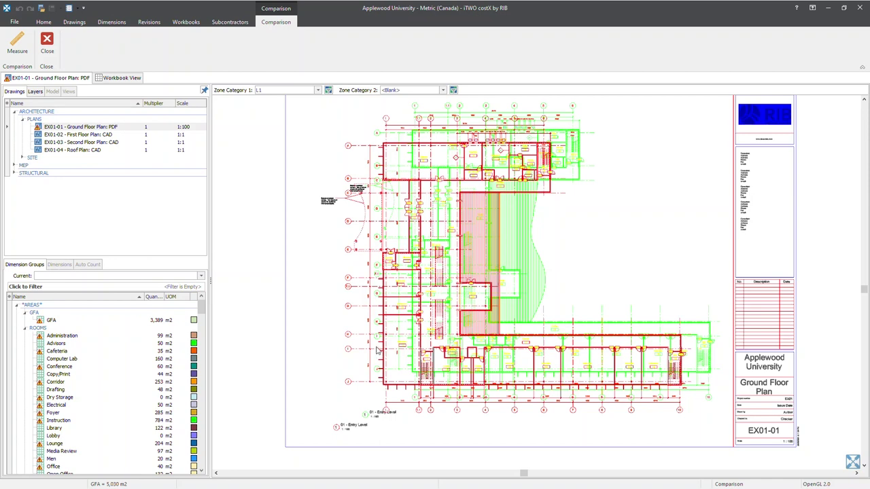
pyautogui.scroll(-5, 432, 273)
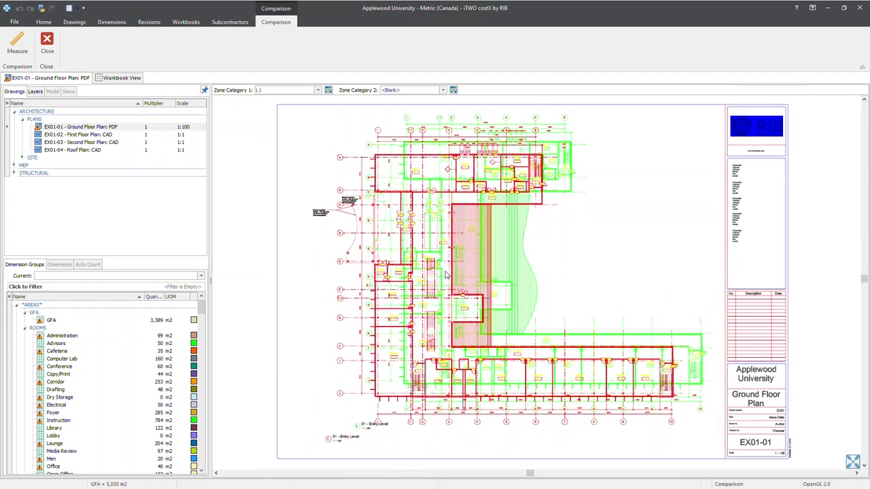
pyautogui.click(170, 126)
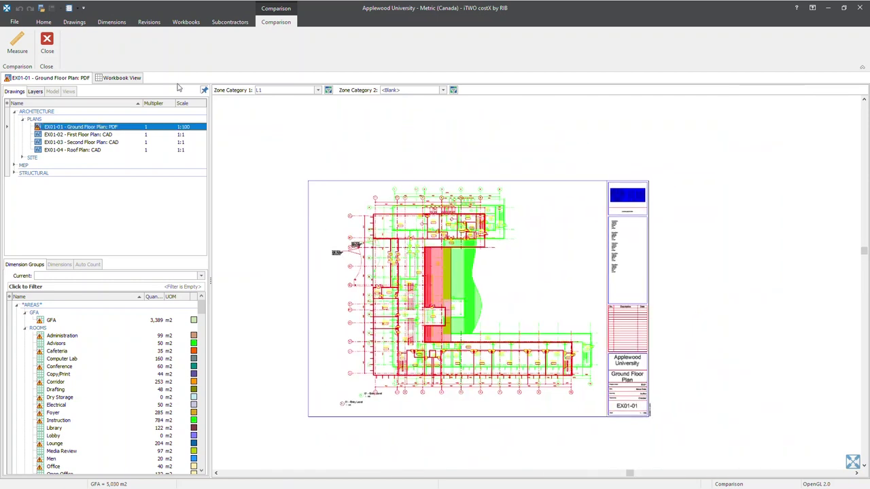
pyautogui.click(51, 46)
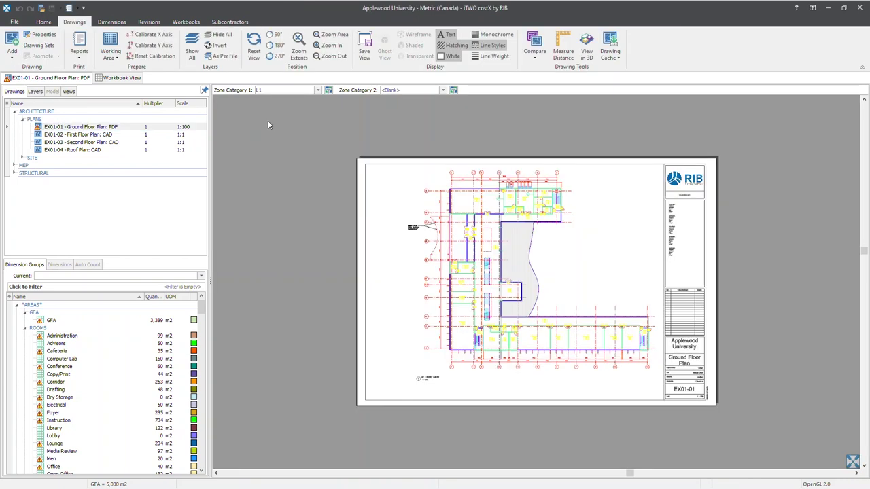
# - Load the previous revision's data for the GFA dimension group onto the new plan
pyautogui.click(112, 21)
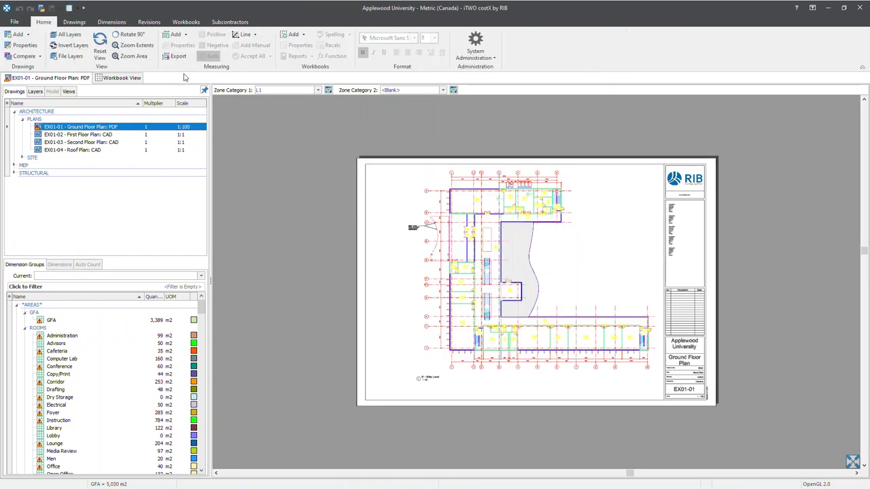
pyautogui.click(149, 22)
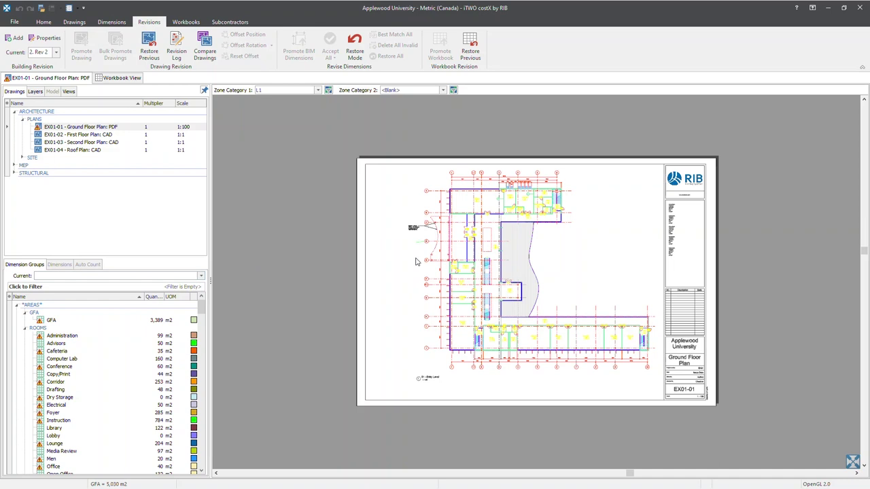
pyautogui.click(49, 322)
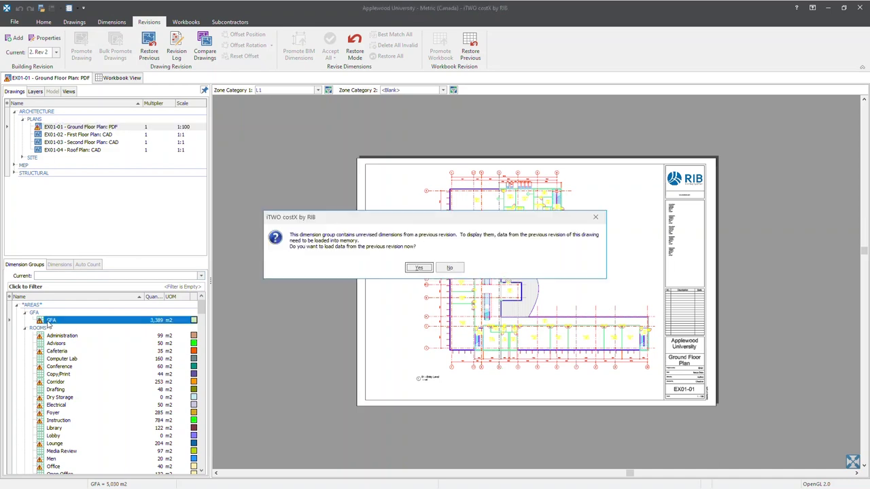
pyautogui.click(416, 268)
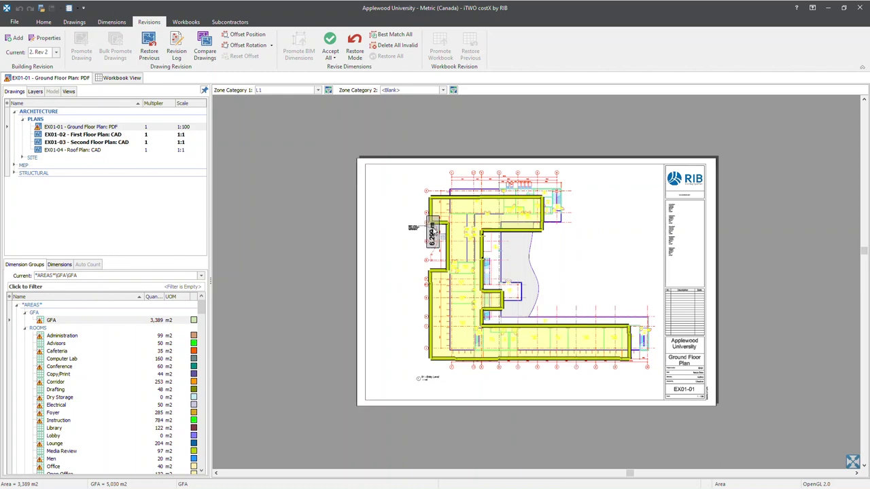
pyautogui.click(108, 320)
pyautogui.click(87, 324)
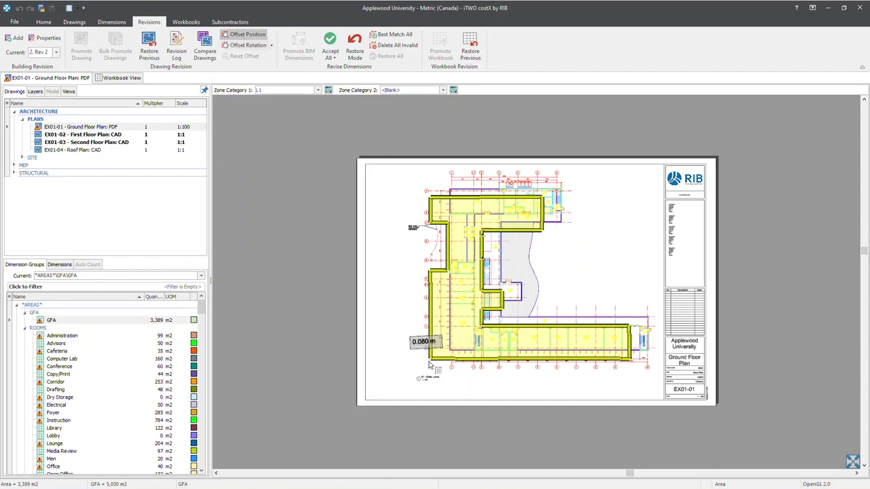
# - Offset the GFA takeoff so its lower-left corner sits on the building's lower-left corner
pyautogui.scroll(6, 449, 350)
pyautogui.moveTo(503, 343)
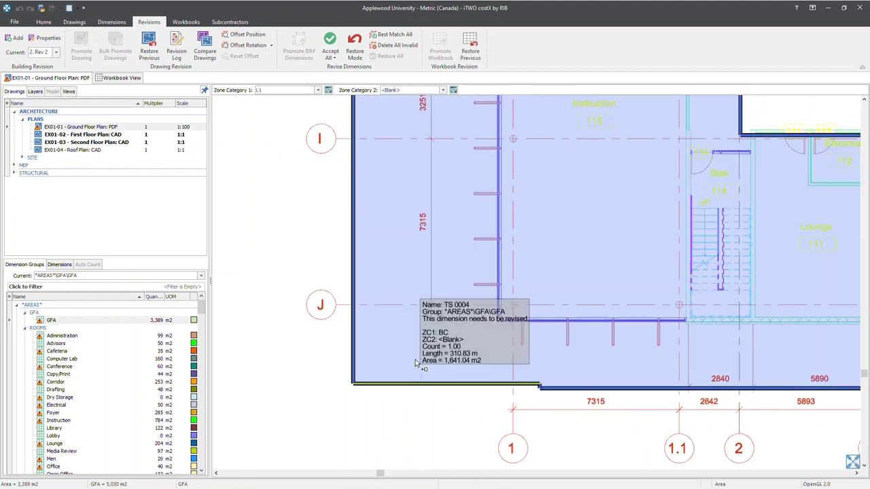
pyautogui.click(411, 365)
pyautogui.click(249, 38)
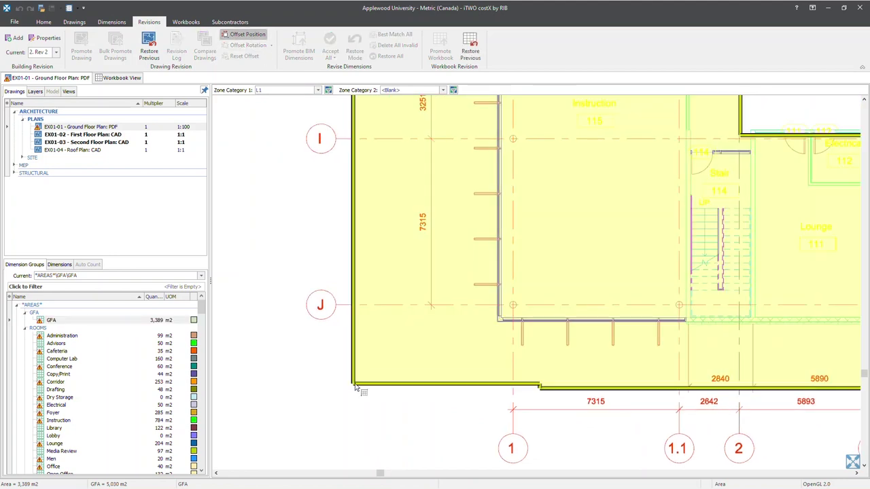
pyautogui.moveTo(354, 387)
pyautogui.mouseDown()
pyautogui.moveTo(453, 364)
pyautogui.moveTo(501, 326)
pyautogui.mouseUp()
pyautogui.scroll(-5, 501, 326)
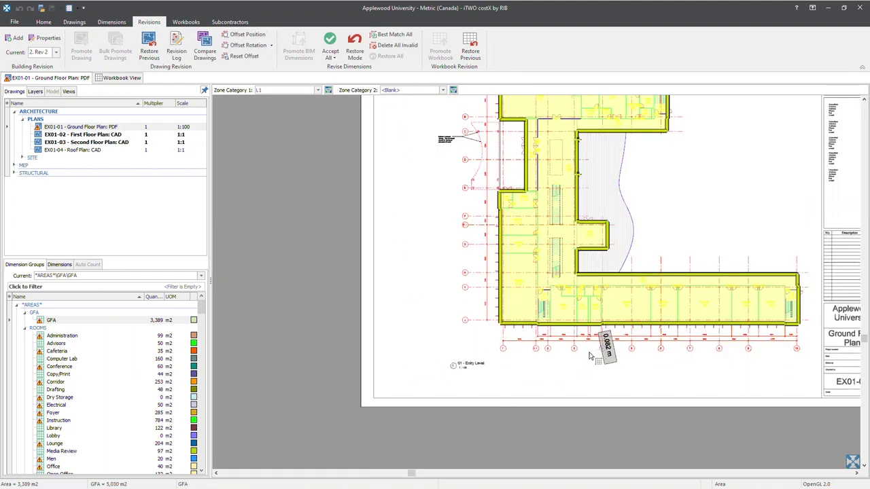
pyautogui.scroll(3, 556, 386)
pyautogui.scroll(-3, 496, 313)
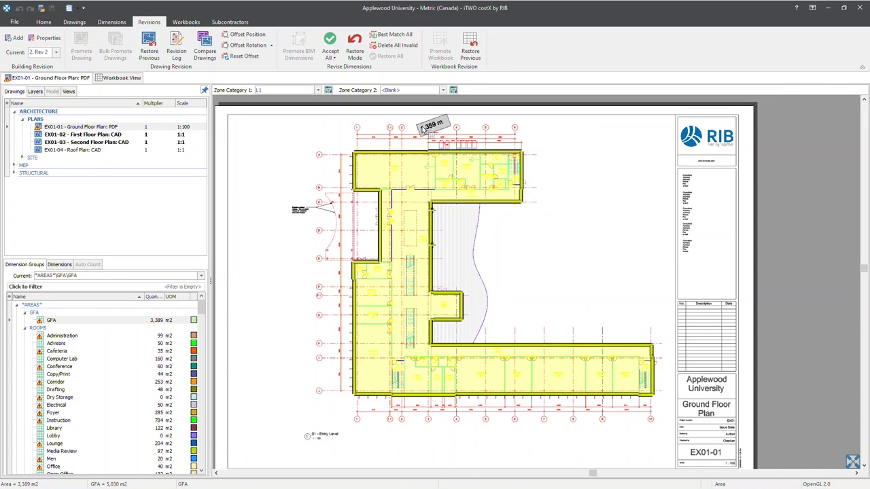
pyautogui.scroll(-3, 609, 335)
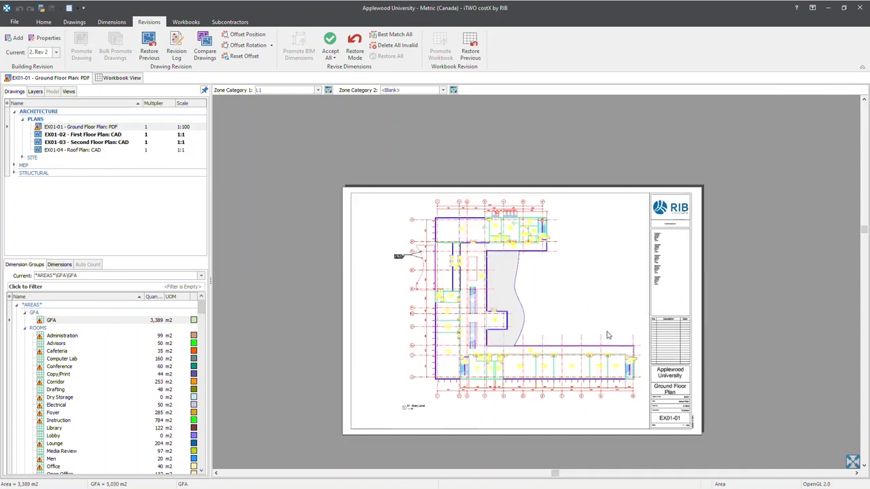
pyautogui.click(62, 321)
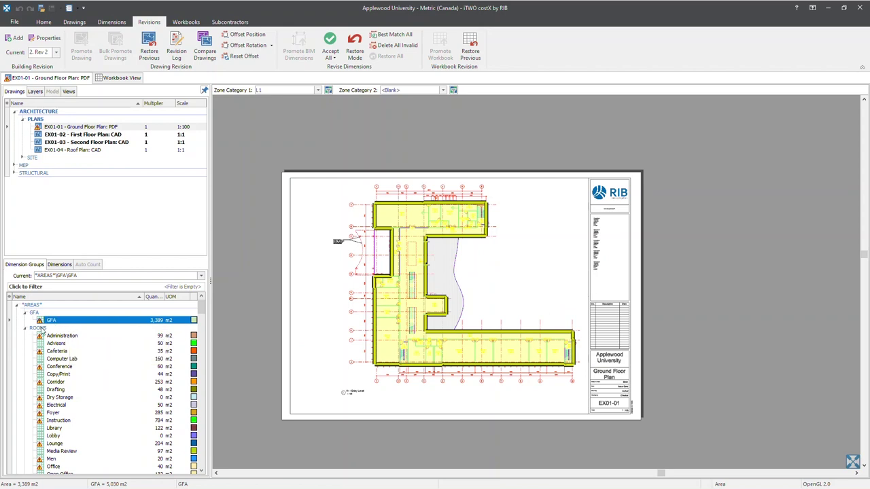
# - Select the ROOMS dimension group so its room areas show over the plan
pyautogui.moveTo(40, 324)
pyautogui.click(39, 328)
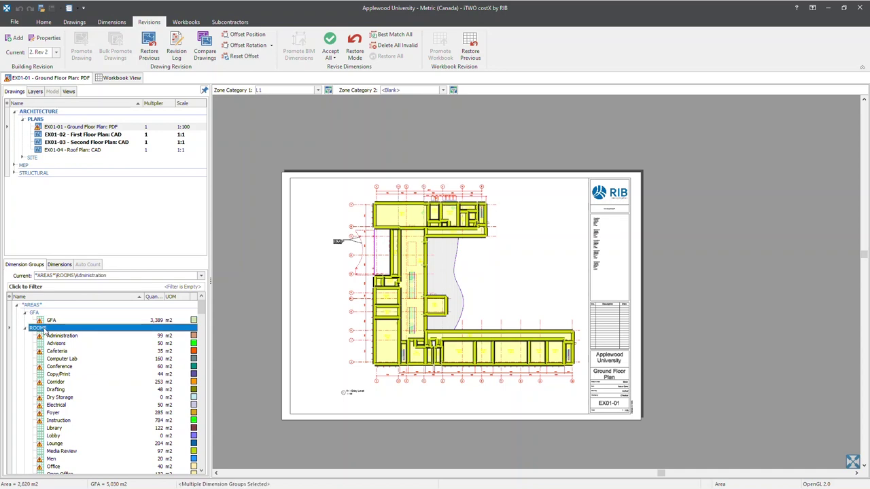
pyautogui.moveTo(406, 338)
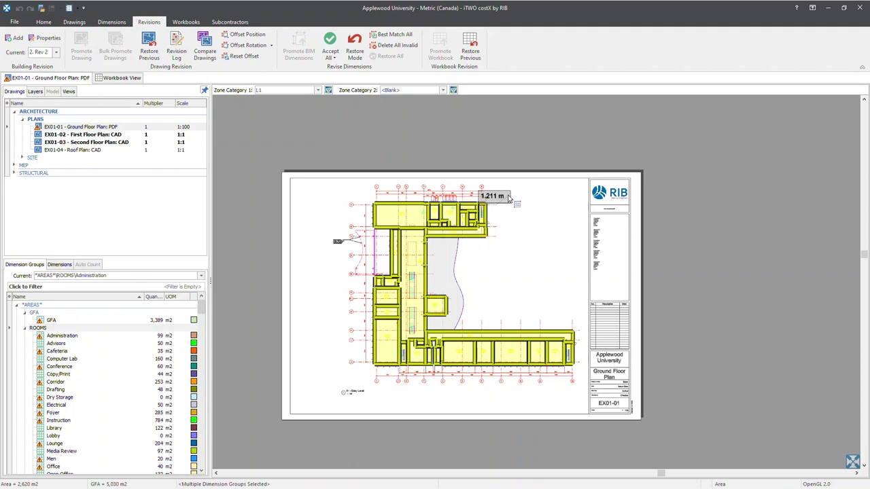
pyautogui.click(37, 328)
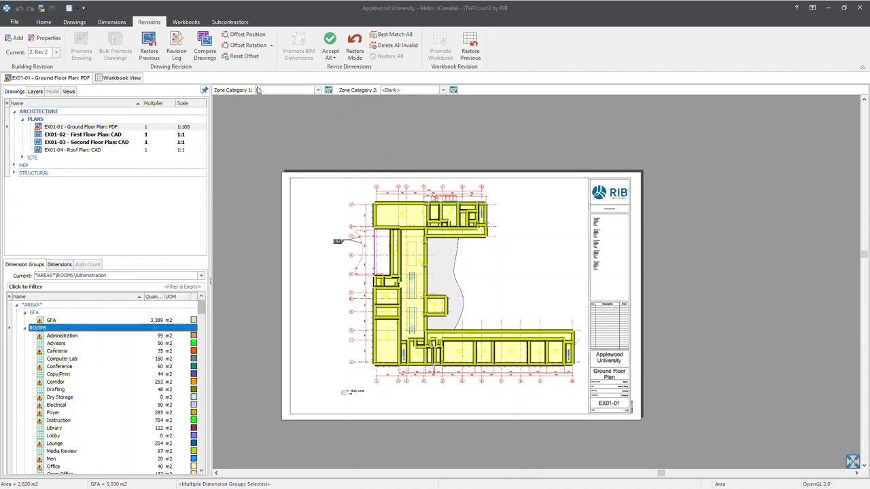
pyautogui.write('L1')
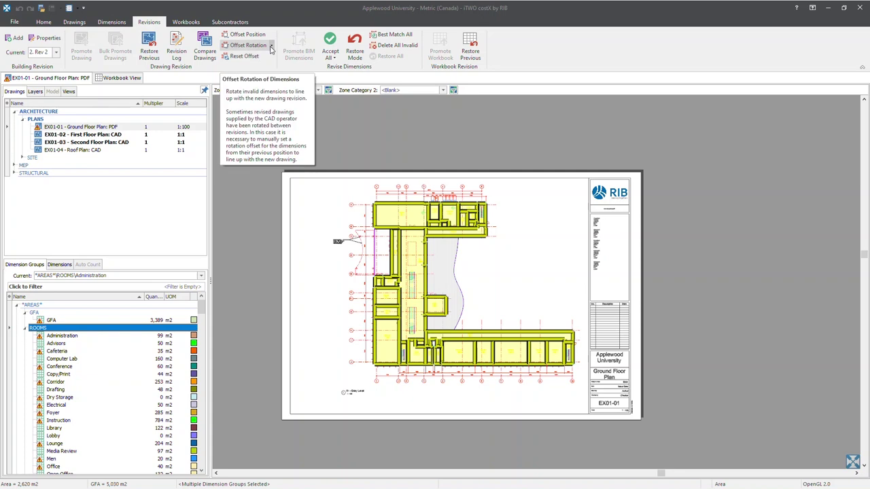
pyautogui.click(271, 46)
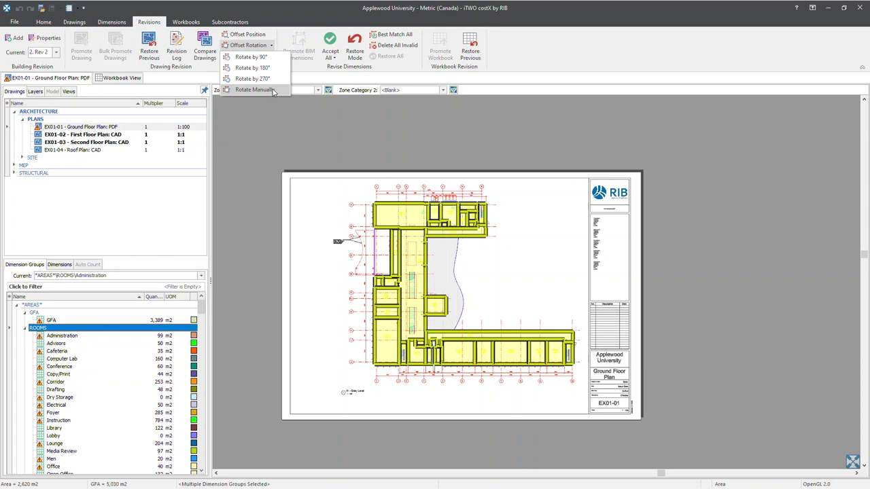
pyautogui.click(261, 57)
pyautogui.click(272, 46)
pyautogui.click(274, 58)
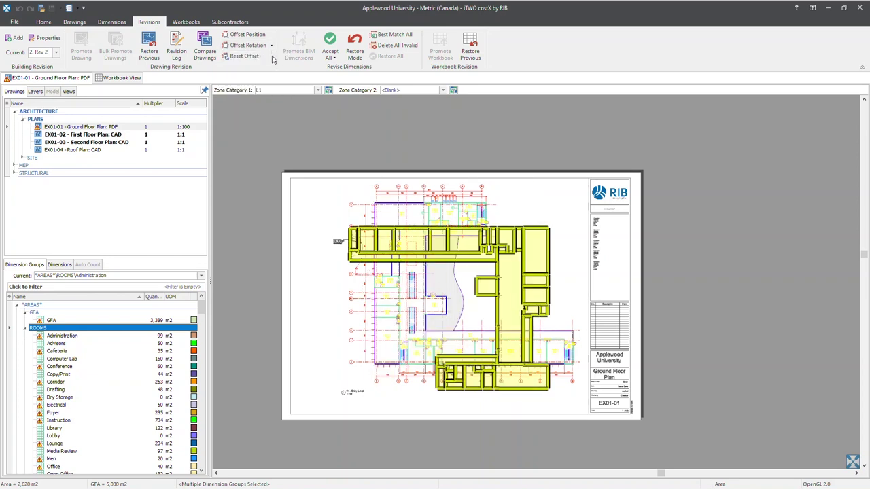
pyautogui.click(272, 46)
pyautogui.click(271, 68)
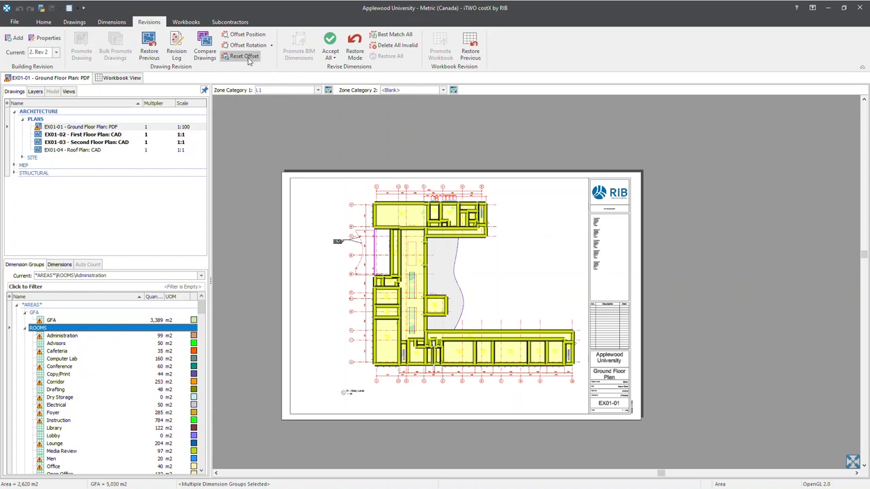
# - Reset the takeoff offset, then re-offset the GFA corner onto the building's lower-left corner
pyautogui.click(246, 57)
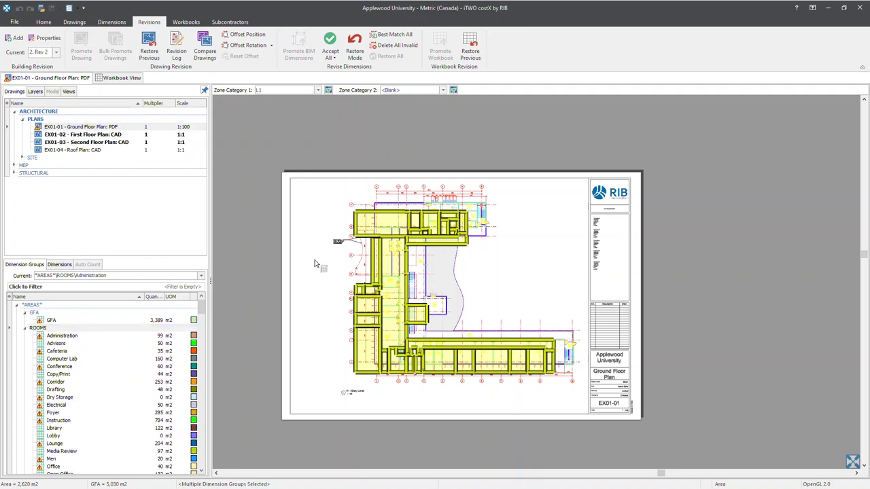
pyautogui.click(48, 322)
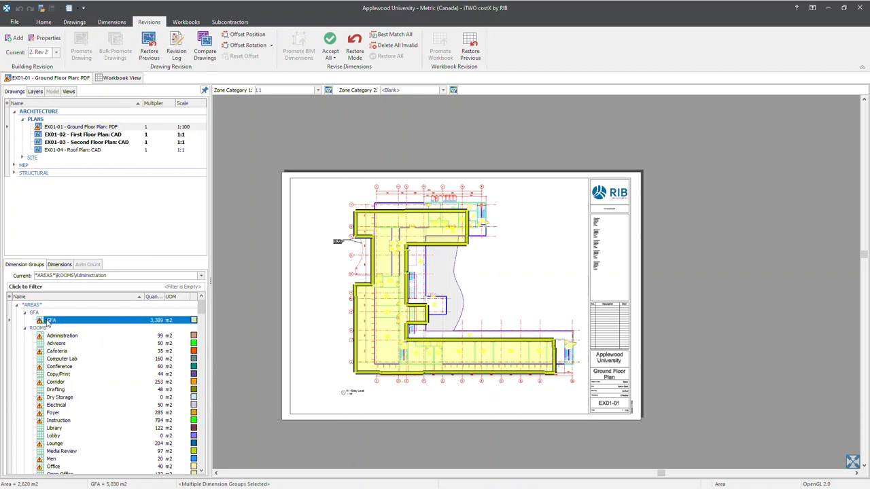
pyautogui.click(355, 375)
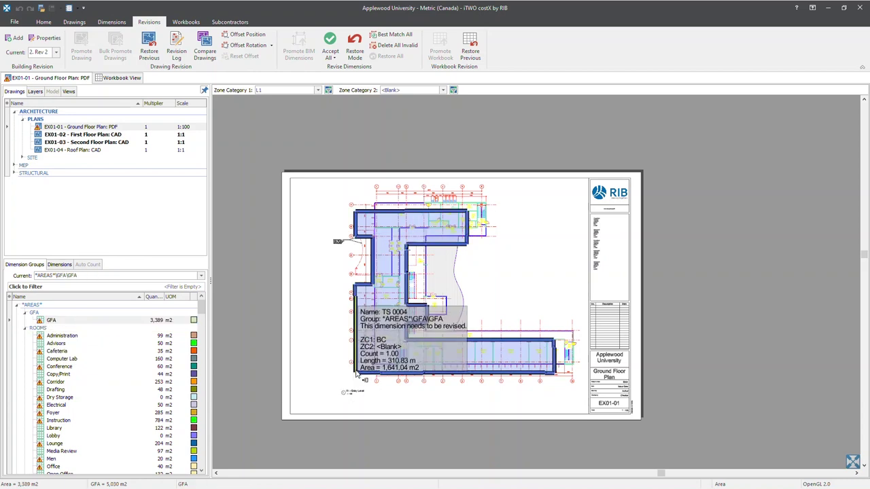
pyautogui.scroll(5, 357, 378)
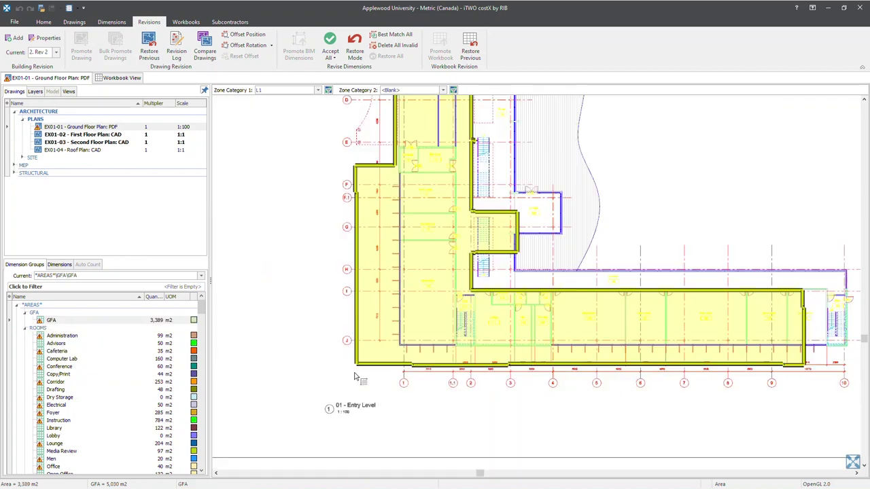
pyautogui.scroll(3, 383, 362)
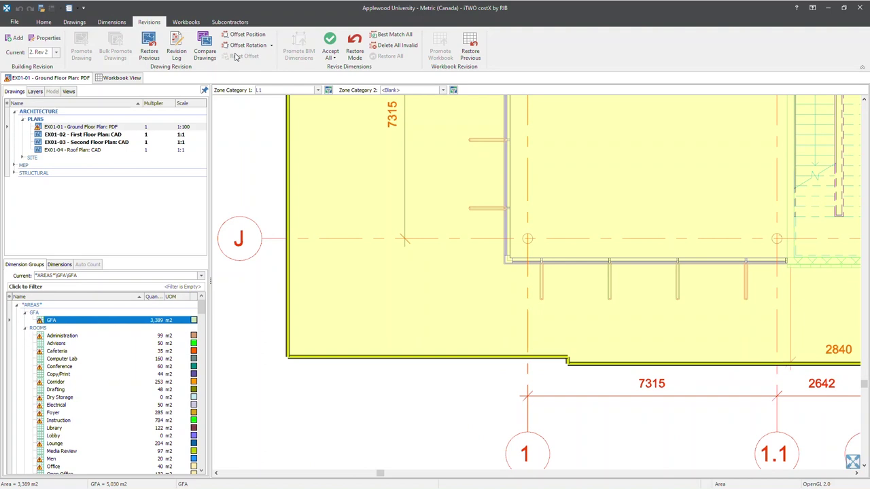
pyautogui.click(240, 37)
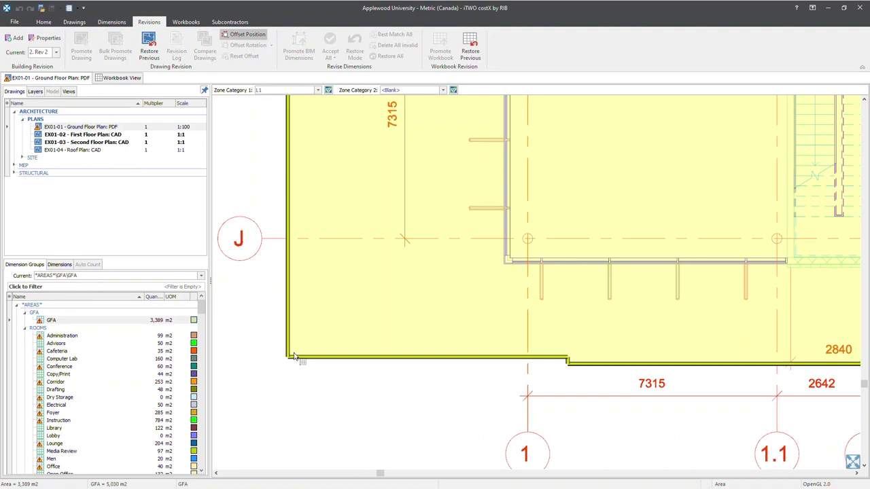
pyautogui.moveTo(289, 358)
pyautogui.mouseDown()
pyautogui.moveTo(431, 334)
pyautogui.moveTo(506, 265)
pyautogui.mouseUp()
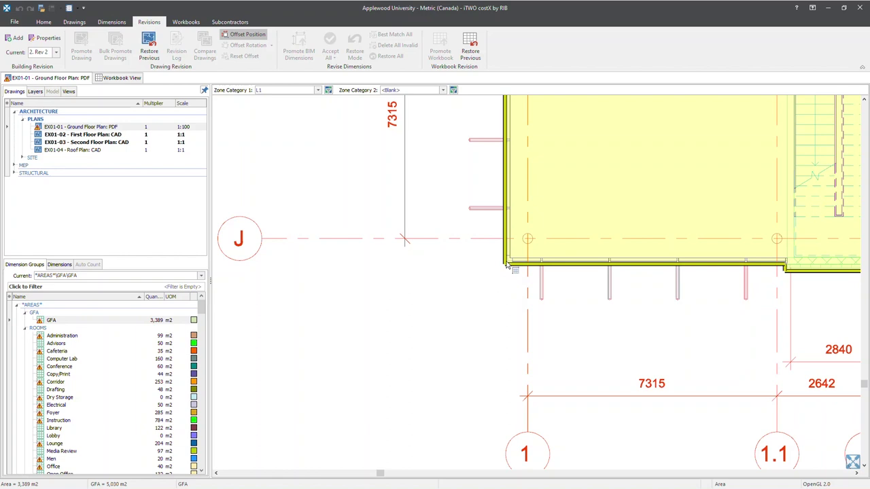
pyautogui.click(507, 265)
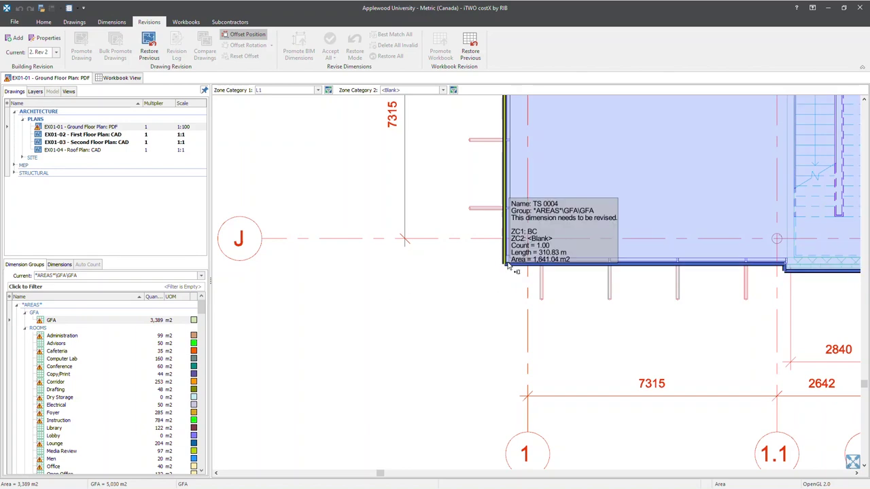
pyautogui.scroll(-10, 507, 265)
pyautogui.scroll(5, 524, 329)
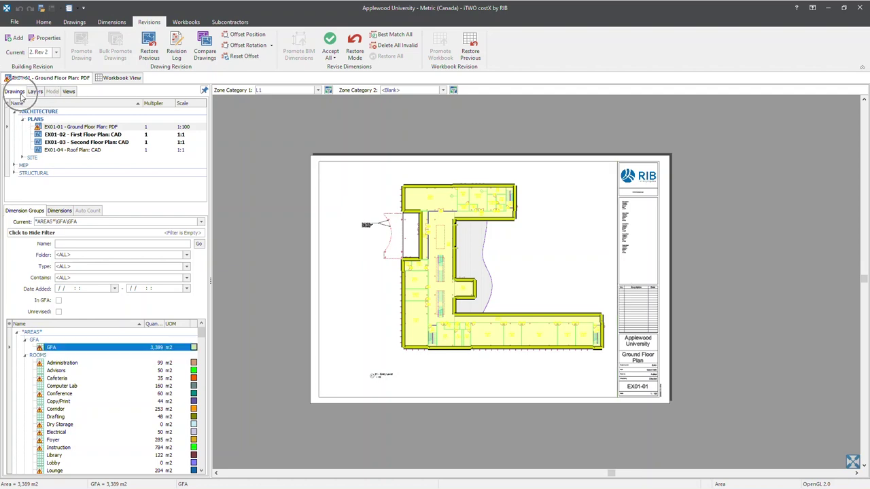
# - Enlarge the dimension groups panel, filter to Unrevised groups only, and hide the filter fields
pyautogui.moveTo(51, 129)
pyautogui.moveTo(204, 334)
pyautogui.mouseDown()
pyautogui.moveTo(203, 378)
pyautogui.moveTo(197, 330)
pyautogui.mouseUp()
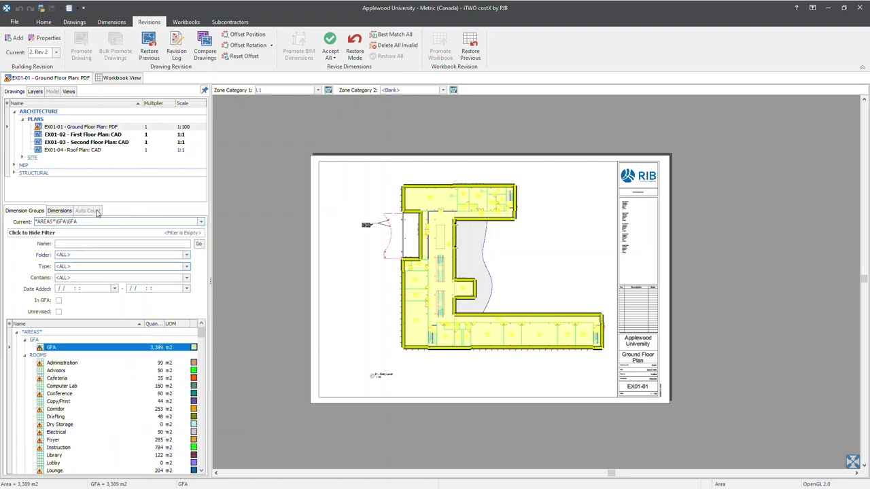
pyautogui.moveTo(101, 203); pyautogui.dragTo(100, 185)
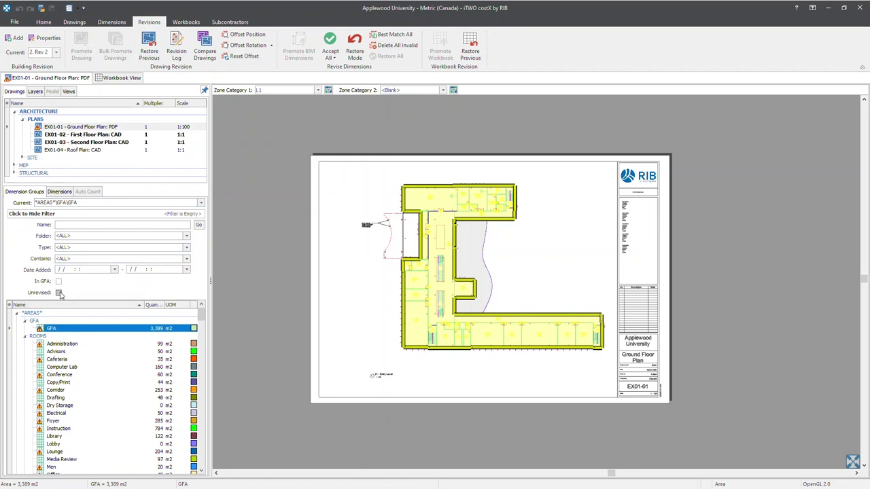
pyautogui.click(59, 293)
pyautogui.click(59, 293)
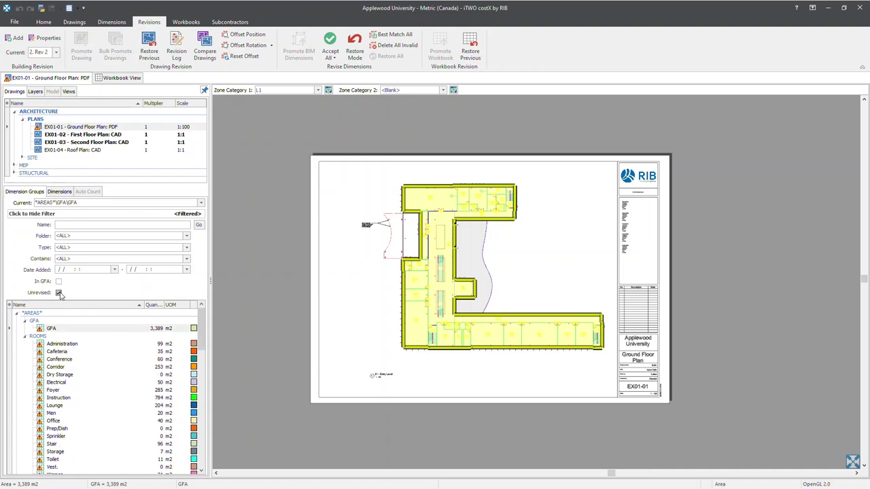
pyautogui.click(49, 214)
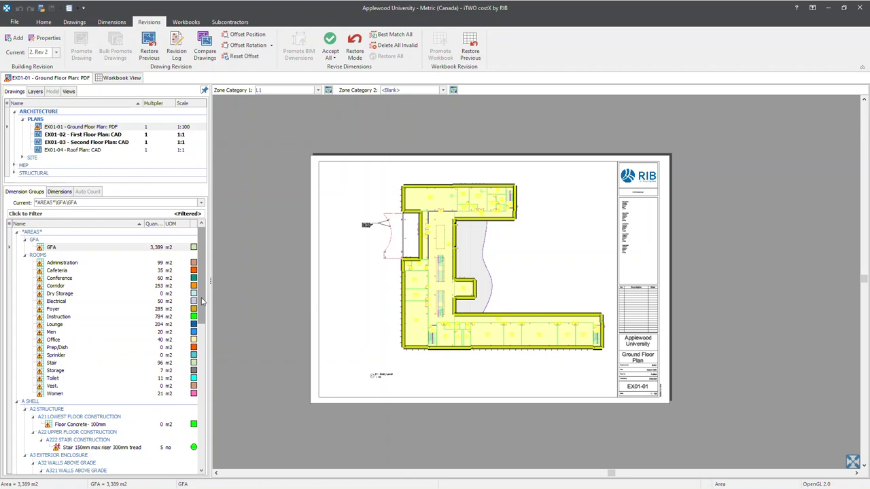
# - Best-match the GFA area to the new drawing, fix its corner, and accept it at 5,022 m2
pyautogui.click(124, 248)
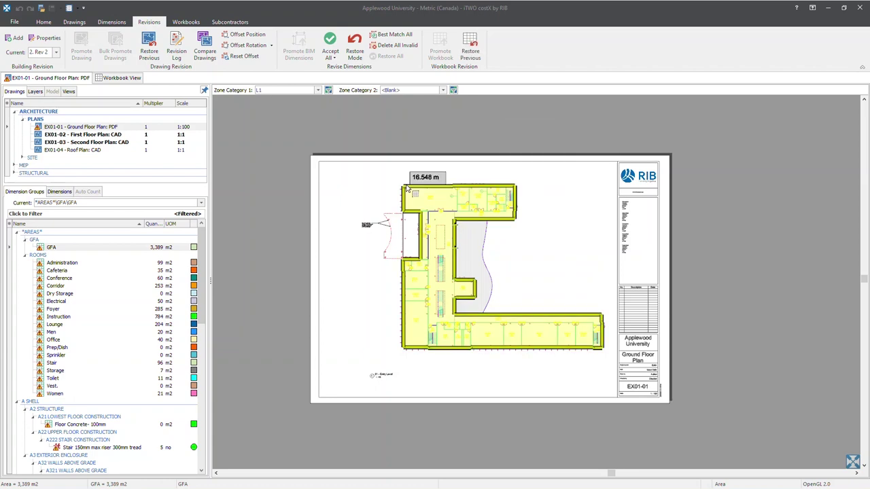
pyautogui.click(423, 343)
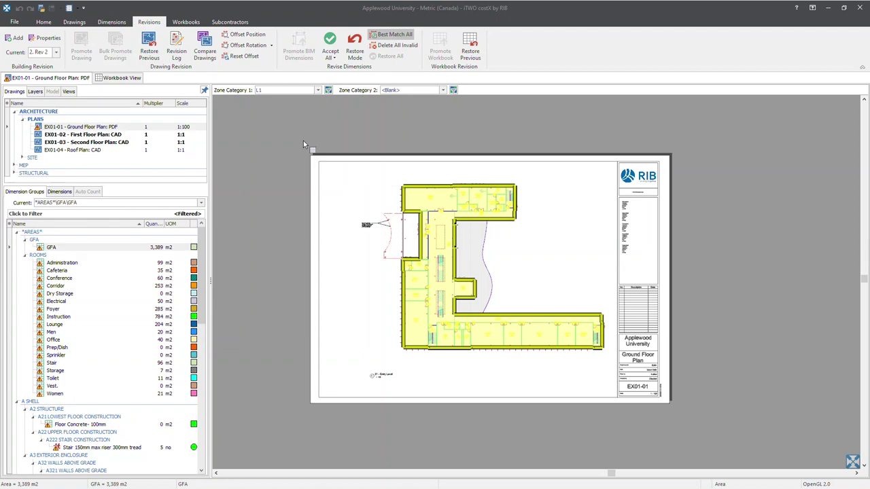
pyautogui.click(130, 249)
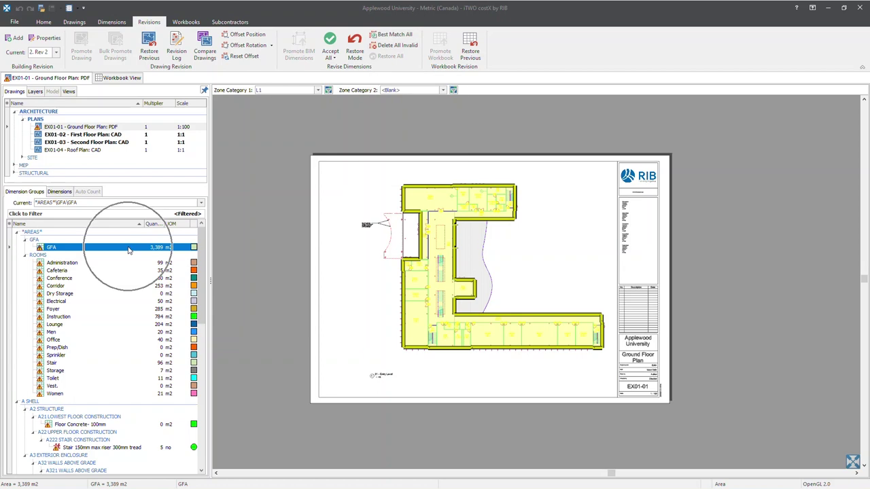
pyautogui.click(406, 37)
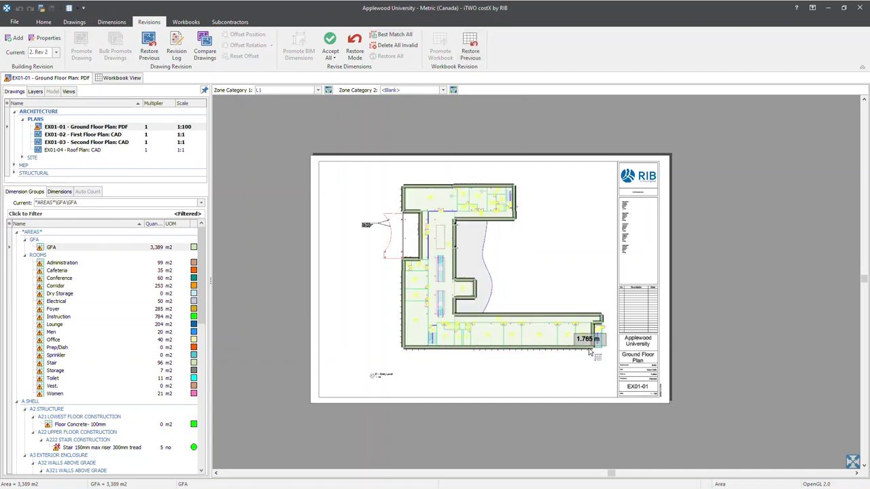
pyautogui.scroll(3, 615, 365)
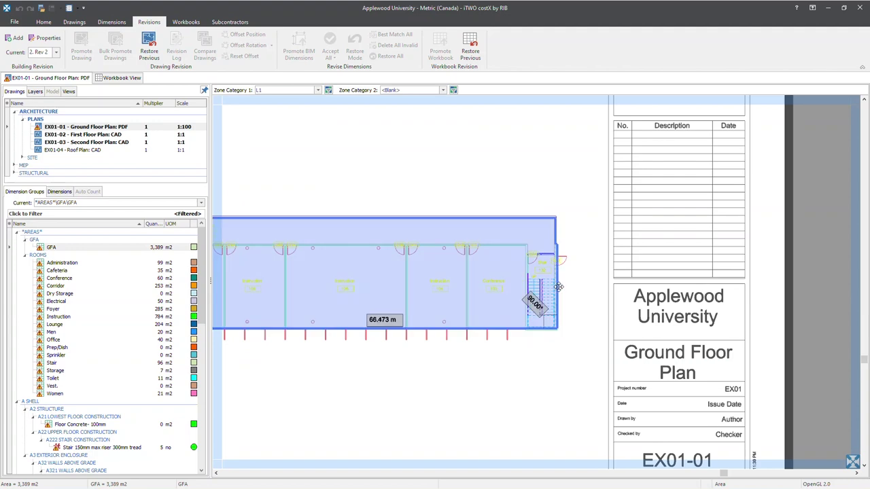
pyautogui.click(558, 287)
pyautogui.scroll(-5, 561, 291)
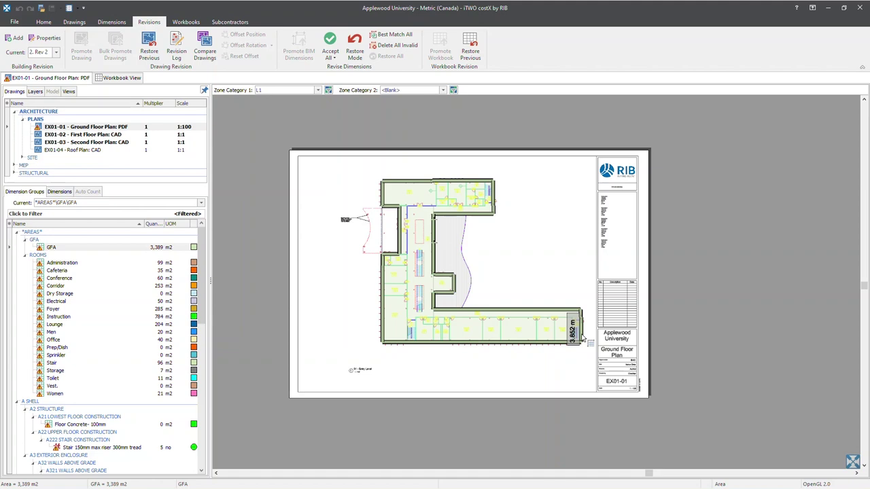
pyautogui.press('Escape')
pyautogui.click(190, 251)
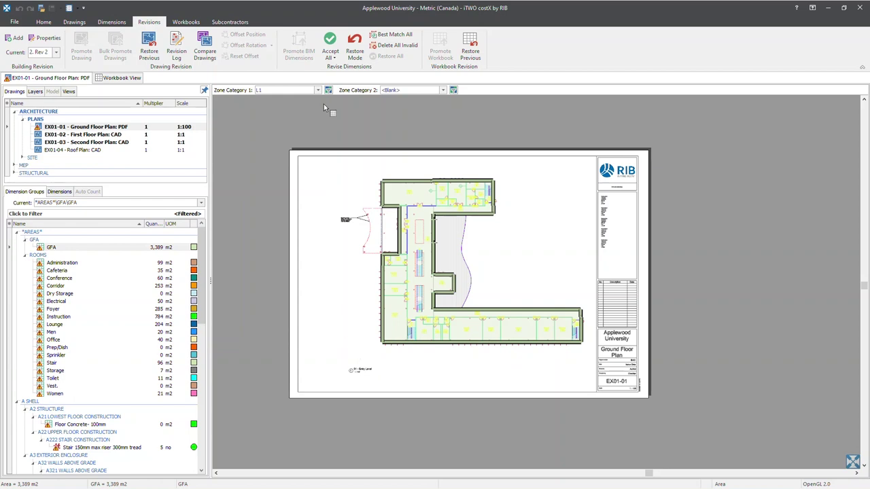
pyautogui.click(332, 42)
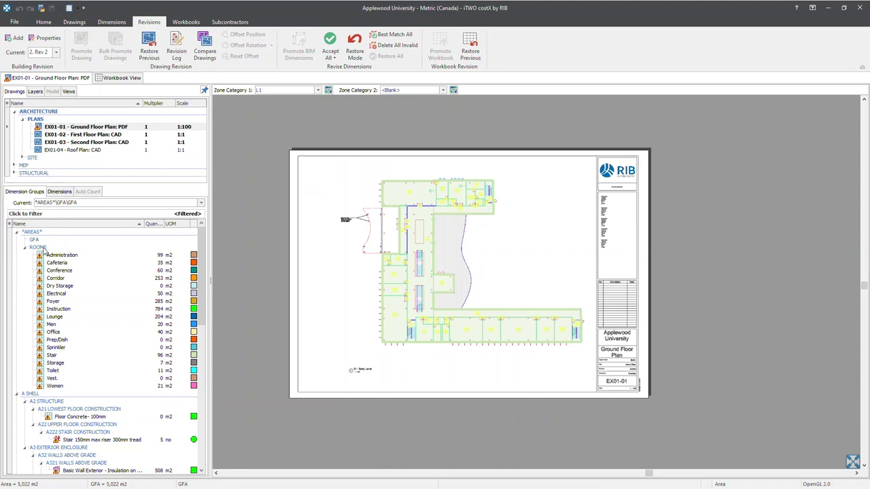
# - Best-match the Administration room under ROOMS to the new drawing and accept it
pyautogui.click(39, 247)
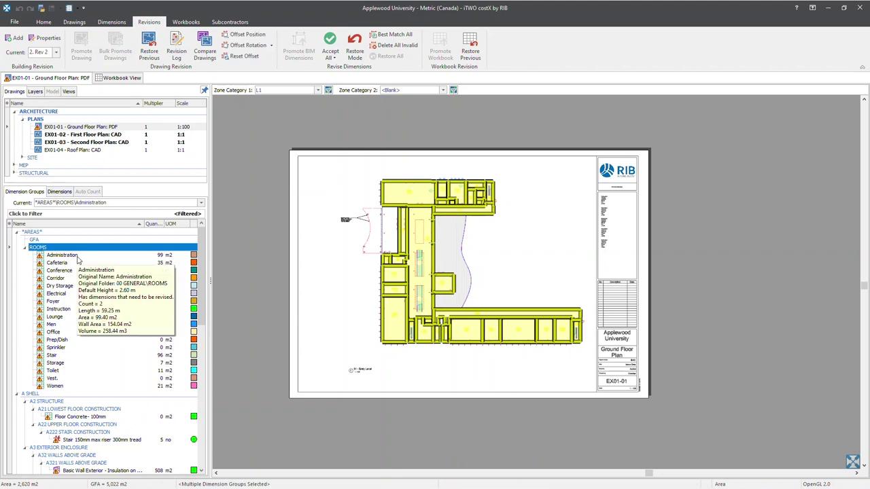
pyautogui.click(68, 256)
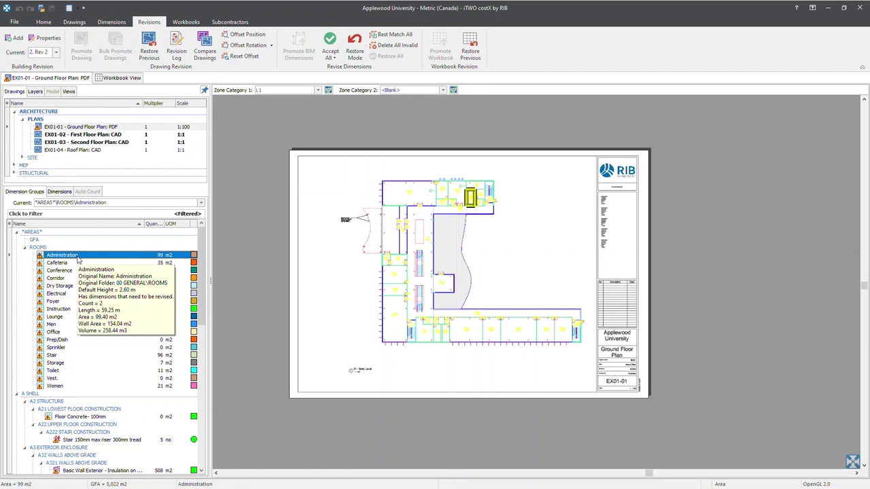
pyautogui.click(401, 36)
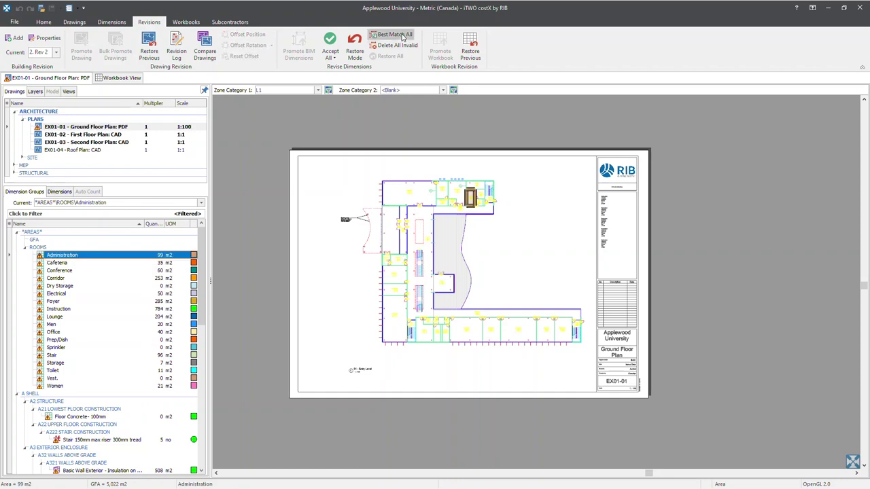
pyautogui.scroll(5, 469, 189)
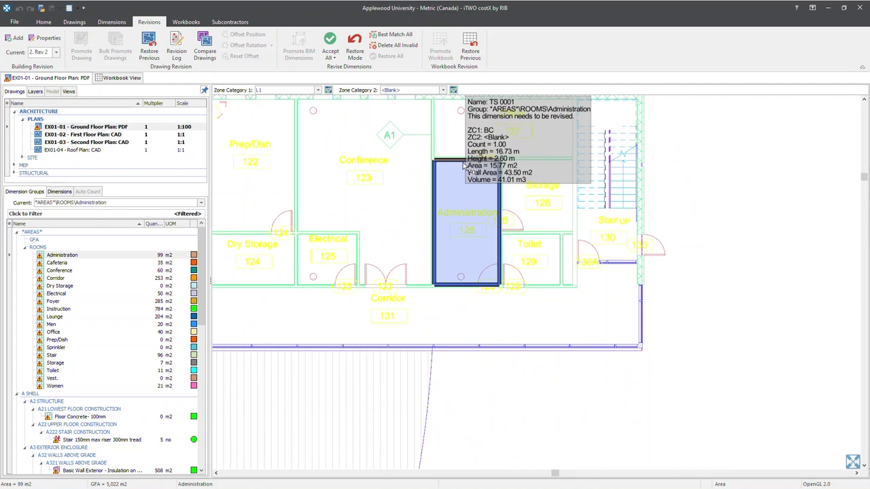
pyautogui.click(329, 42)
pyautogui.scroll(-5, 435, 214)
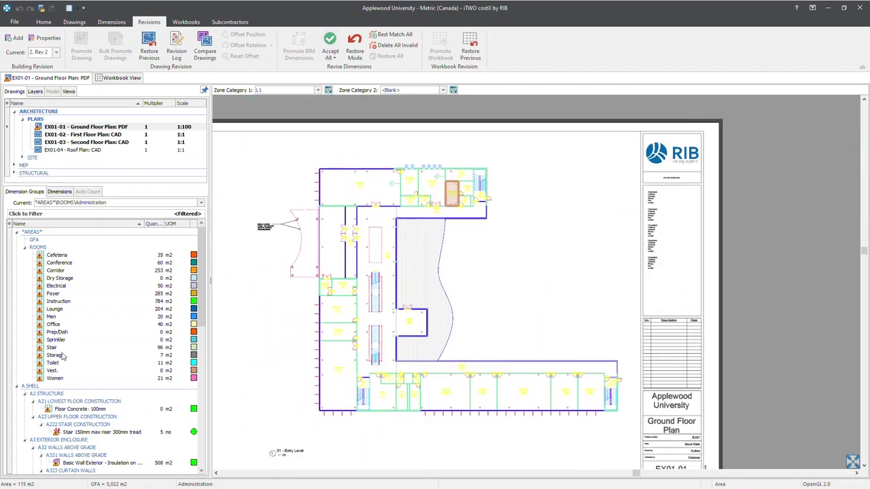
# - Best-match the Cafeteria room dimension to the new drawing and accept it
pyautogui.moveTo(61, 381)
pyautogui.click(54, 256)
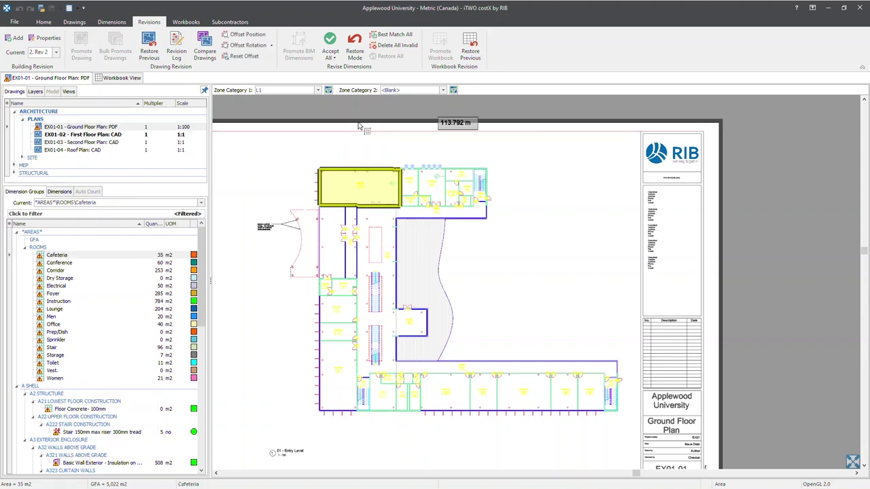
pyautogui.click(385, 45)
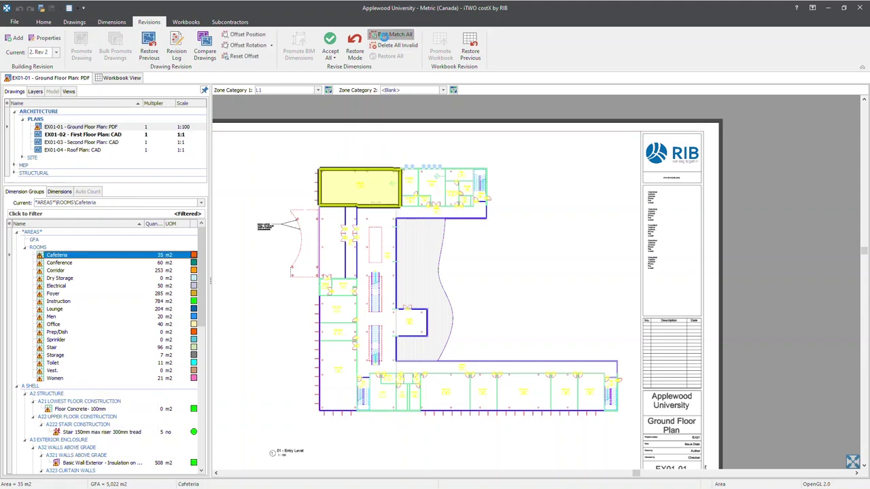
pyautogui.click(332, 43)
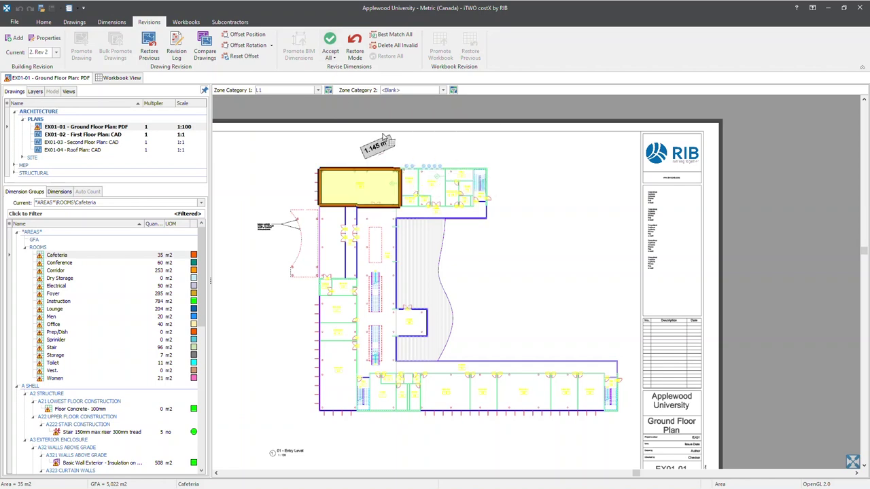
pyautogui.scroll(5, 352, 150)
pyautogui.scroll(-2, 380, 160)
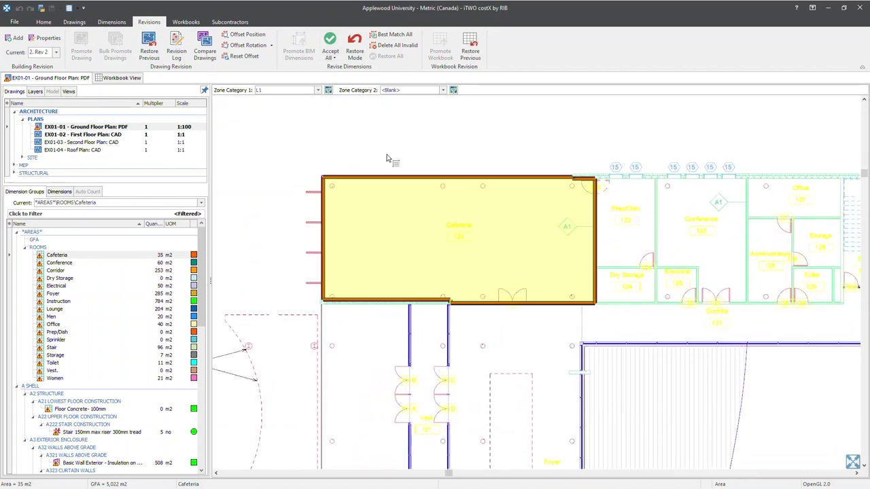
# - Re-match the Cafeteria area on the plan, accept the revised dimension, then select the ROOMS group
pyautogui.click(332, 250)
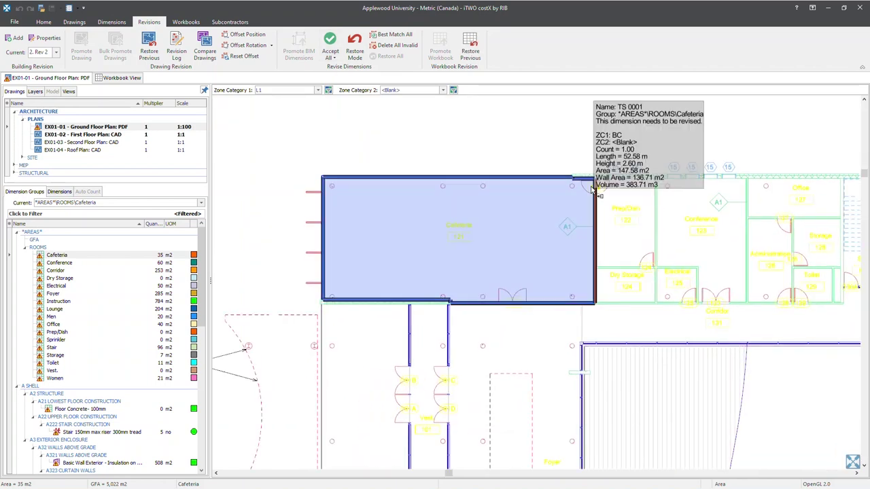
pyautogui.click(392, 34)
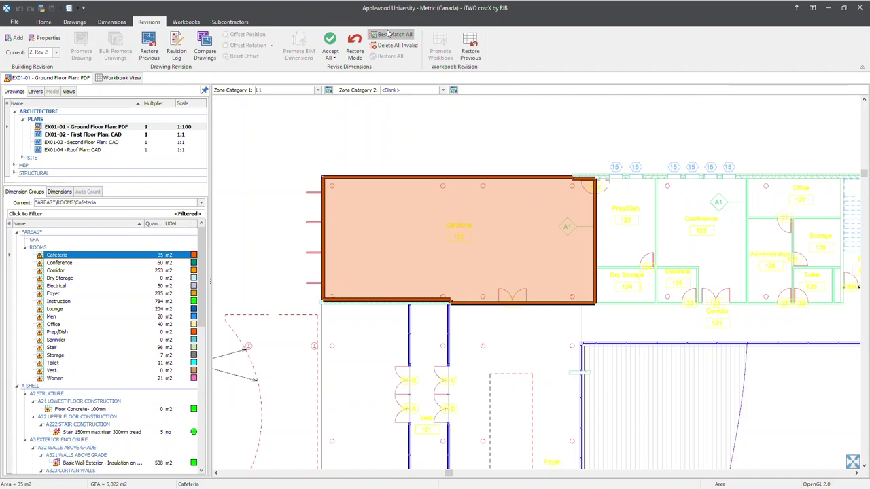
pyautogui.scroll(4, 457, 316)
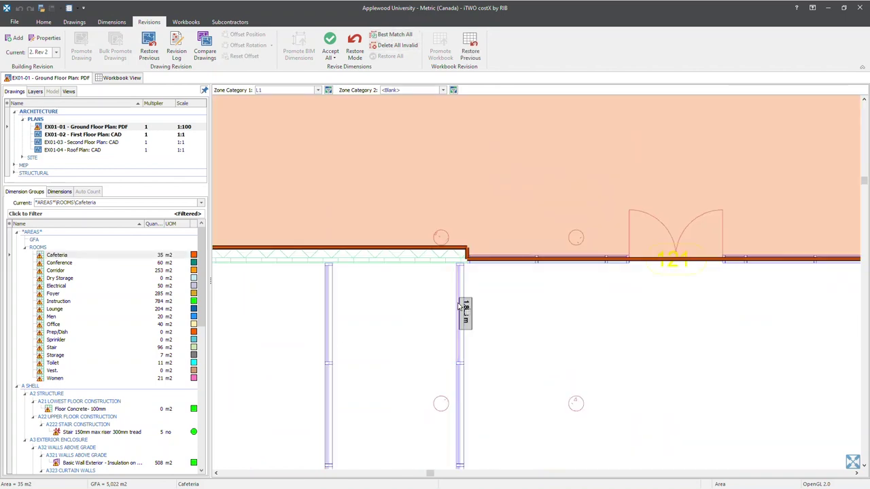
pyautogui.scroll(-5, 467, 255)
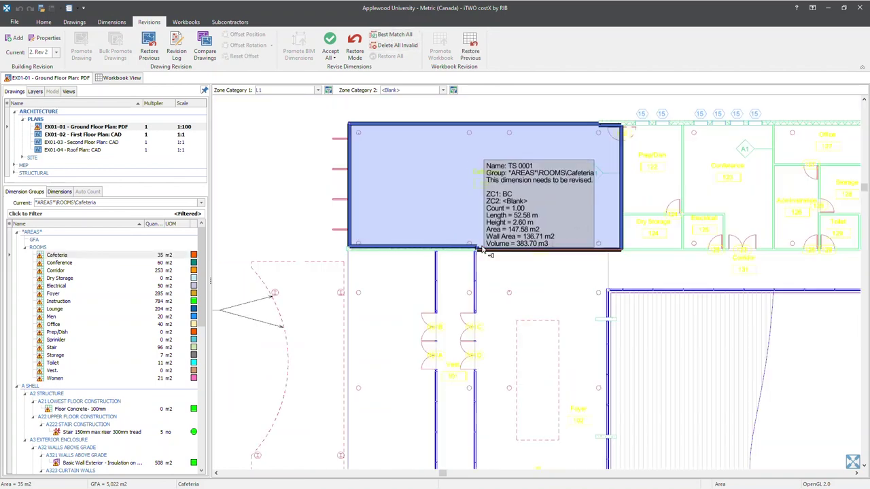
pyautogui.scroll(2, 420, 229)
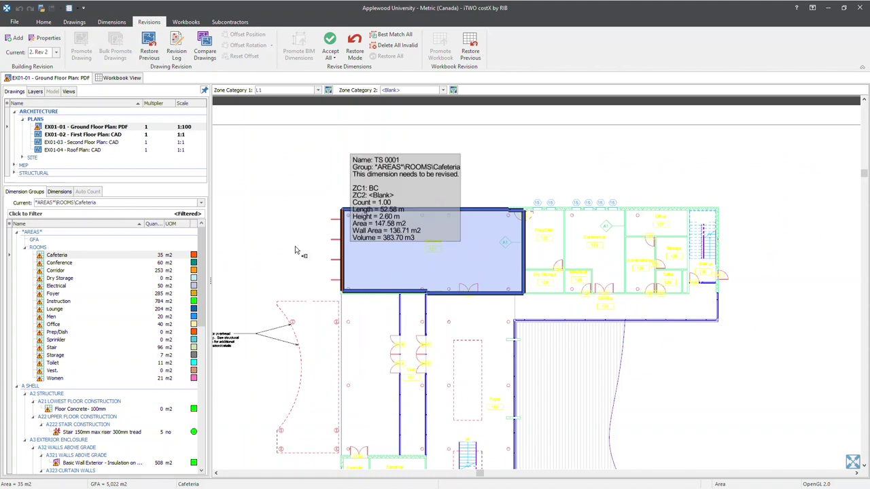
pyautogui.click(170, 256)
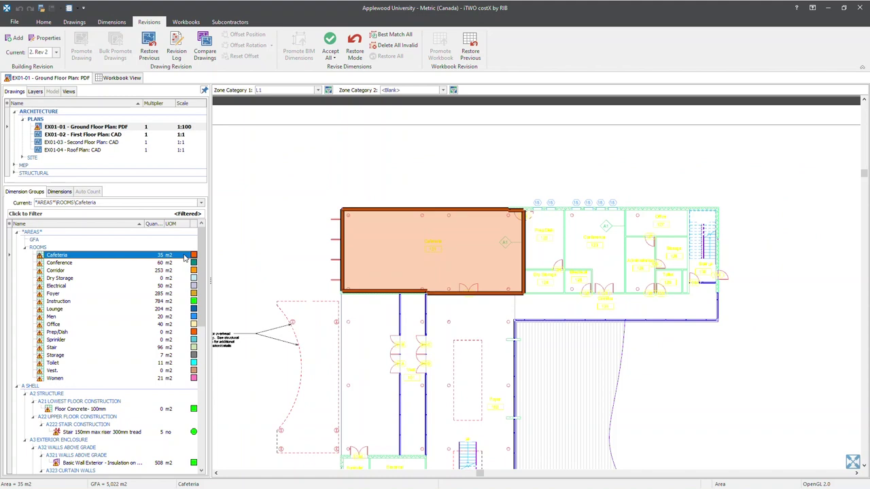
pyautogui.click(331, 42)
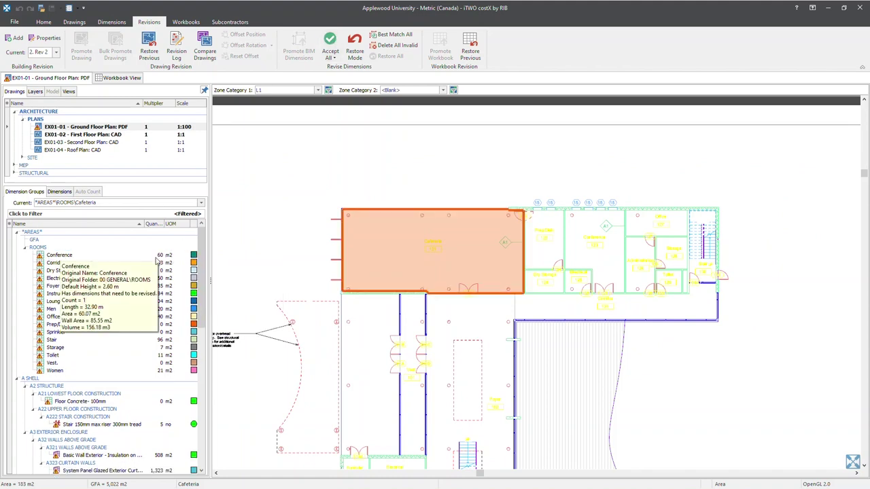
pyautogui.moveTo(153, 264)
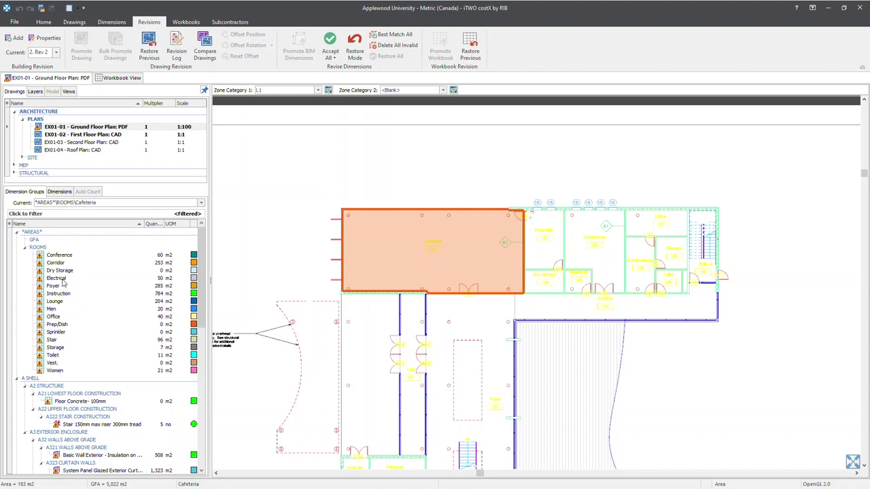
pyautogui.click(41, 246)
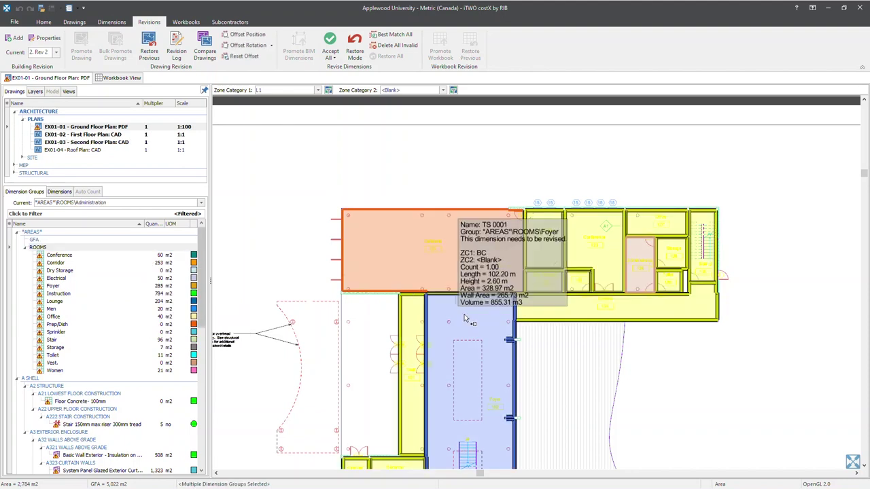
pyautogui.scroll(-5, 554, 301)
pyautogui.scroll(2, 554, 301)
pyautogui.scroll(-2, 449, 299)
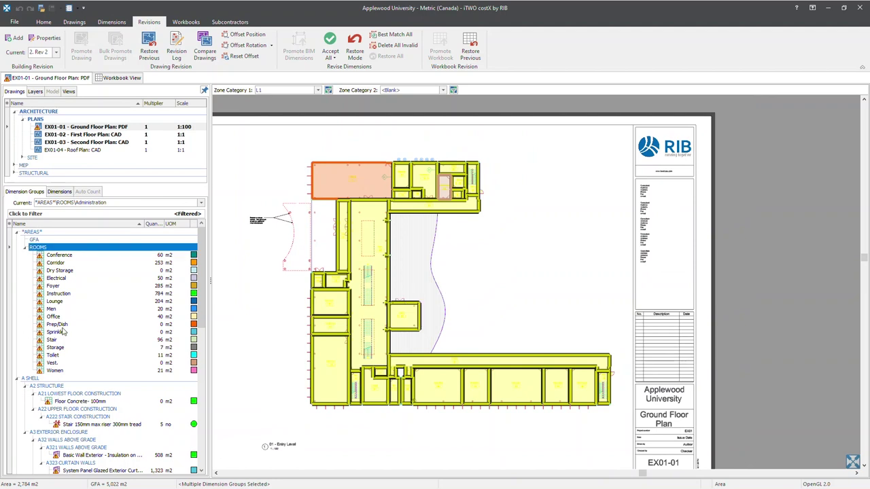
# - Select the Instruction room group, zoom into its areas on the plan, and cancel the stray measurement
pyautogui.click(58, 293)
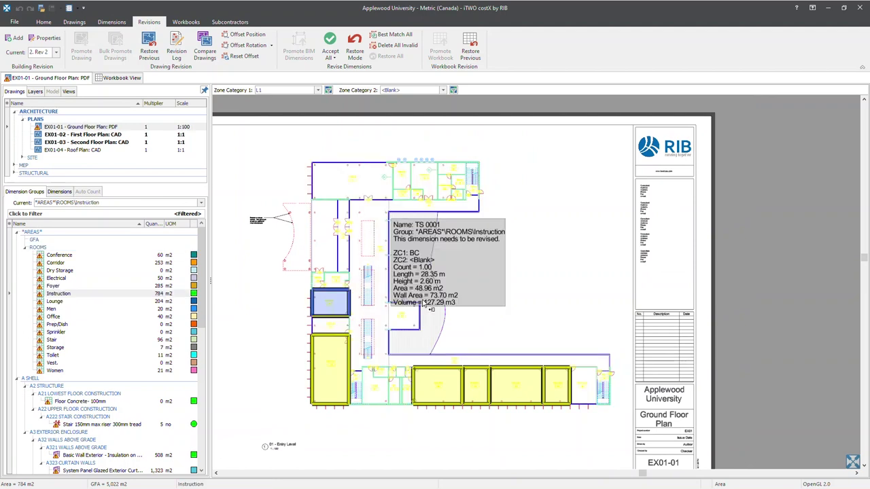
pyautogui.scroll(5, 535, 194)
pyautogui.scroll(2, 593, 270)
pyautogui.moveTo(593, 271); pyautogui.dragTo(639, 314)
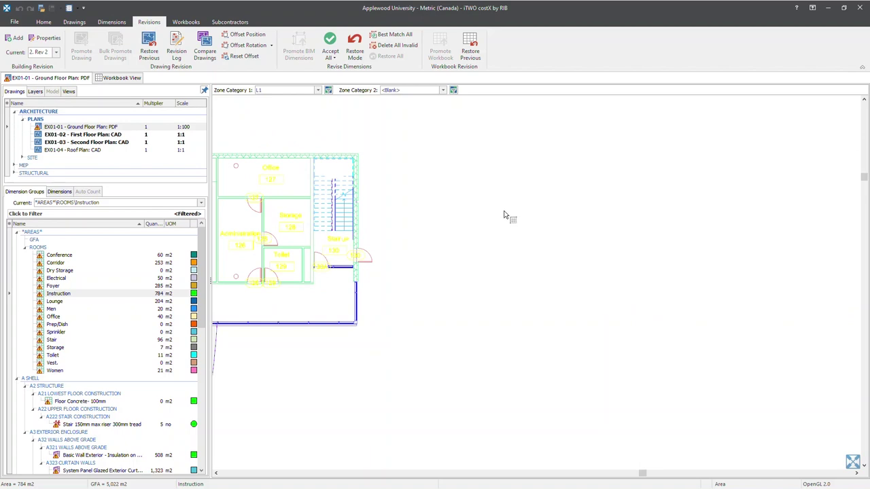
pyautogui.click(470, 216)
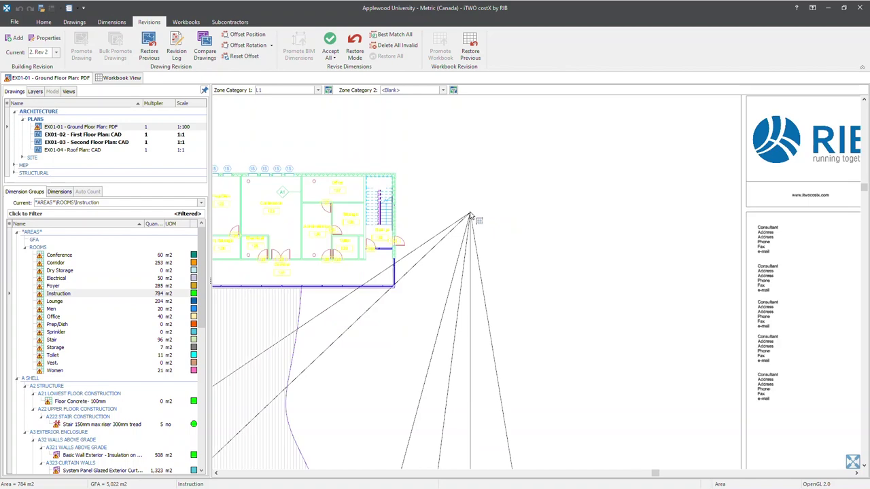
pyautogui.scroll(4, 470, 216)
pyautogui.scroll(-3, 549, 197)
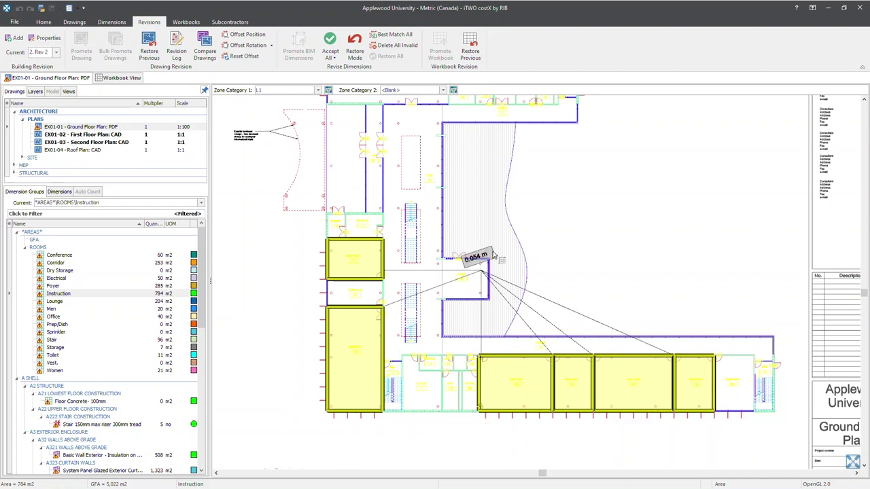
pyautogui.press('Escape')
# - Best-match all Instruction rooms to the new ground floor plan and locate the unmatched room
pyautogui.click(183, 293)
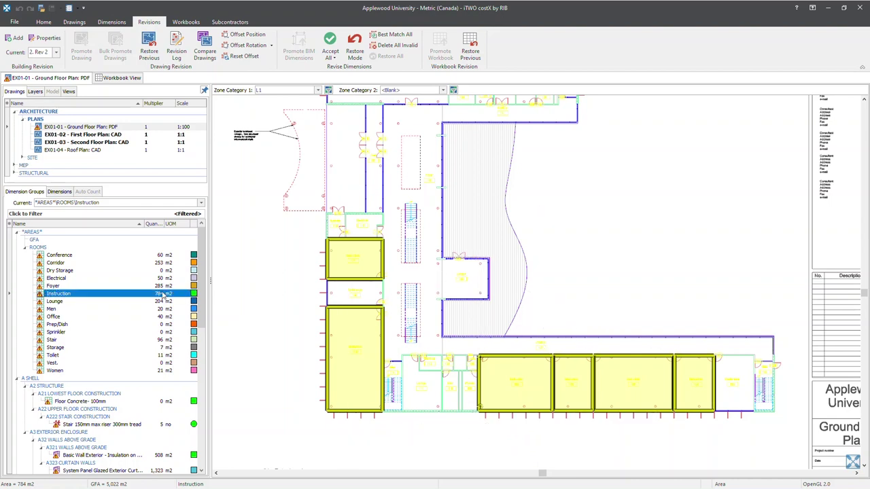
pyautogui.moveTo(64, 299)
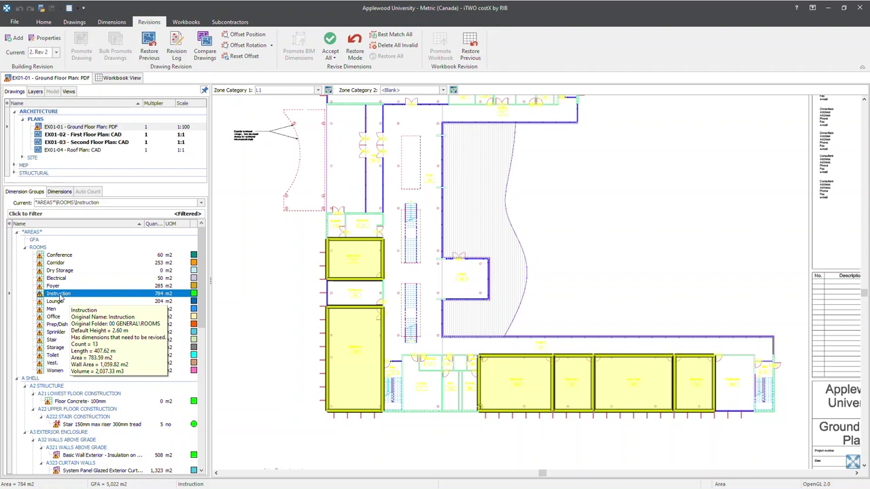
pyautogui.click(406, 35)
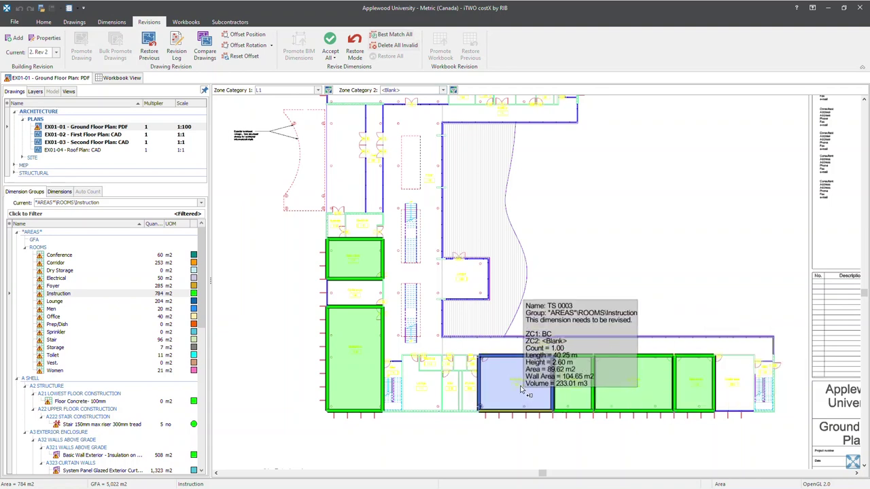
pyautogui.moveTo(521, 389); pyautogui.dragTo(483, 354)
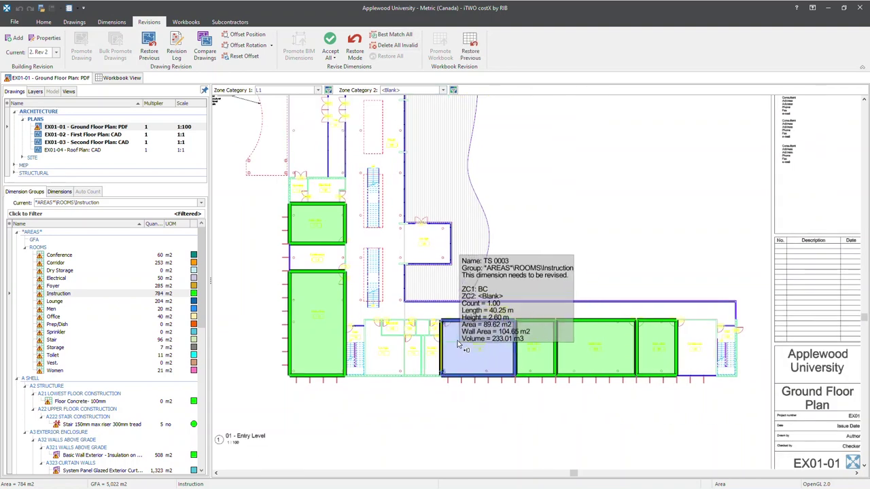
pyautogui.scroll(5, 458, 346)
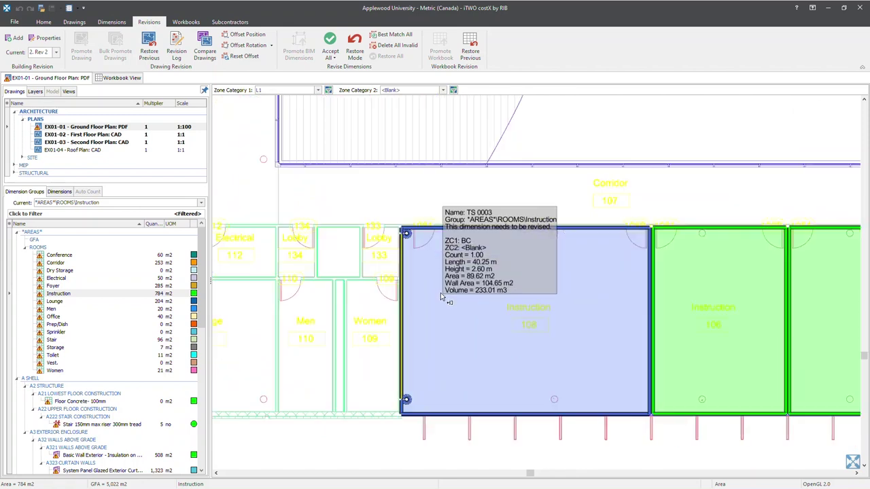
pyautogui.scroll(2, 404, 232)
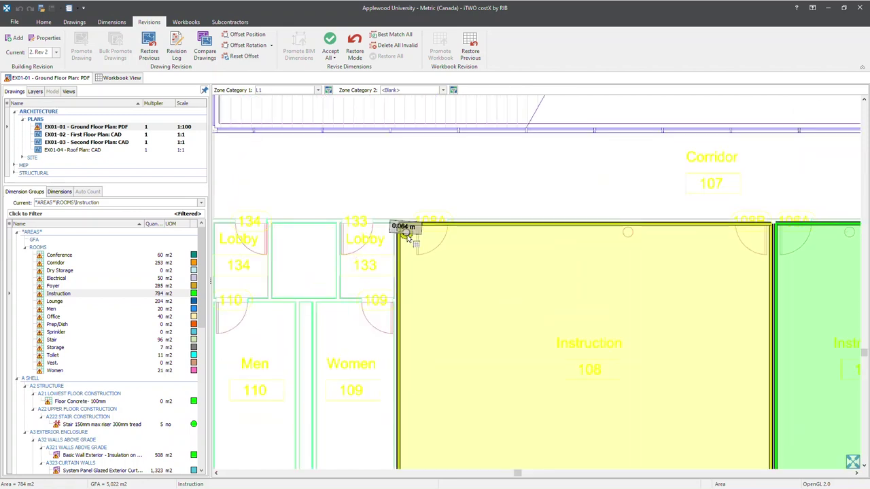
pyautogui.scroll(-4, 402, 231)
pyautogui.scroll(3, 467, 348)
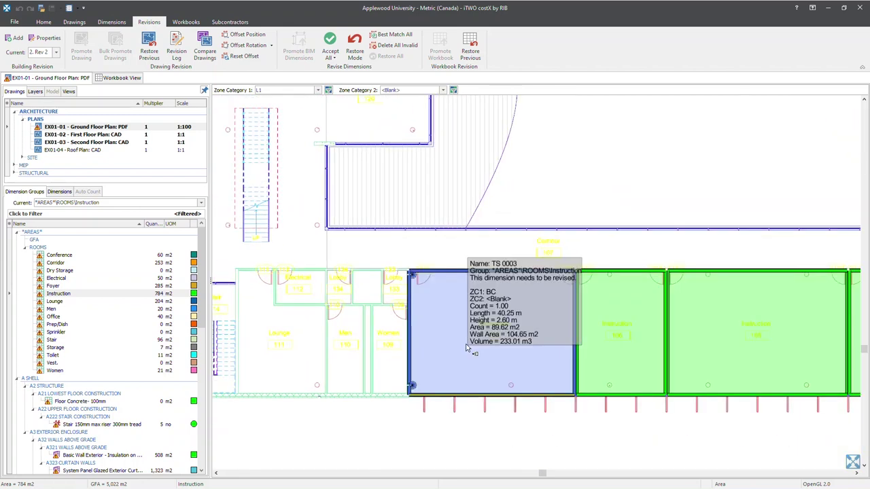
pyautogui.scroll(-4, 469, 350)
# - Delete the unmatched Instruction dimension, re-measure that room on the new plan, and accept all
pyautogui.press('Delete')
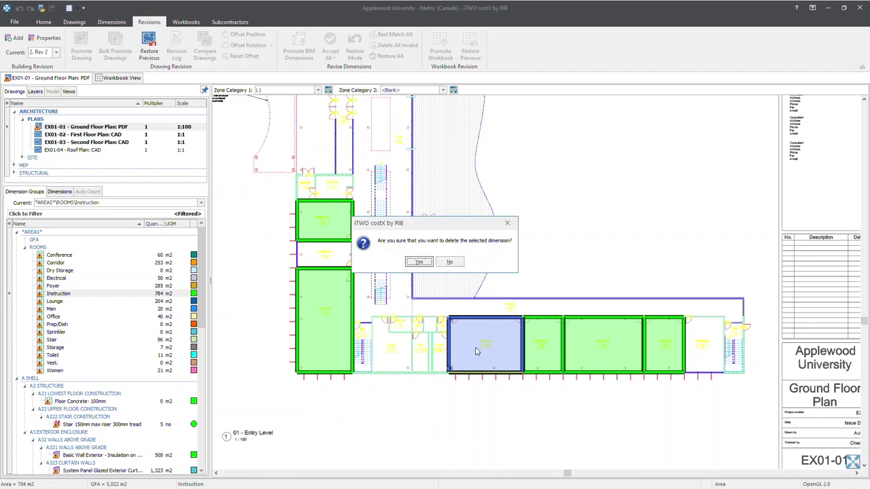
pyautogui.click(417, 262)
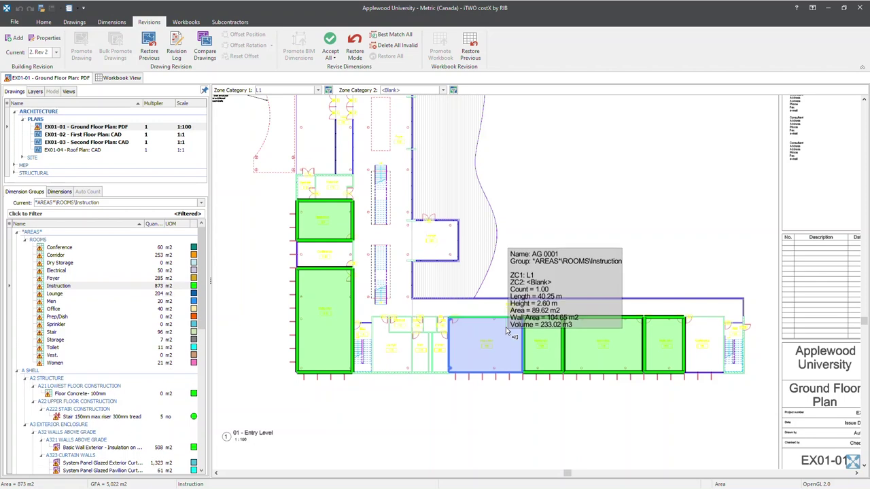
pyautogui.click(506, 327)
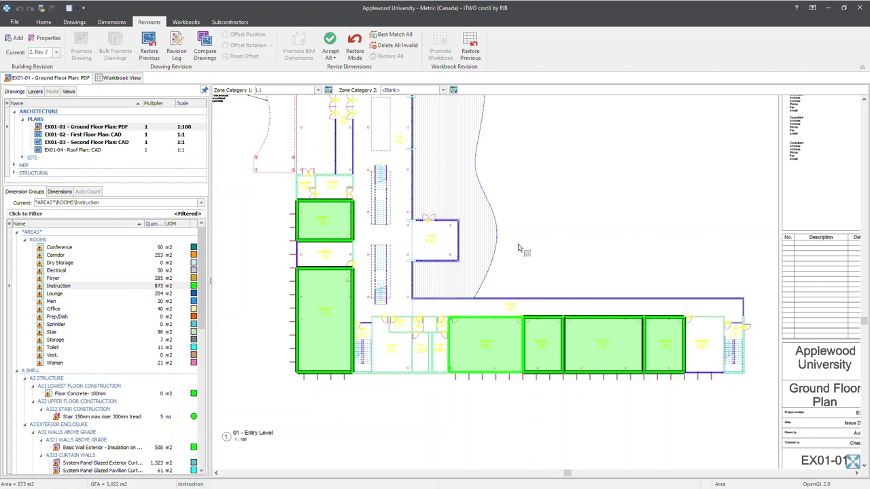
pyautogui.click(331, 42)
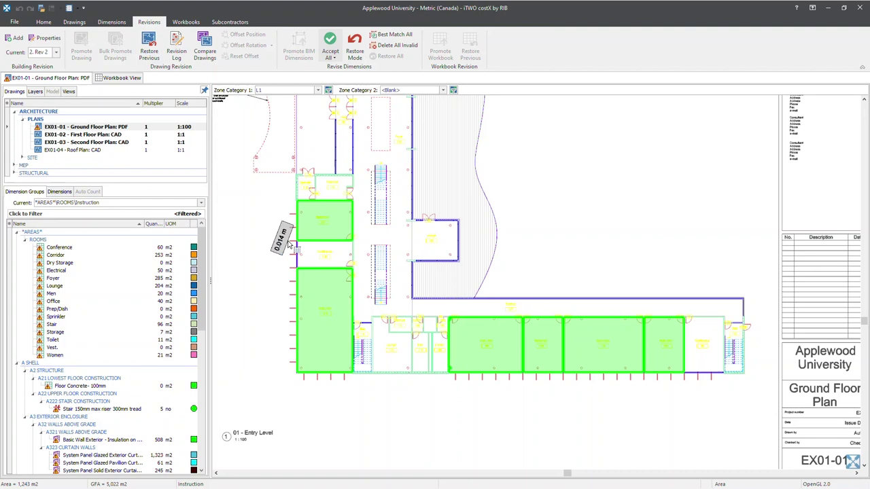
# - Best-match and accept all Electrical room dimensions
pyautogui.click(57, 271)
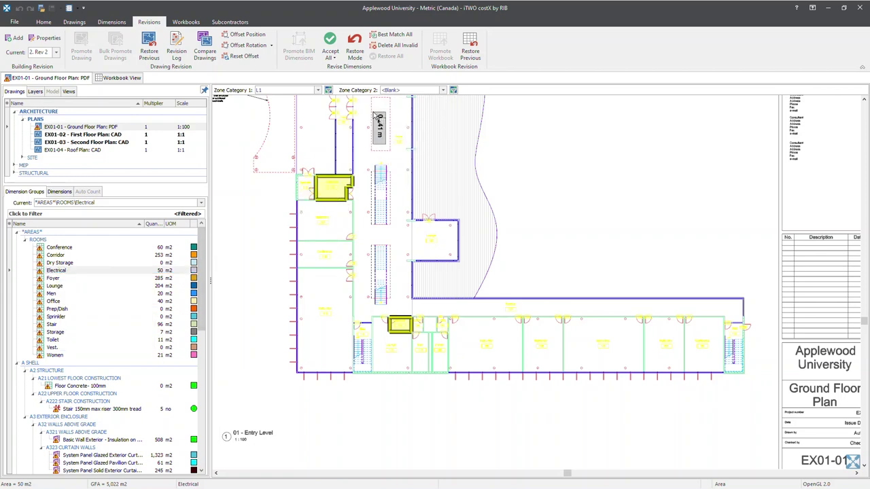
pyautogui.click(386, 36)
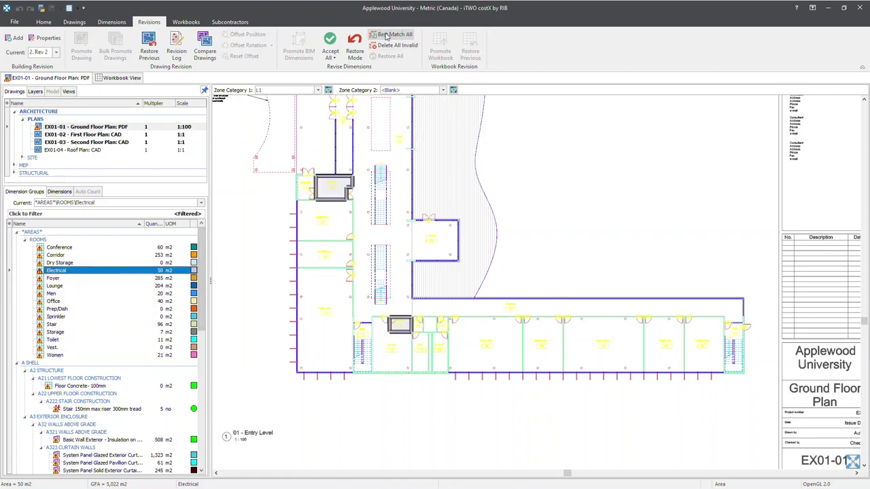
pyautogui.click(332, 46)
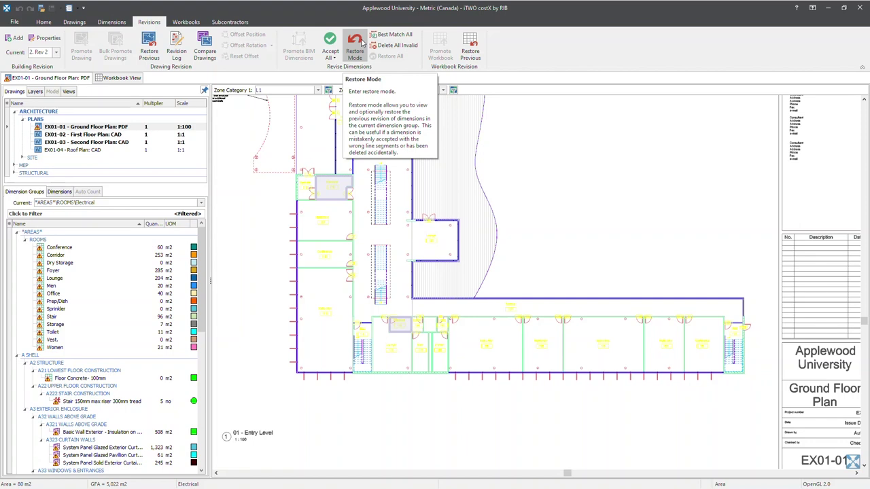
# - Restore the Electrical room dimensions to their previous revision in Restore Mode
pyautogui.click(356, 48)
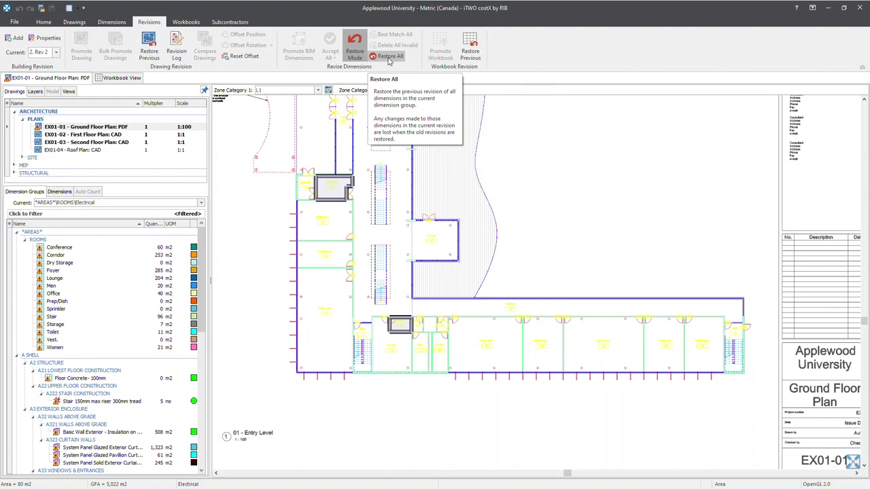
pyautogui.rightClick(338, 189)
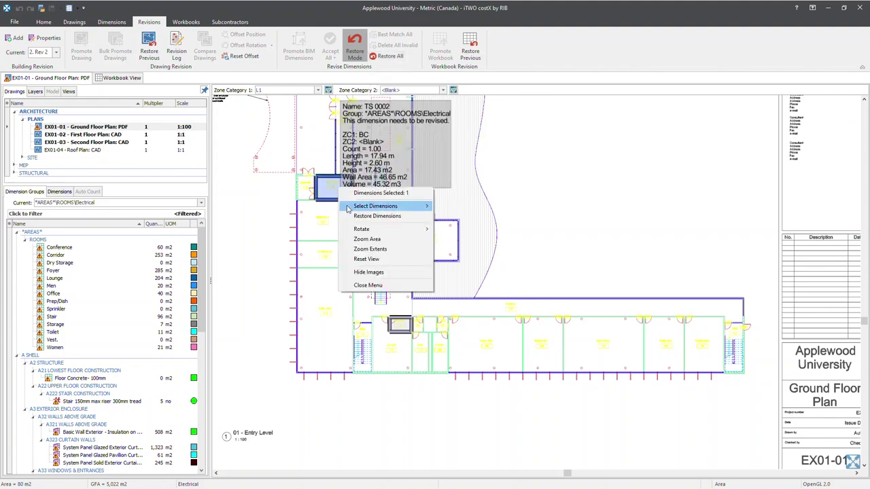
pyautogui.click(412, 328)
pyautogui.rightClick(404, 326)
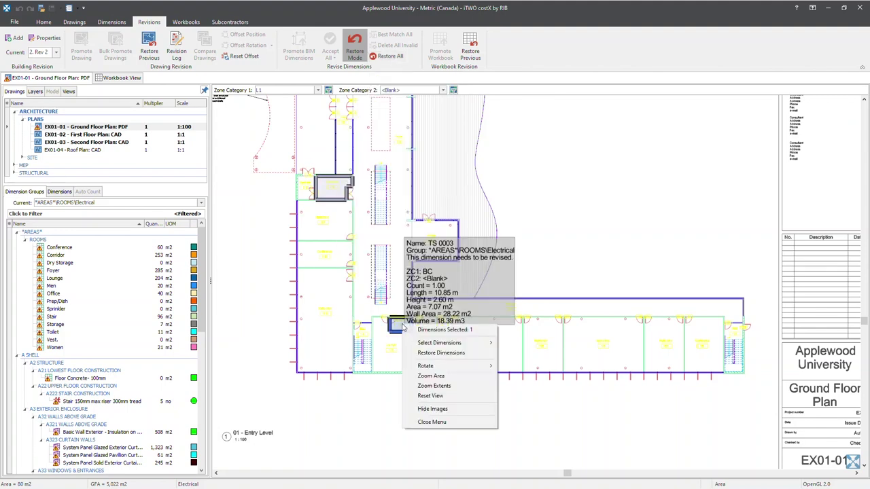
pyautogui.click(423, 353)
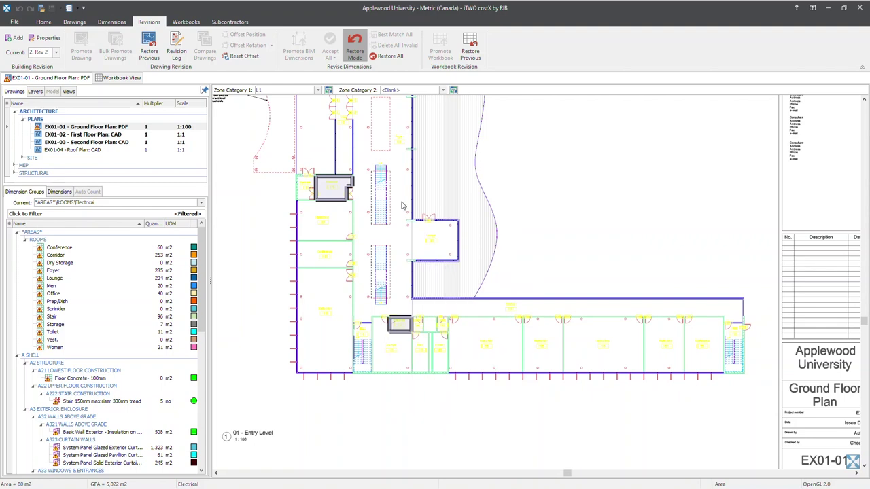
pyautogui.click(396, 58)
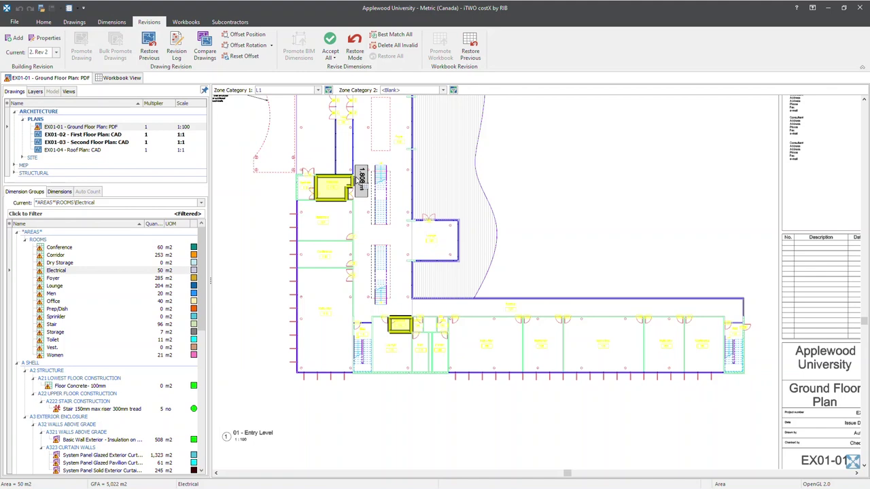
# - With the Electrical group selected, run Delete All Invalid and confirm Yes
pyautogui.click(361, 181)
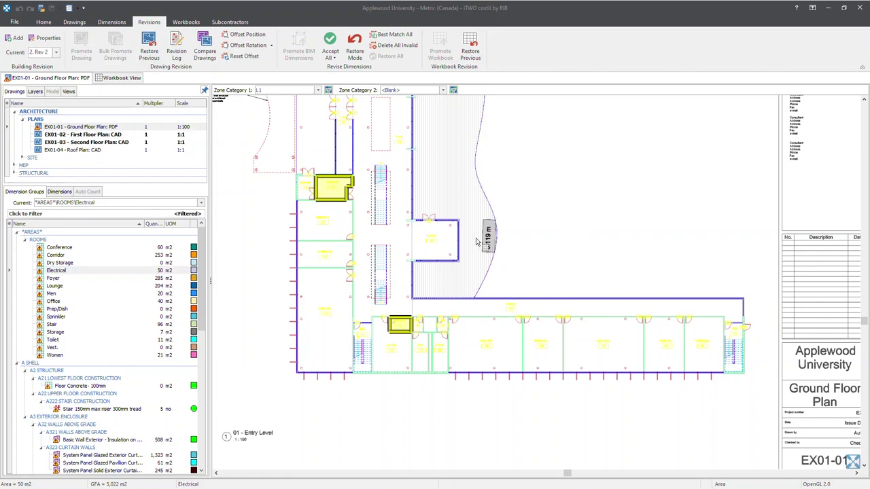
pyautogui.click(167, 270)
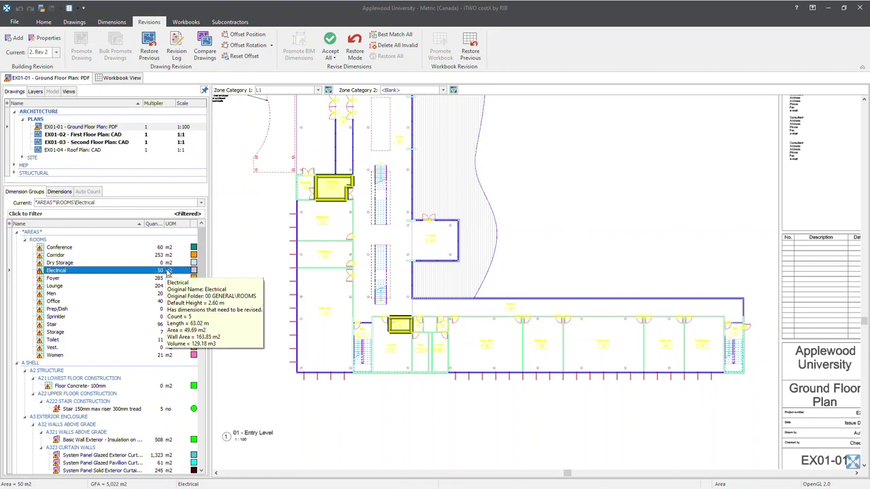
pyautogui.click(374, 299)
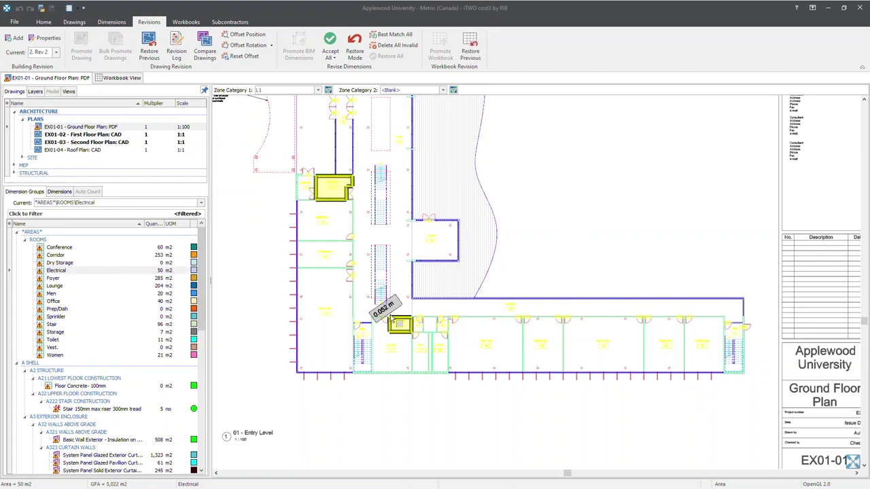
pyautogui.press('Escape')
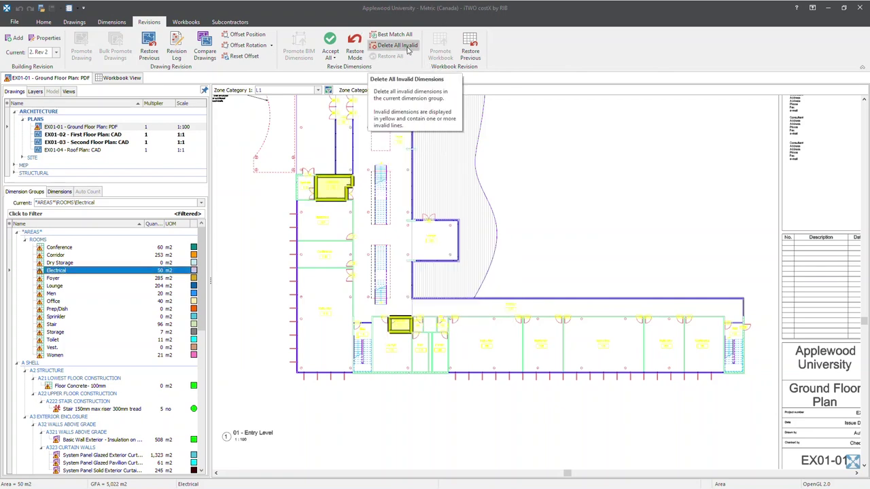
pyautogui.click(408, 50)
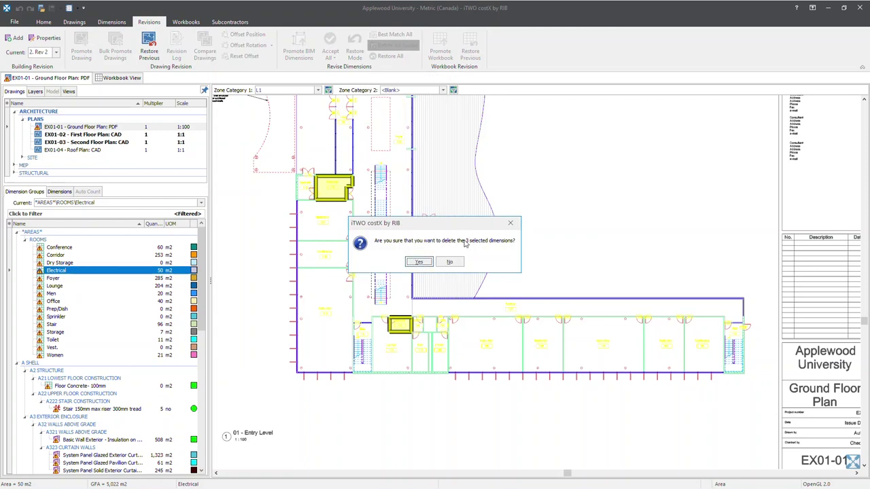
pyautogui.click(510, 223)
pyautogui.scroll(-2, 505, 224)
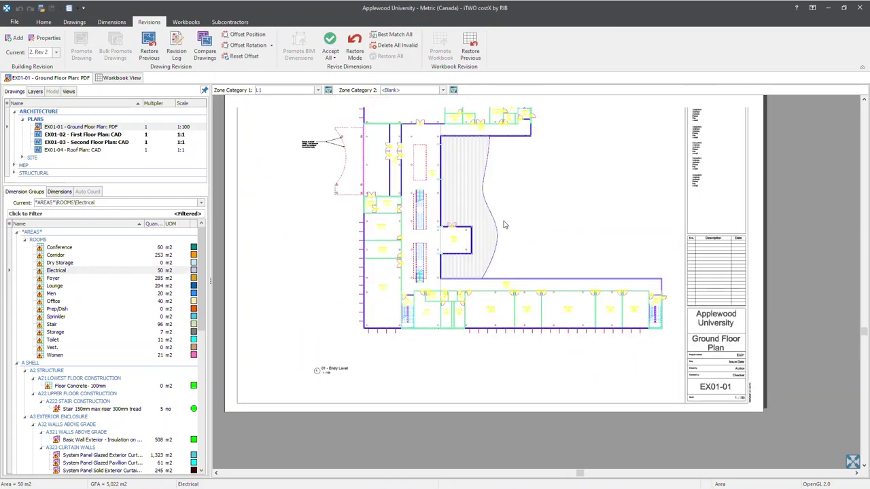
pyautogui.click(393, 46)
pyautogui.click(417, 262)
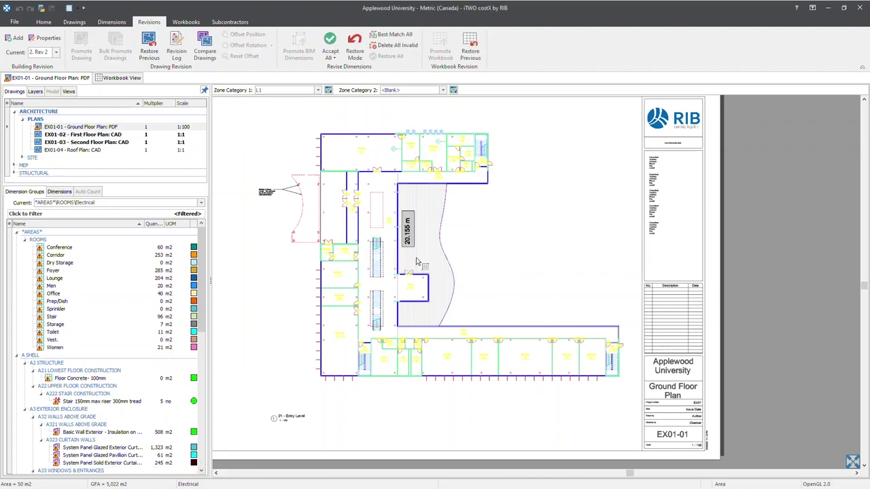
pyautogui.click(336, 256)
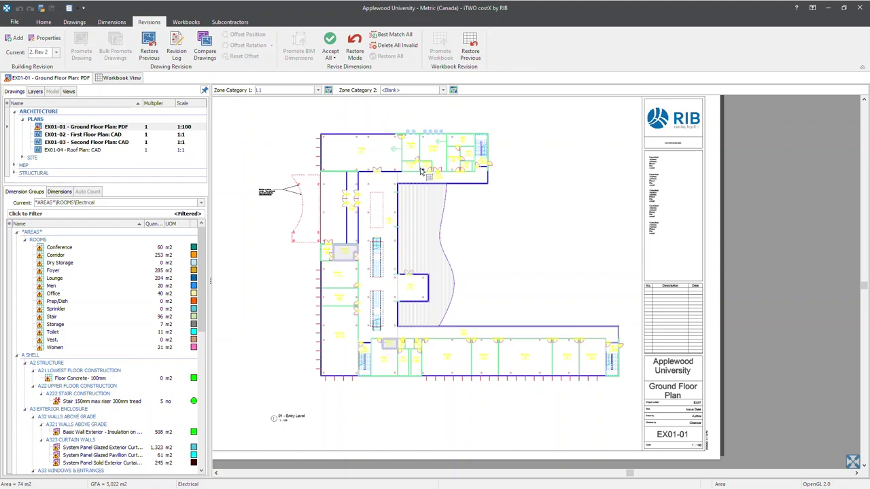
pyautogui.moveTo(421, 171)
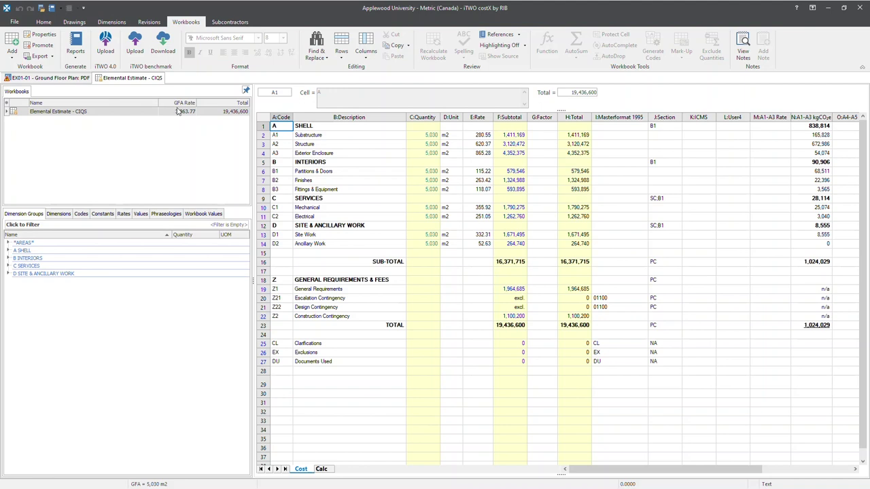
# - Select the Elemental Estimate - CIQS workbook in the document list
pyautogui.click(232, 116)
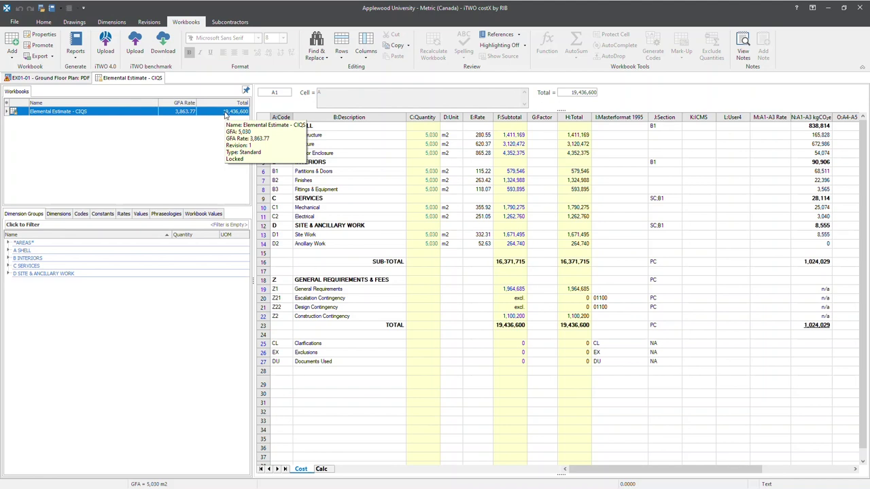
# - Select the Floor Standard Timber-Wood Finish area on the Ground Floor Plan and uncomplete it
pyautogui.click(39, 79)
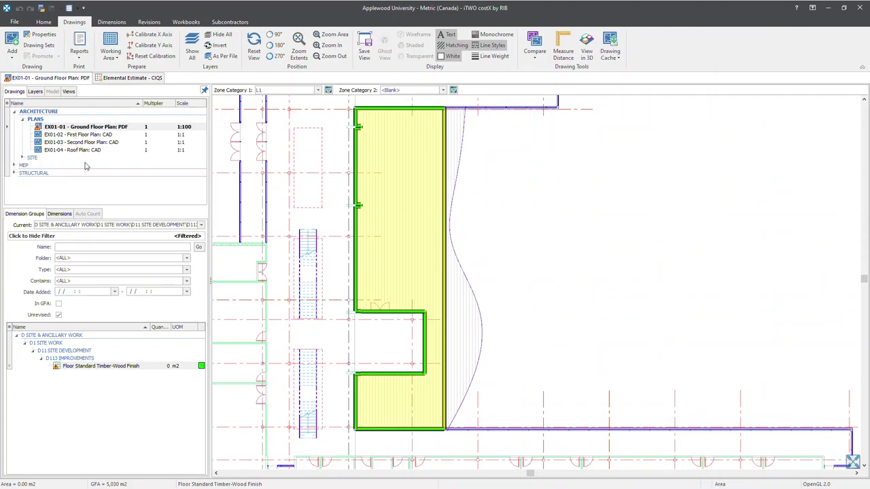
pyautogui.click(116, 367)
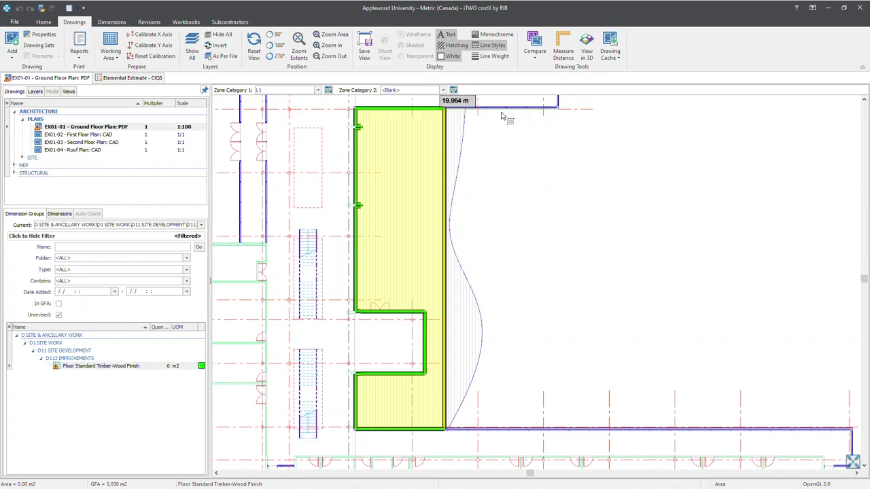
pyautogui.click(433, 134)
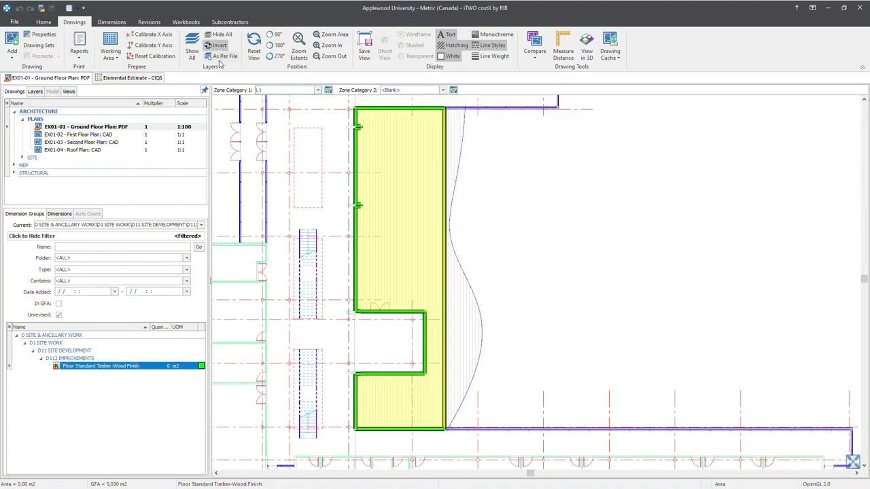
pyautogui.rightClick(405, 161)
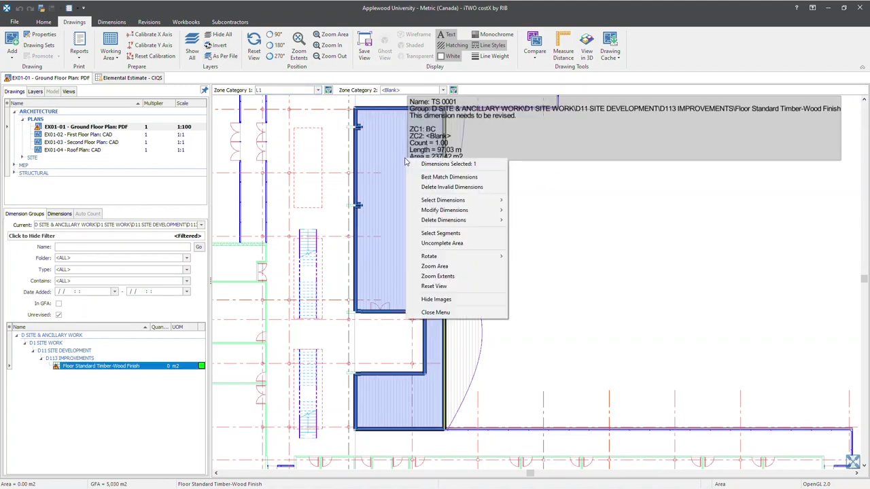
pyautogui.click(436, 243)
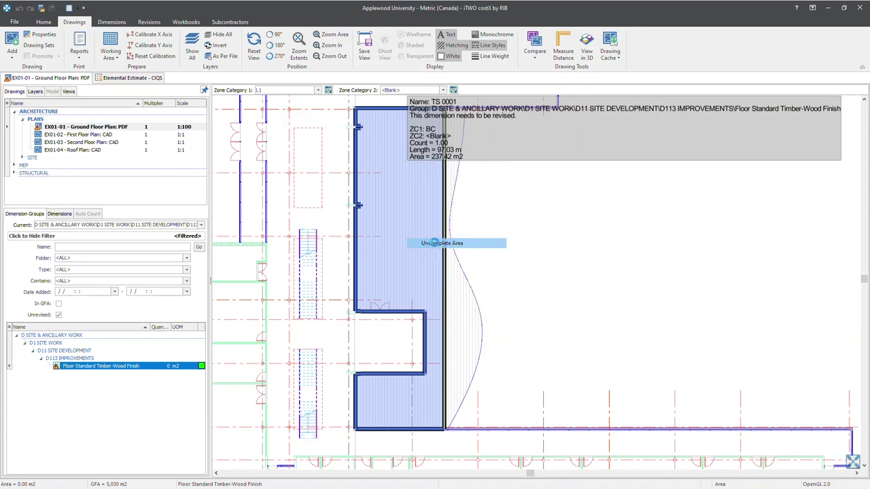
# - Retrace the timber floor outline along the curved wall and close the area
pyautogui.scroll(5, 455, 190)
pyautogui.scroll(3, 466, 181)
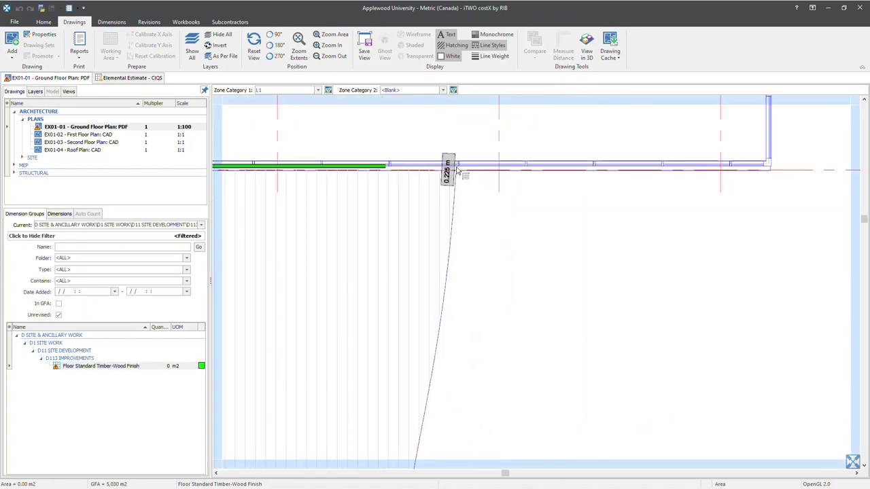
pyautogui.click(456, 169)
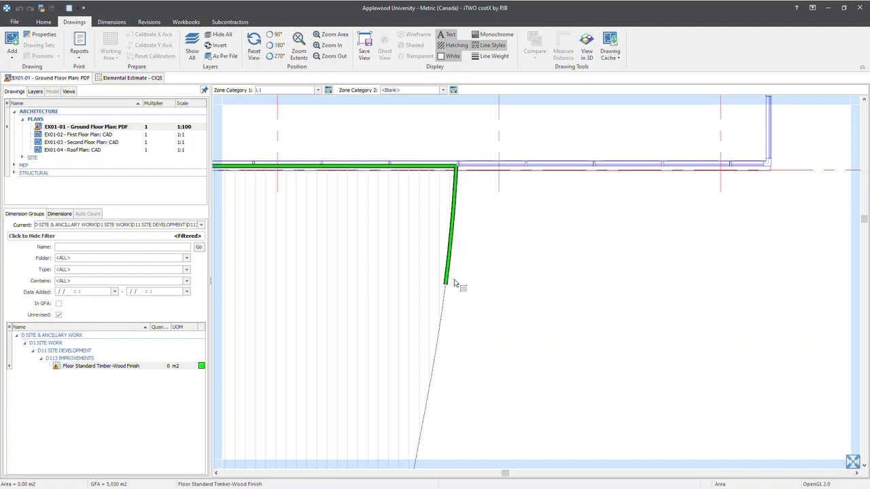
pyautogui.scroll(-5, 458, 286)
pyautogui.scroll(4, 449, 231)
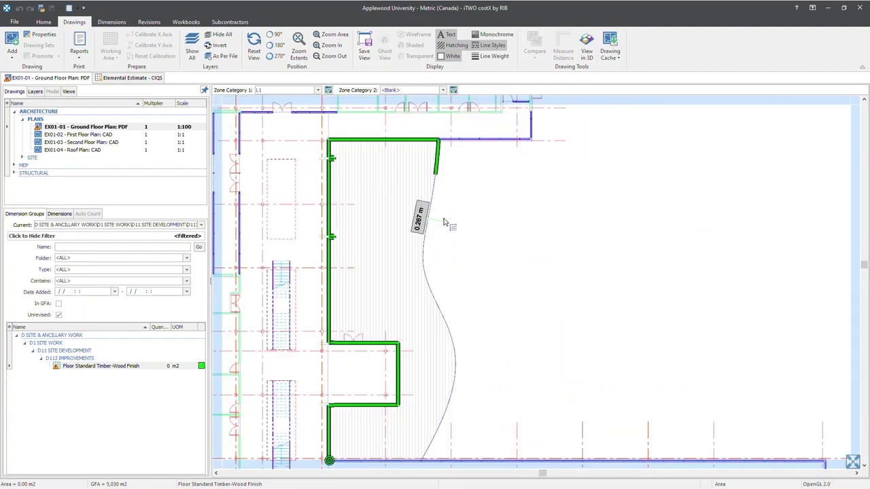
pyautogui.moveTo(450, 147)
pyautogui.mouseDown()
pyautogui.moveTo(470, 301)
pyautogui.moveTo(458, 387)
pyautogui.moveTo(438, 422)
pyautogui.mouseUp()
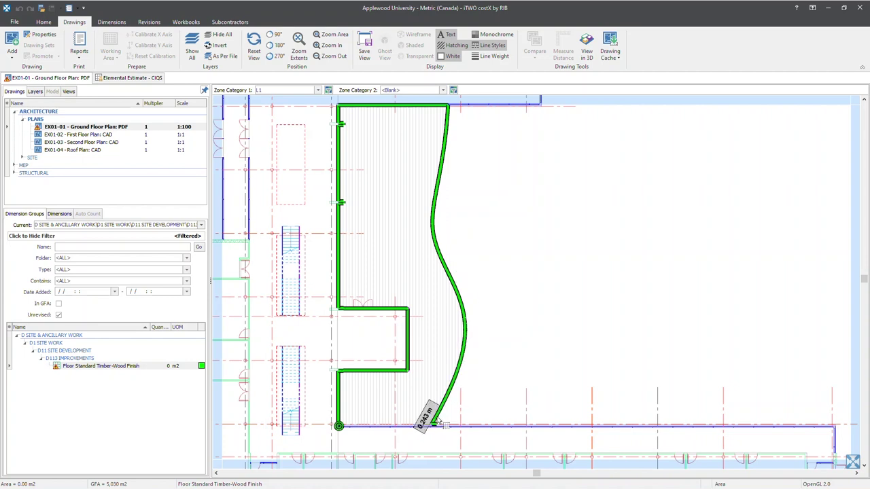
pyautogui.rightClick(484, 397)
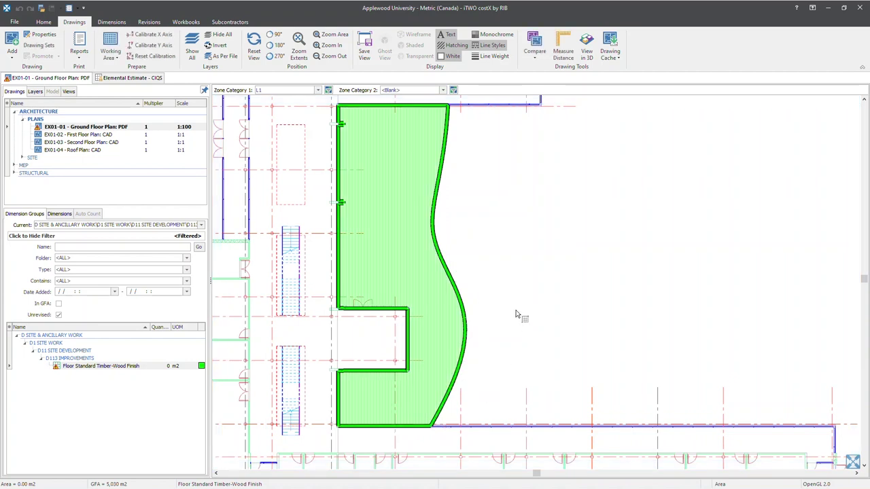
pyautogui.scroll(-2, 511, 286)
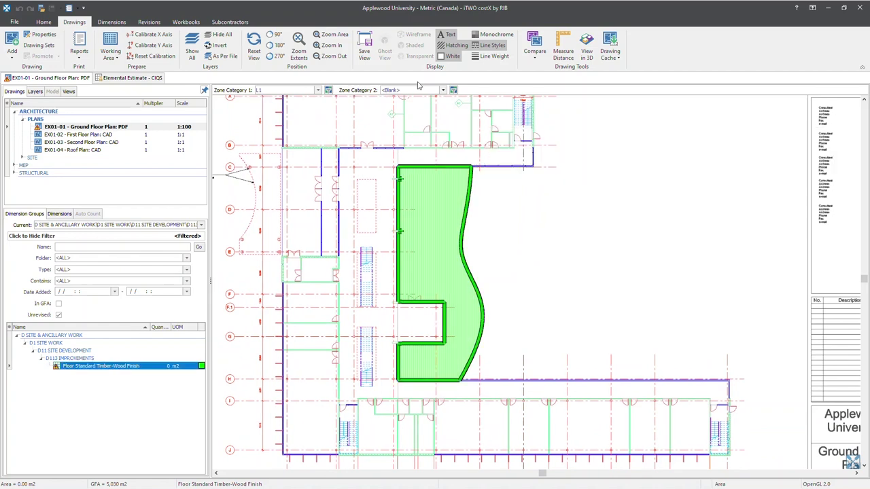
# - Accept all revisions, untick the Unrevised filter, and return to the Elemental Estimate - CIQS workbook
pyautogui.click(149, 22)
pyautogui.click(332, 42)
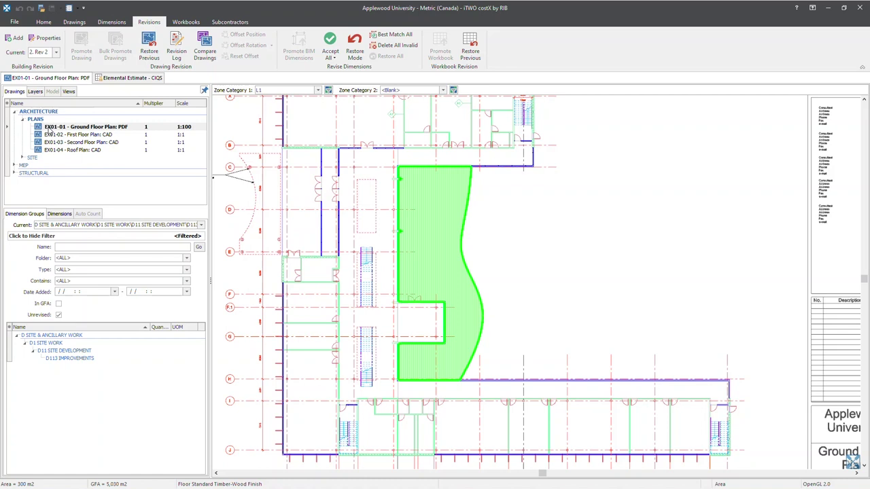
pyautogui.click(58, 315)
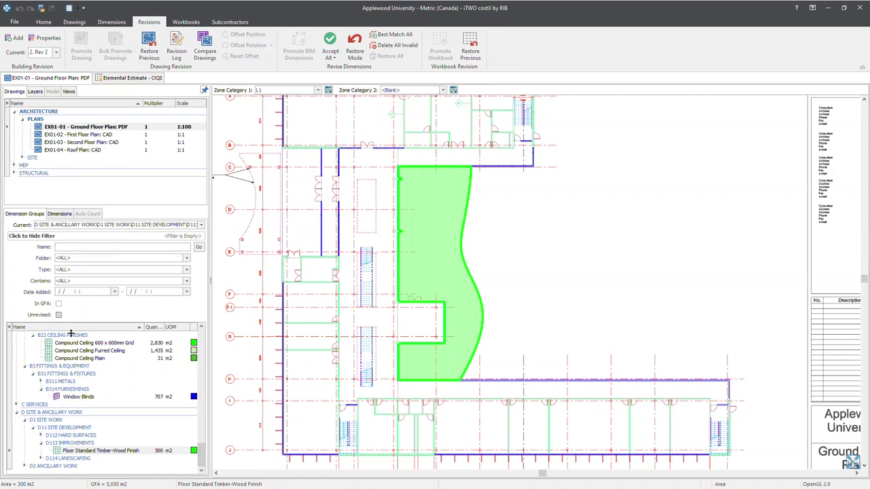
pyautogui.click(60, 238)
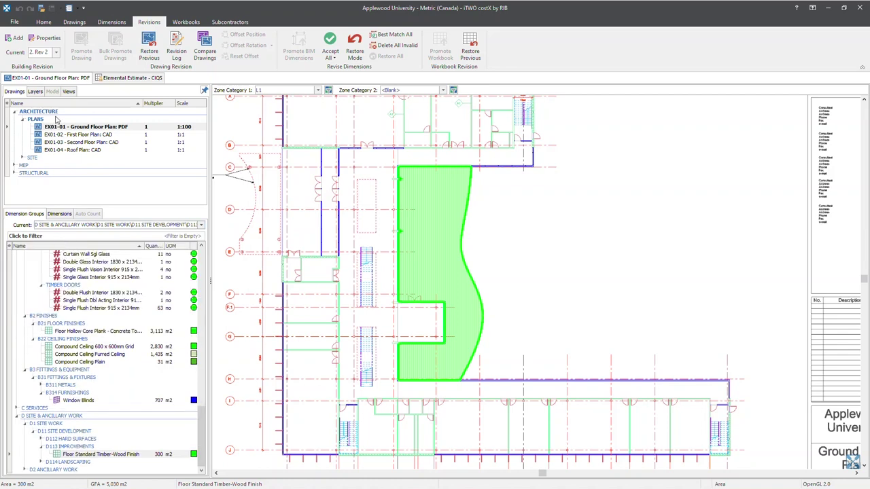
pyautogui.click(134, 78)
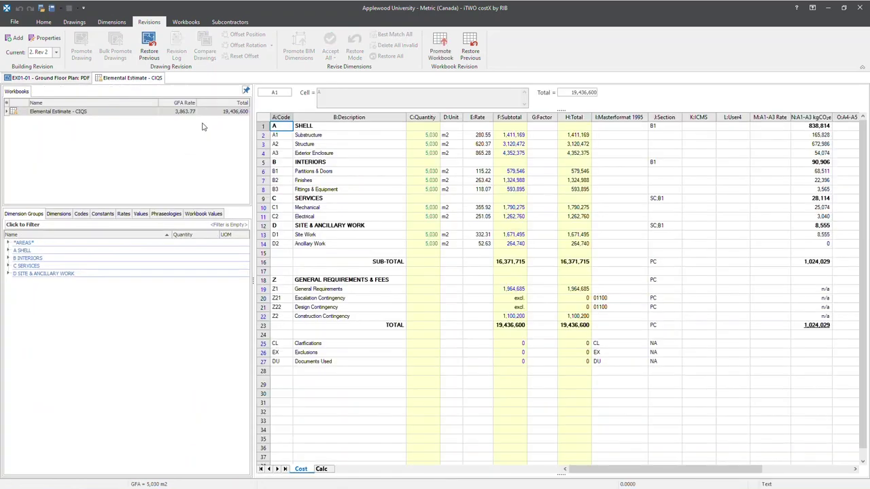
# - Promote the Elemental Estimate - CIQS workbook, recalculating its total to 19,448,260
pyautogui.click(236, 114)
pyautogui.moveTo(236, 116)
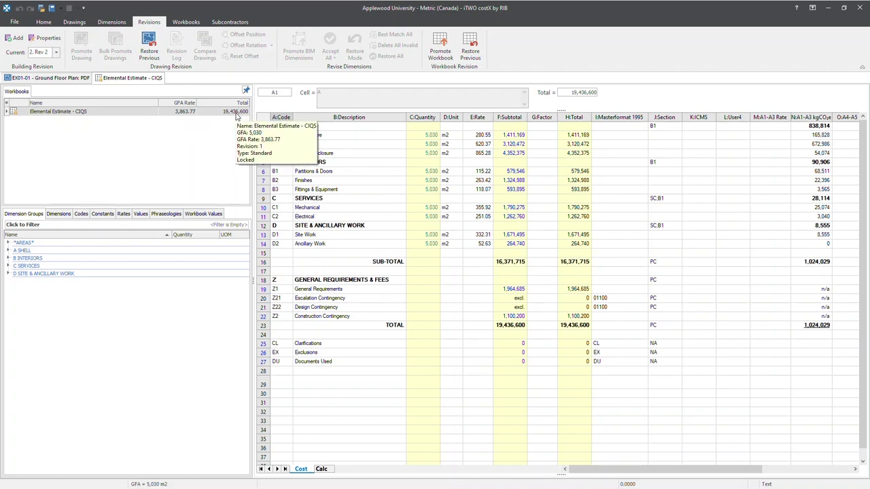
pyautogui.click(237, 117)
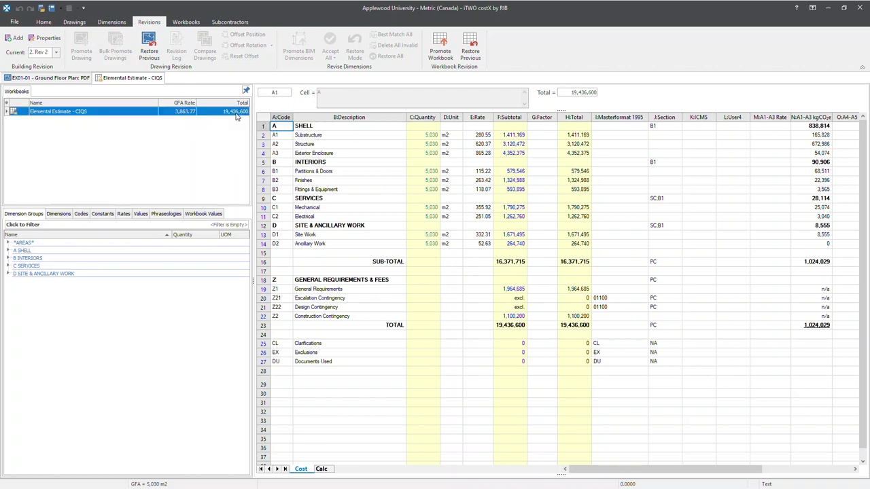
pyautogui.click(453, 59)
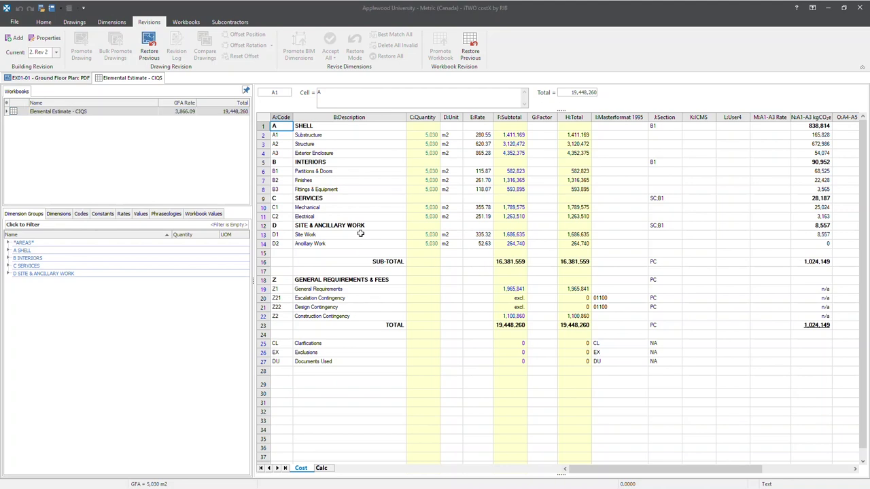
# - Delete the Elemental Estimate - CIQS workbook and confirm
pyautogui.click(238, 114)
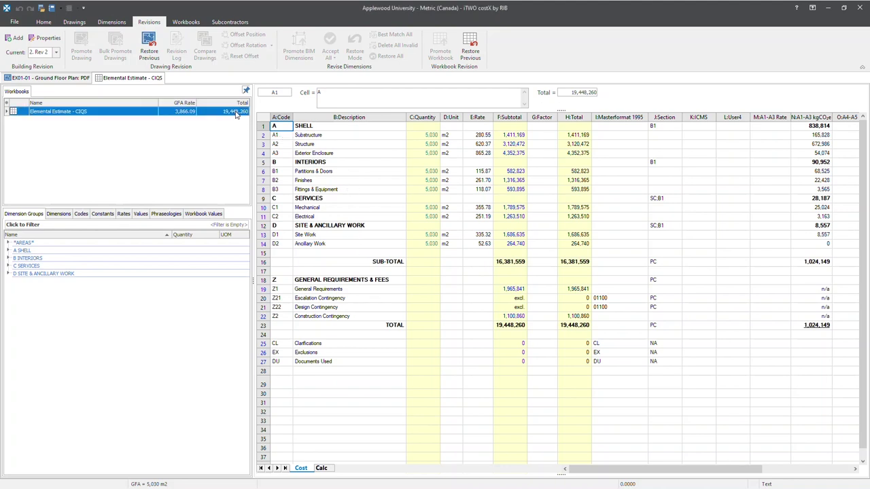
pyautogui.rightClick(103, 116)
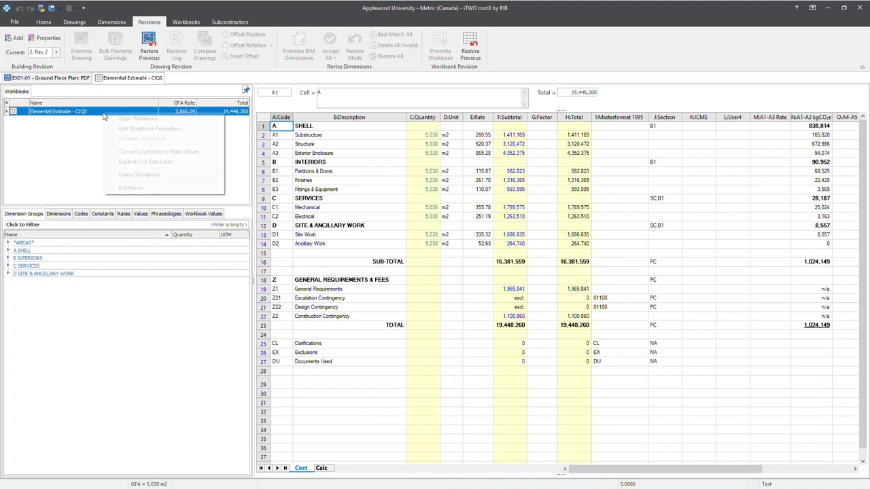
pyautogui.click(121, 175)
pyautogui.click(423, 263)
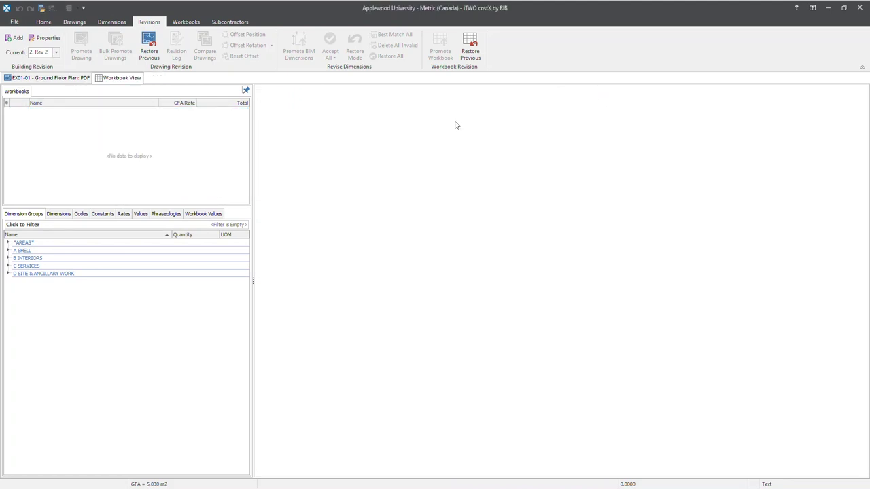
# - Restore Elemental Estimate - CIQS from the previous revision and promote it again
pyautogui.click(476, 57)
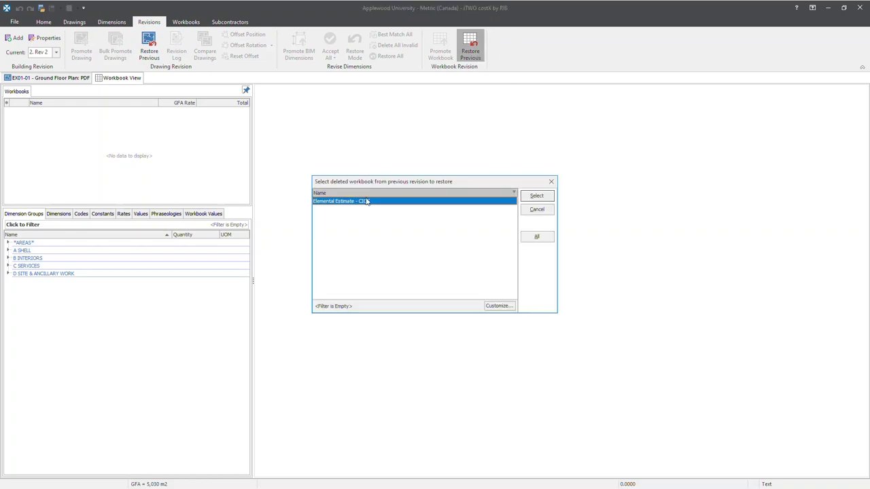
pyautogui.moveTo(431, 145); pyautogui.dragTo(433, 144)
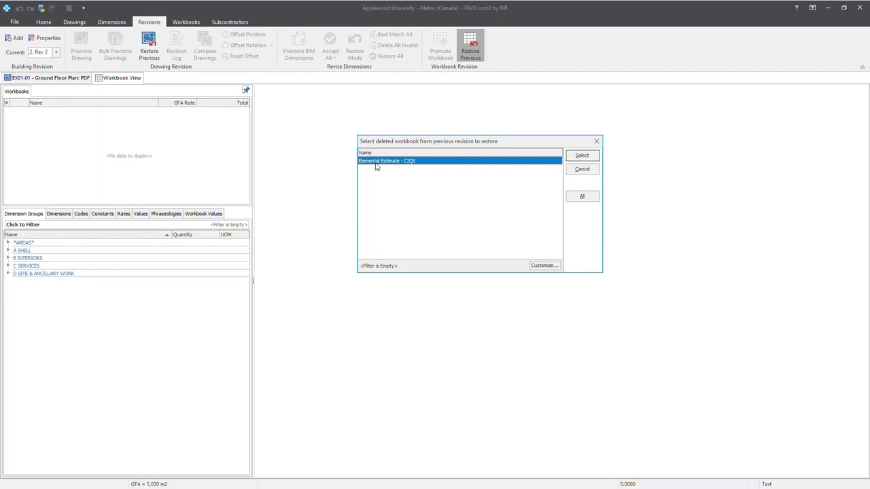
pyautogui.click(582, 156)
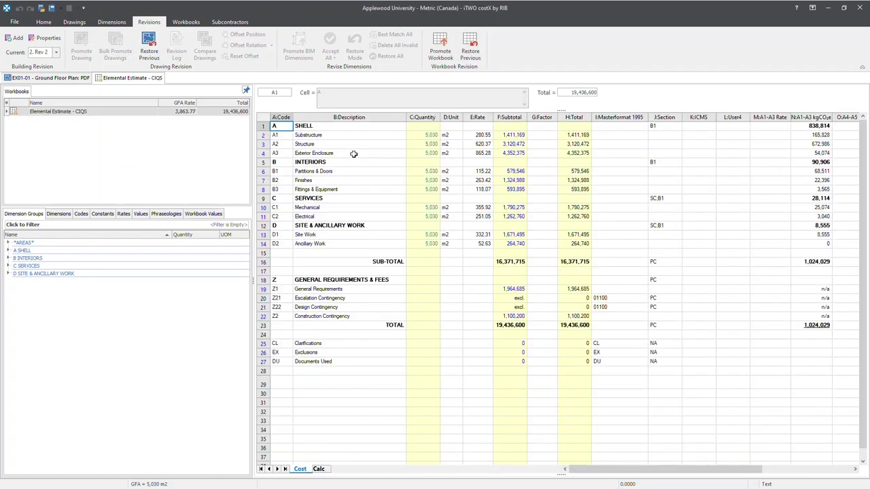
pyautogui.click(228, 114)
pyautogui.click(204, 115)
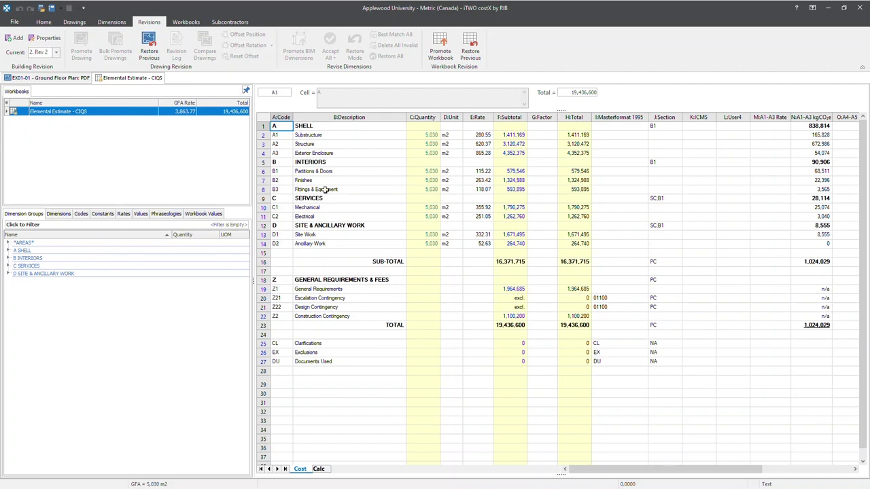
pyautogui.click(443, 56)
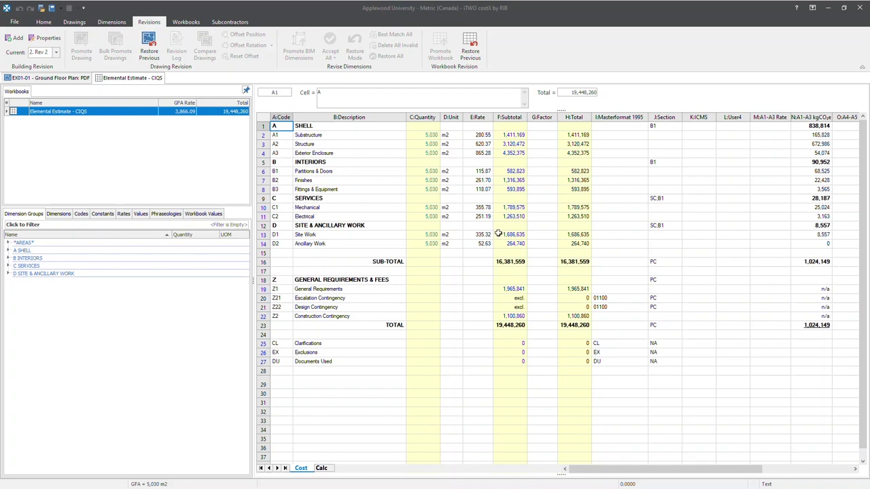
# - Preview the Estimate Comparison Report (L1-2) compared against revision '1. Initial'
pyautogui.click(194, 24)
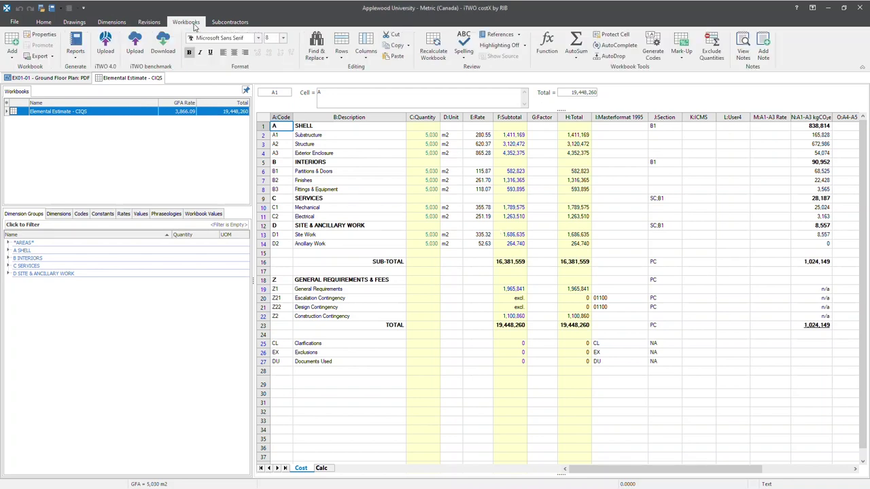
pyautogui.click(77, 44)
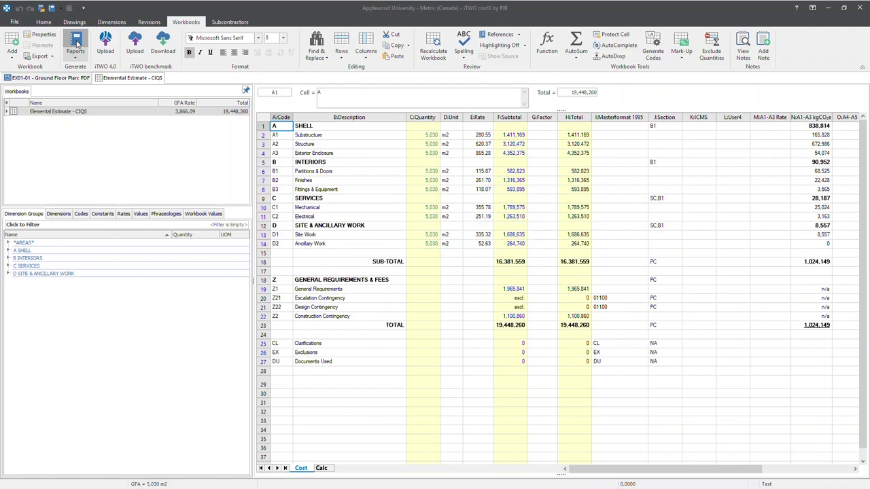
pyautogui.moveTo(324, 148); pyautogui.dragTo(338, 134)
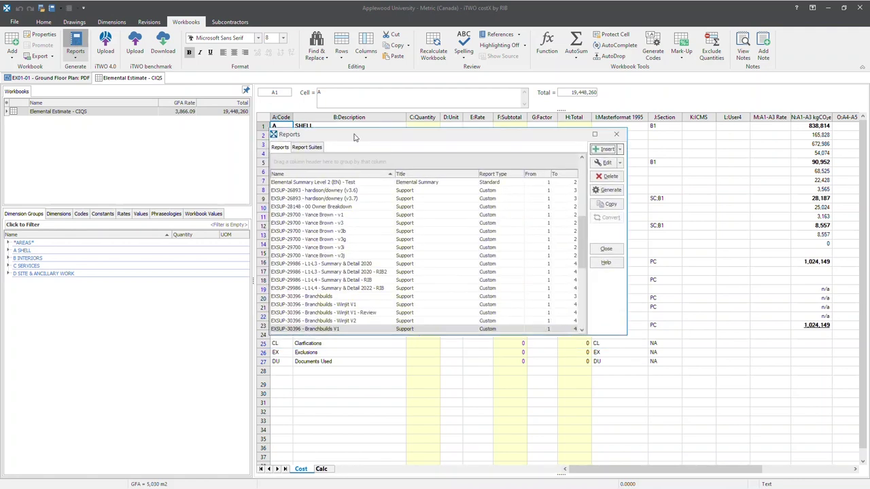
pyautogui.moveTo(582, 234); pyautogui.dragTo(581, 179)
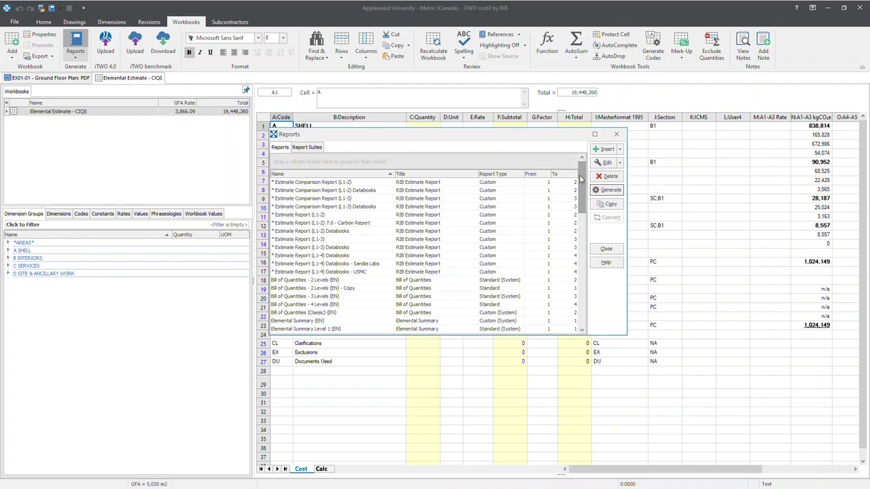
pyautogui.click(367, 184)
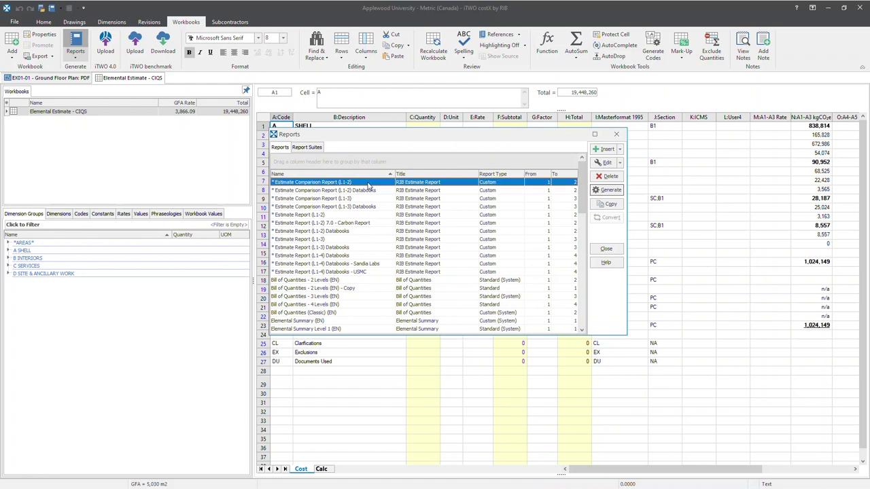
pyautogui.click(605, 190)
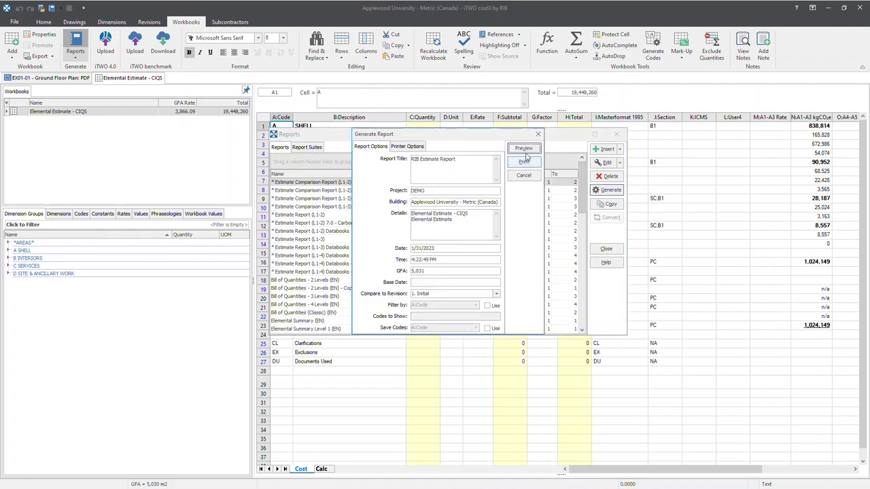
pyautogui.moveTo(501, 142); pyautogui.dragTo(487, 199)
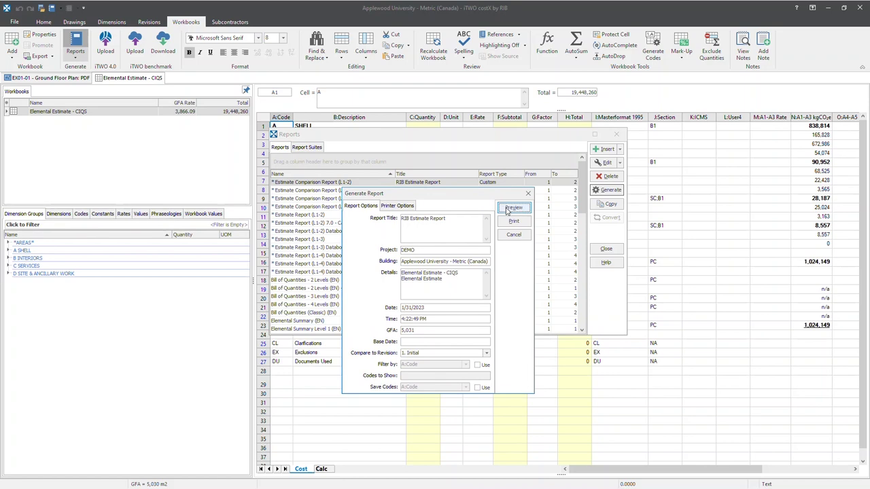
pyautogui.click(507, 210)
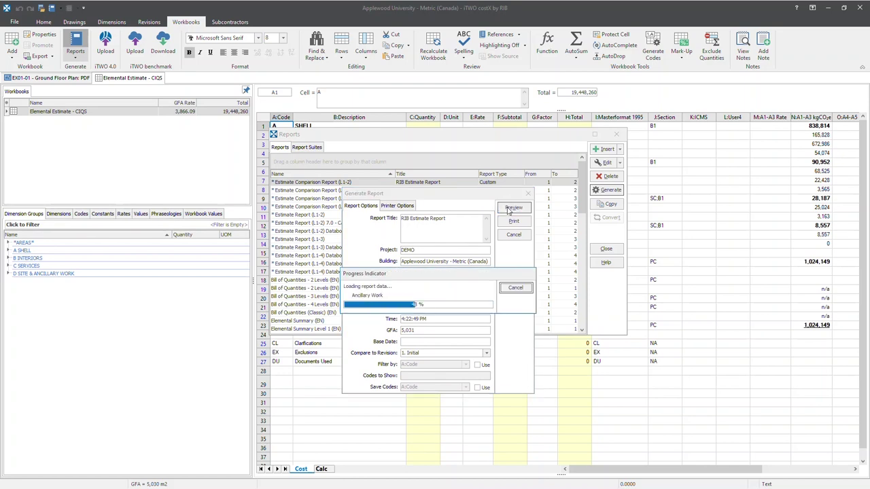
pyautogui.click(557, 211)
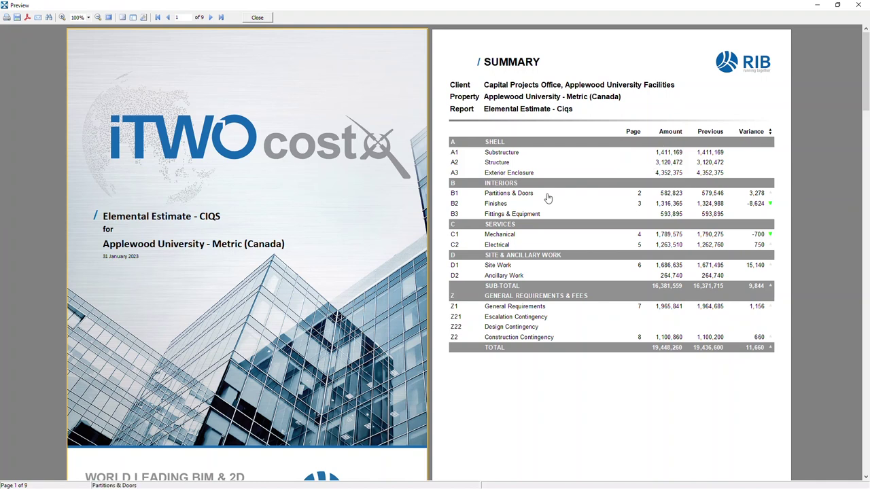
# - Jump to the Partitions & Doors detail page in the comparison report preview
pyautogui.click(494, 195)
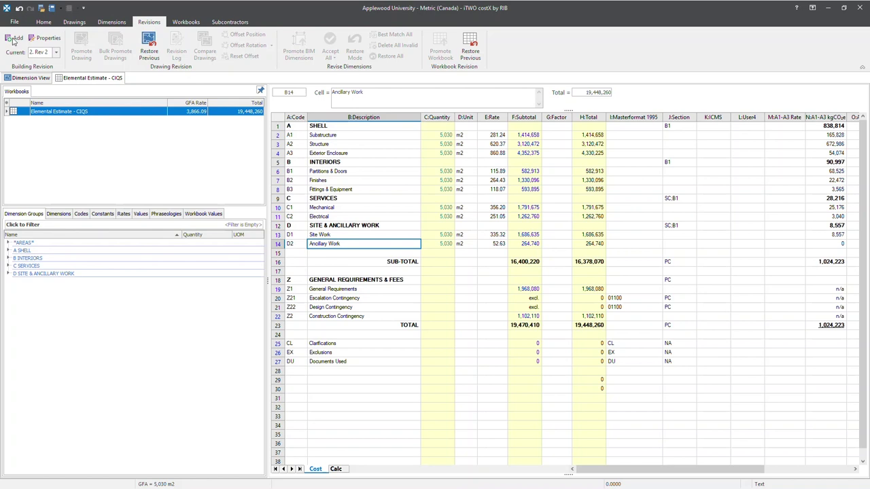
# - Add a 'Rev 3' building revision and select '3. Rev 3' as the current revision
pyautogui.click(13, 38)
pyautogui.write('Rev 3')
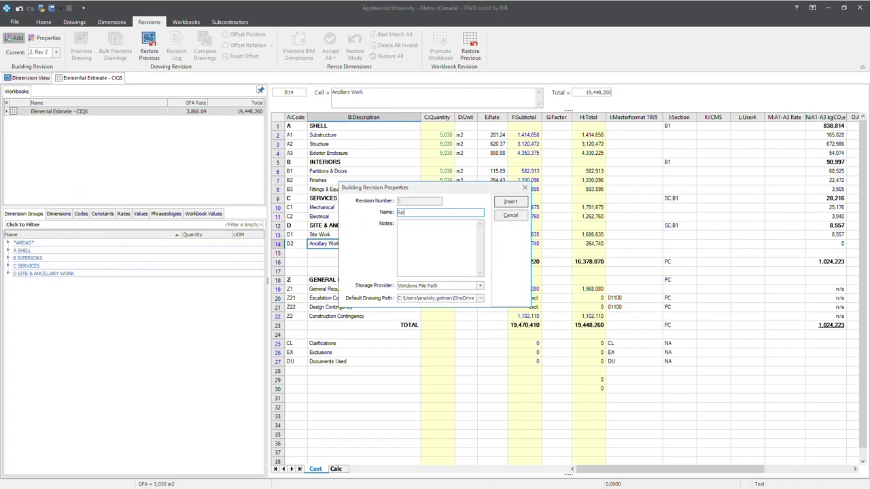
pyautogui.click(509, 202)
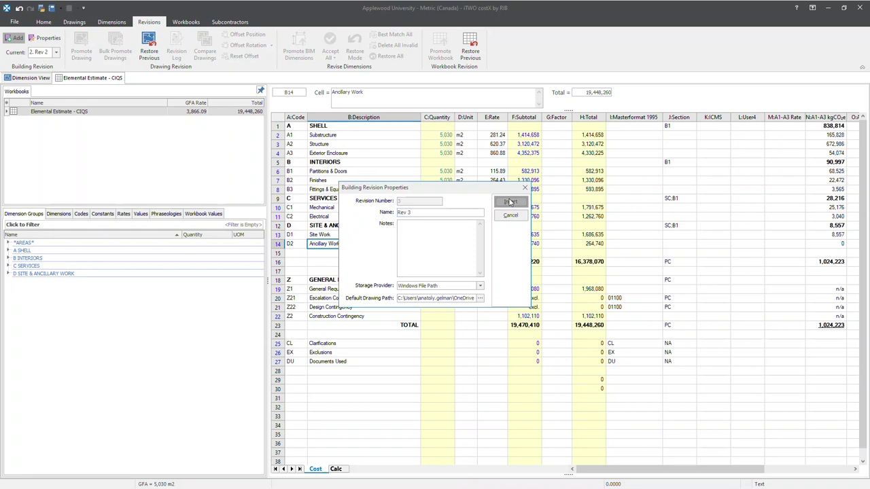
pyautogui.click(56, 52)
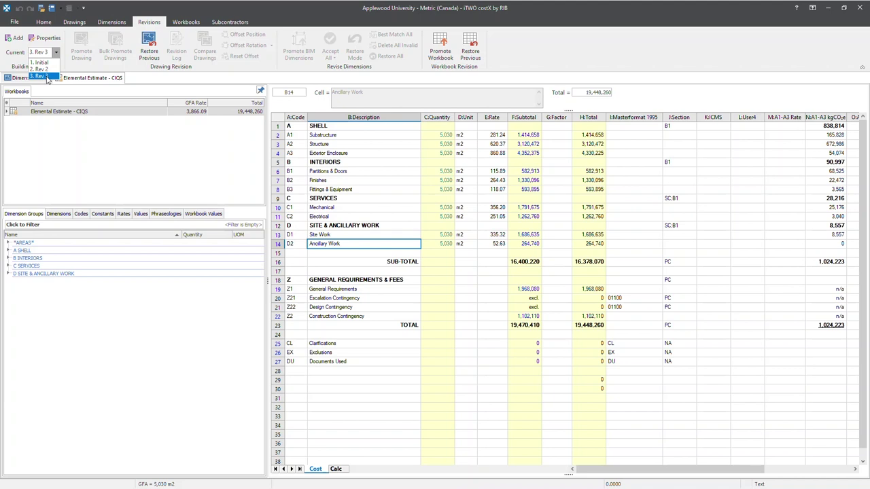
pyautogui.click(49, 76)
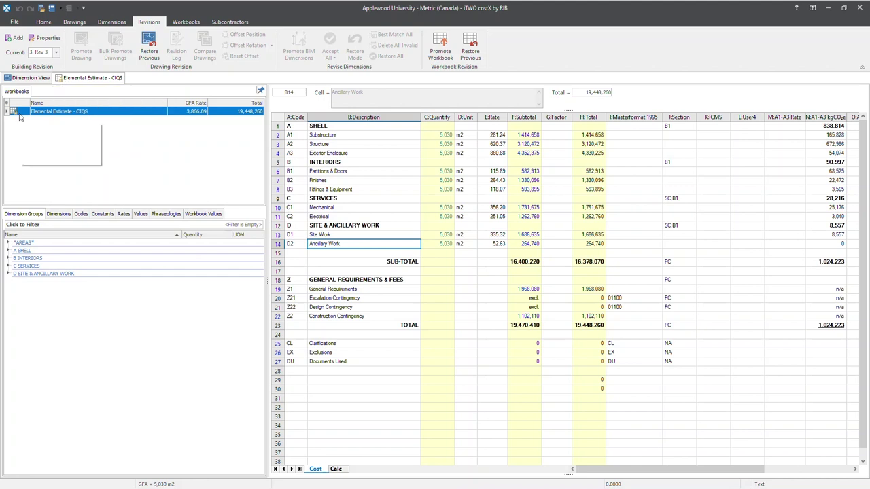
# - Show the Dimension View with the ARCHITECTURE, PLANS and SITE drawing folders expanded and enlarged
pyautogui.click(27, 78)
pyautogui.click(14, 112)
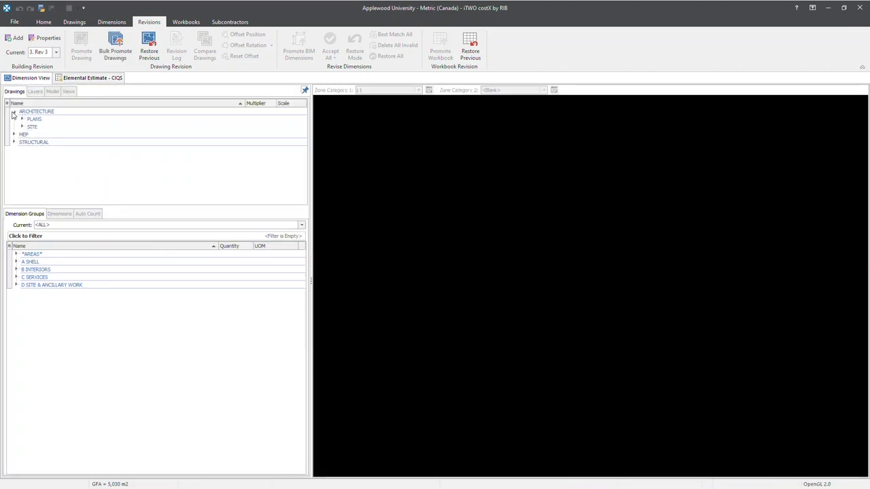
pyautogui.click(21, 120)
pyautogui.click(23, 158)
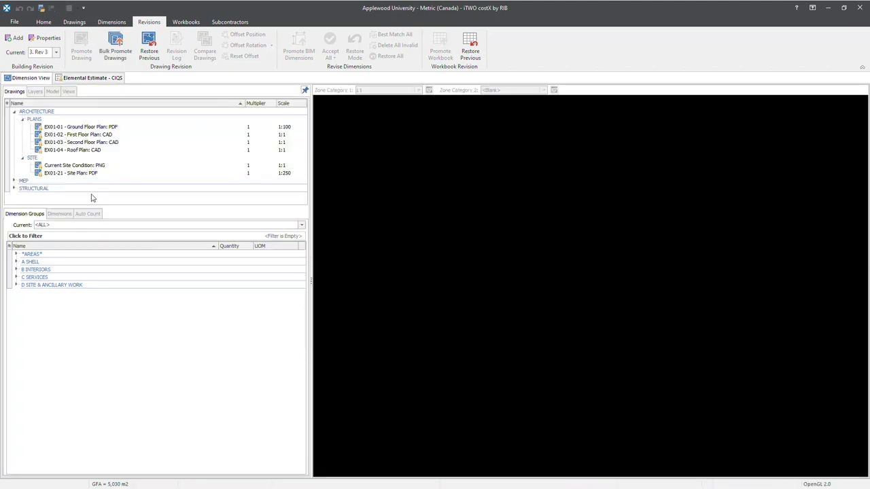
pyautogui.moveTo(96, 206); pyautogui.dragTo(95, 227)
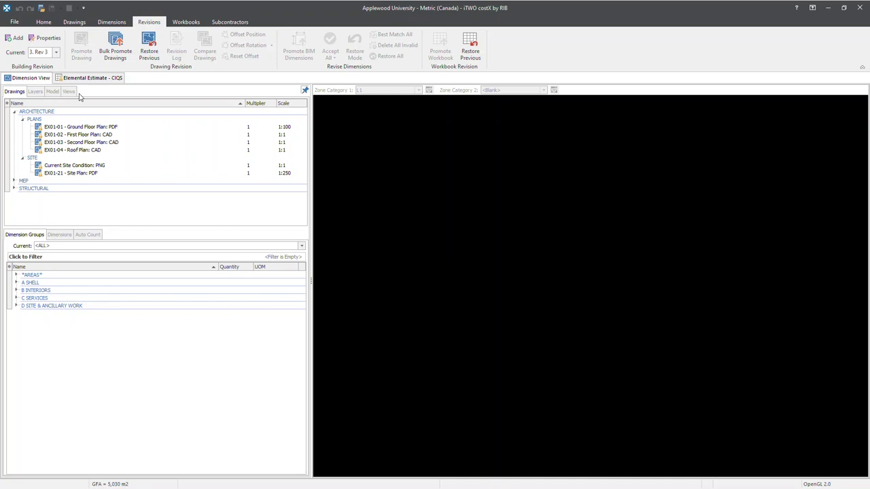
pyautogui.click(56, 52)
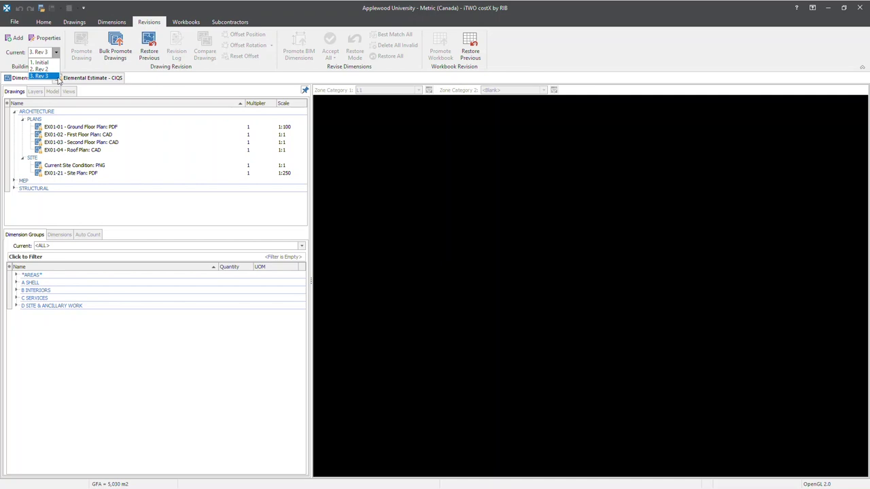
# - Bulk promote all checked drawings into Rev 3
pyautogui.click(110, 47)
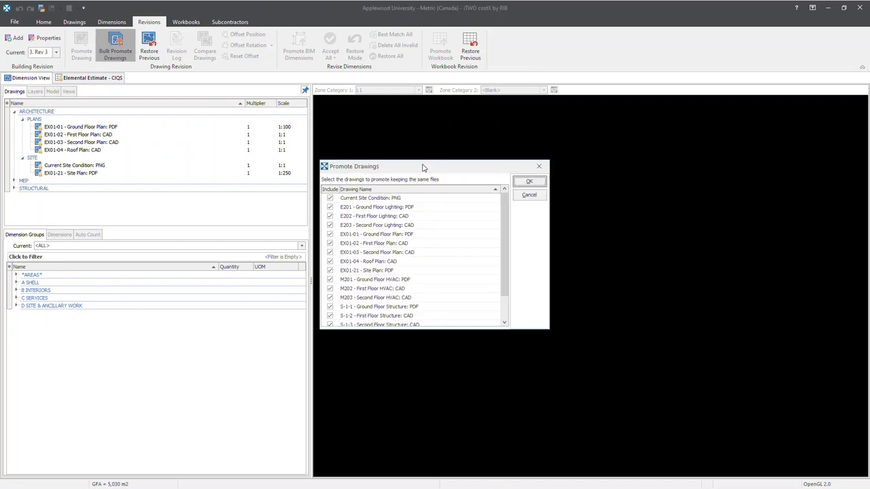
pyautogui.moveTo(423, 167); pyautogui.dragTo(434, 148)
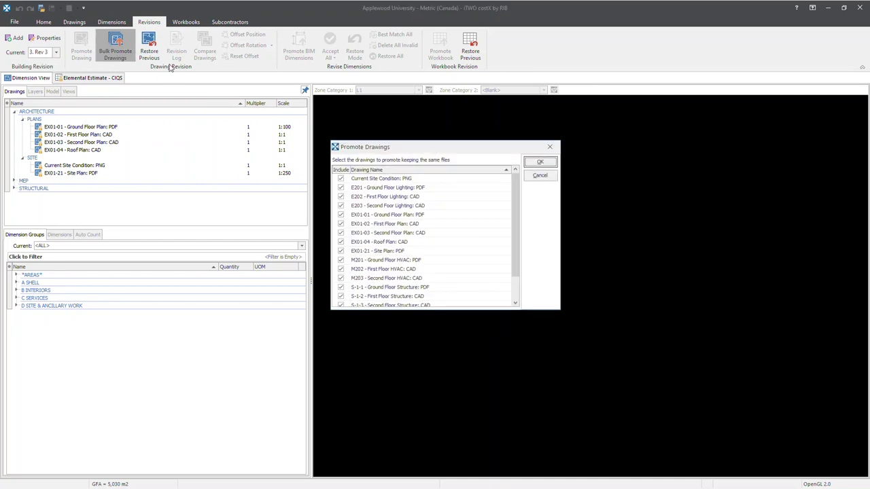
pyautogui.click(544, 163)
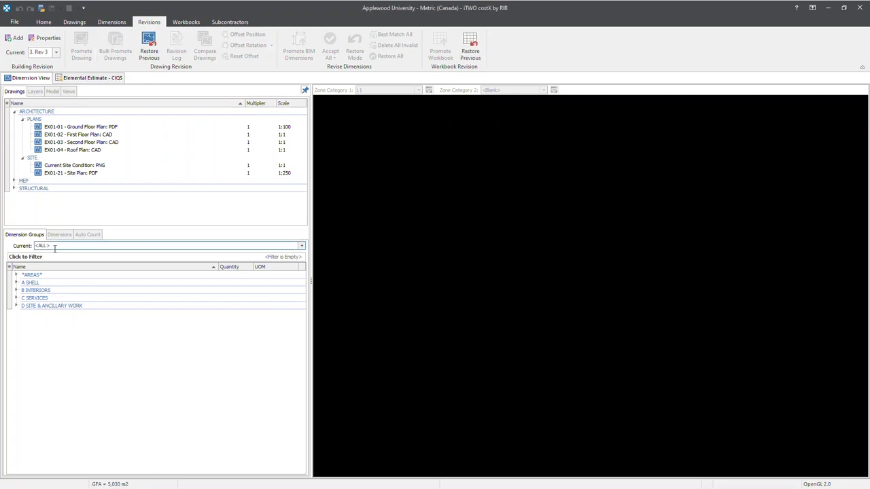
# - Expand the *AREAS* dimension group, then collapse the whole dimension group tree
pyautogui.doubleClick(31, 275)
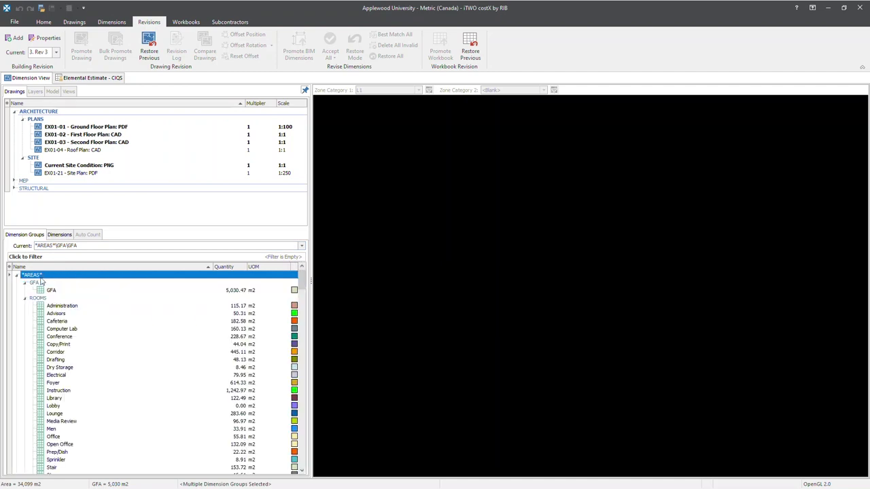
pyautogui.rightClick(39, 278)
pyautogui.click(61, 291)
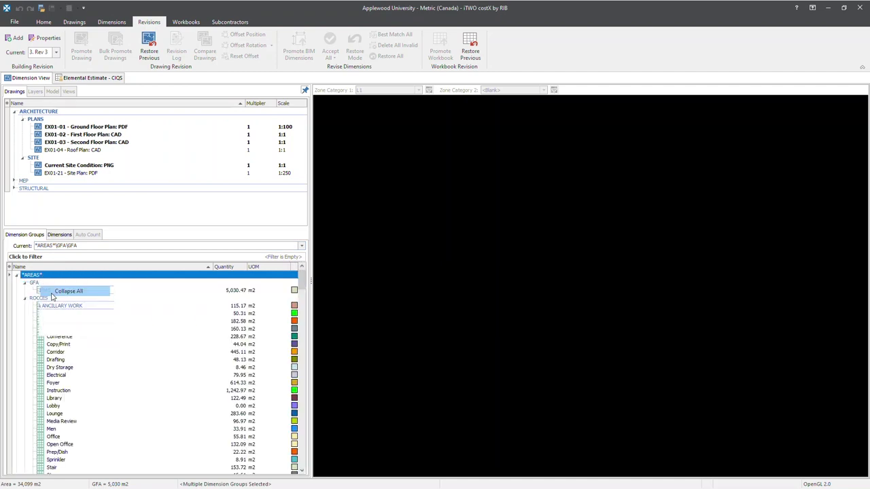
# - Select the Elemental Estimate - CIQS workbook and promote it into Rev 3
pyautogui.click(88, 78)
pyautogui.click(62, 115)
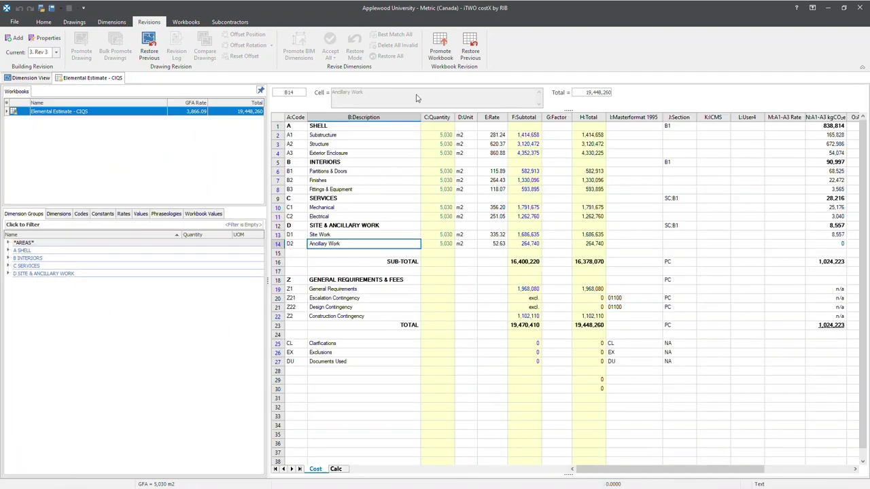
pyautogui.click(440, 48)
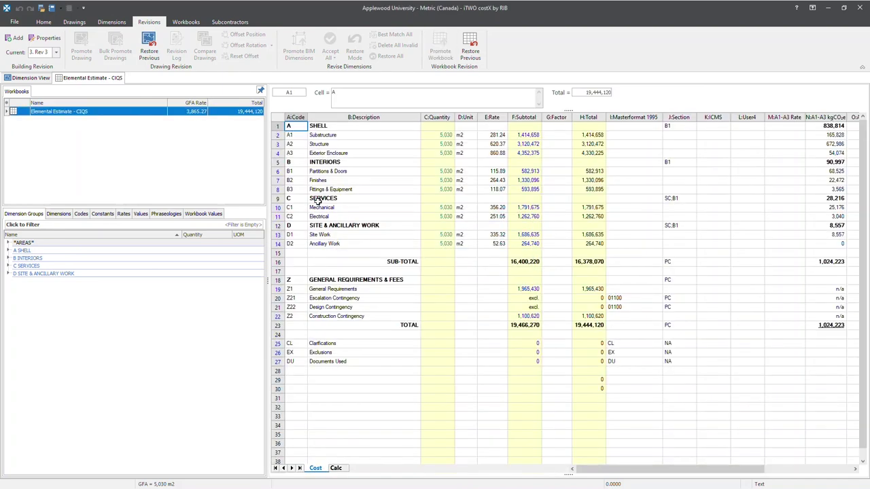
# - Return to the drawings view and keep Rev 3 as the current revision
pyautogui.click(40, 79)
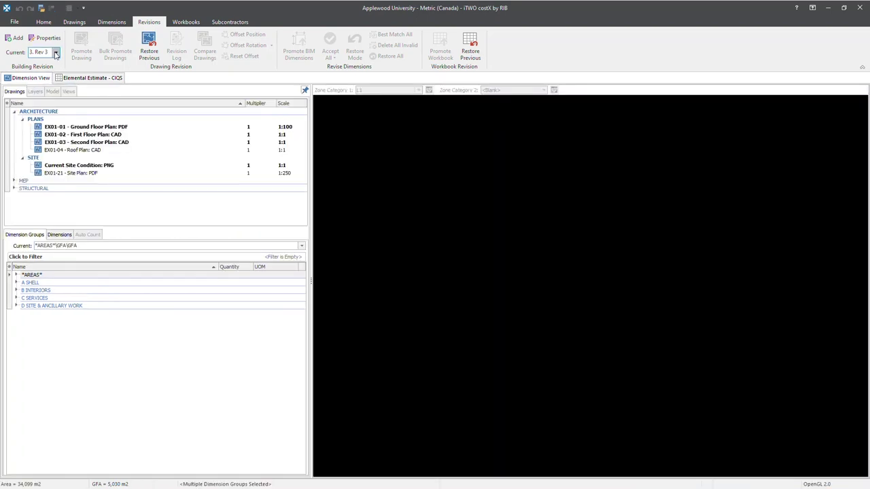
pyautogui.click(56, 52)
pyautogui.click(55, 53)
pyautogui.click(56, 53)
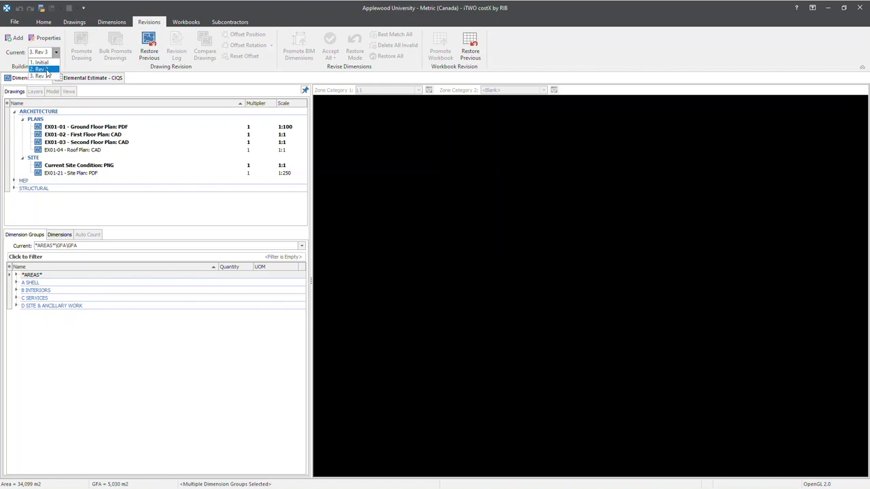
pyautogui.click(45, 76)
# - Rename revision 3 from 'Rev 3' to 'Rev 2' in its properties
pyautogui.click(44, 39)
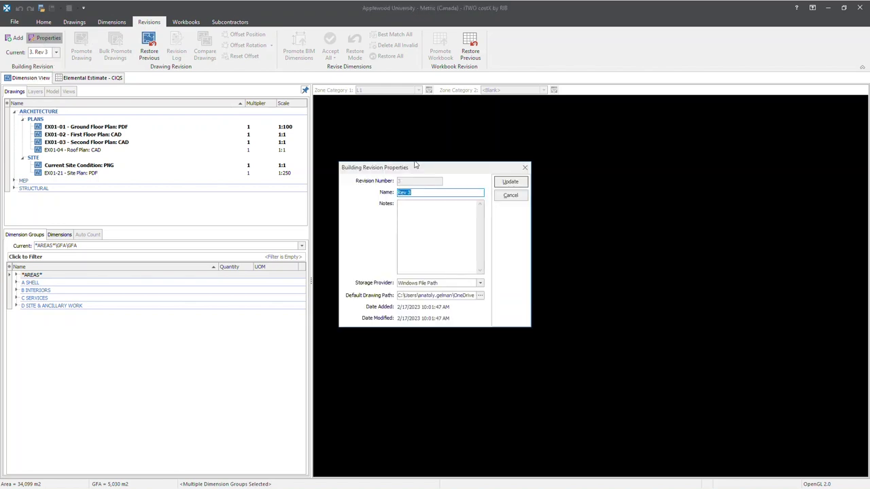
pyautogui.click(422, 192)
pyautogui.write('2')
pyautogui.click(510, 182)
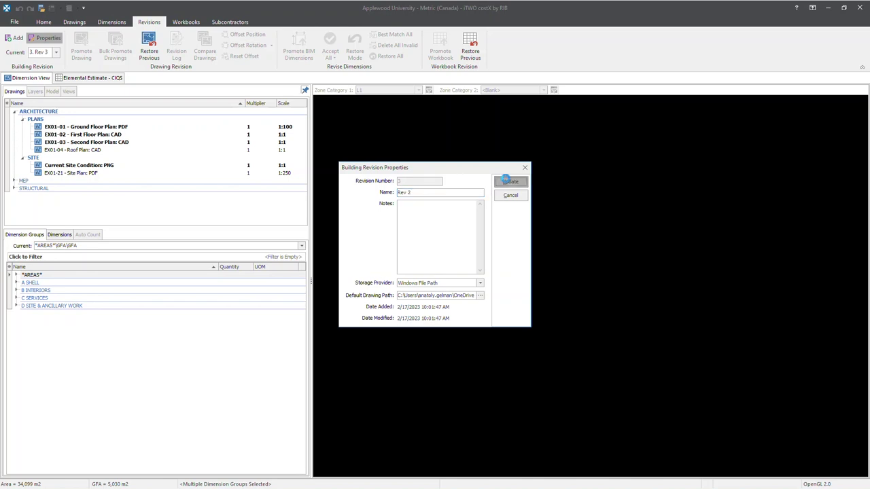
# - Make revision 2 current and rename it 'Rev 2 - Not Used'
pyautogui.click(42, 53)
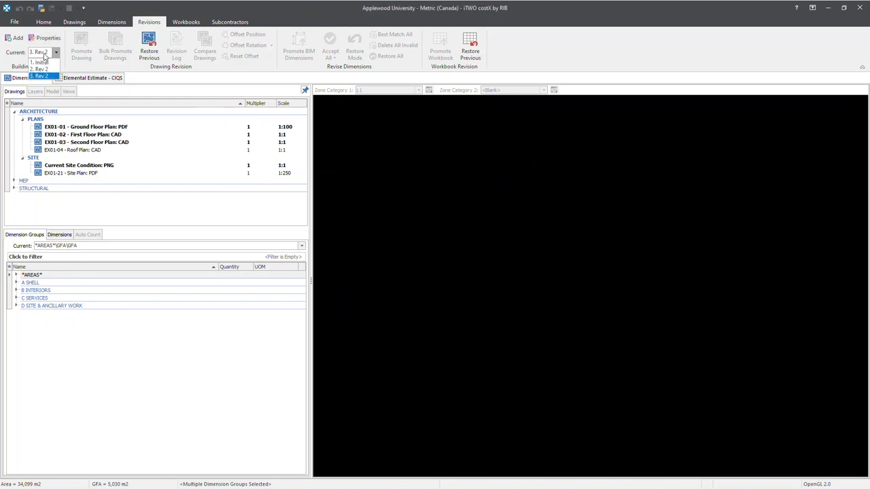
pyautogui.click(42, 69)
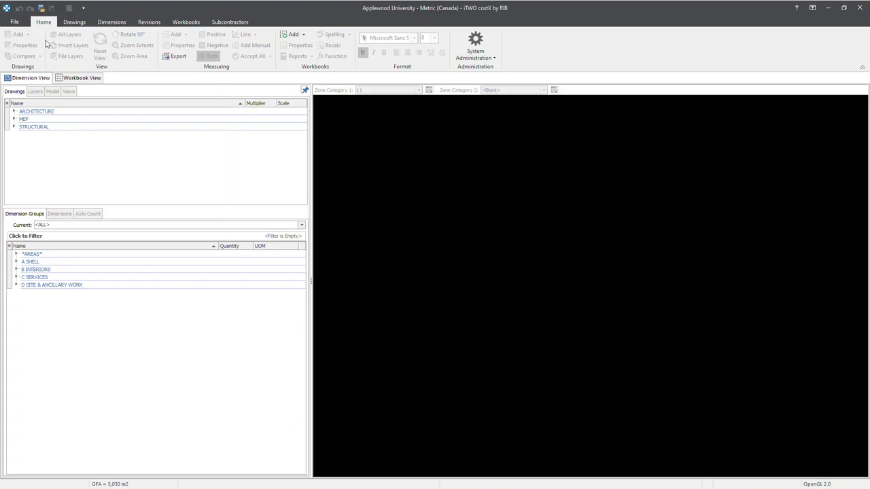
pyautogui.click(149, 22)
pyautogui.click(44, 37)
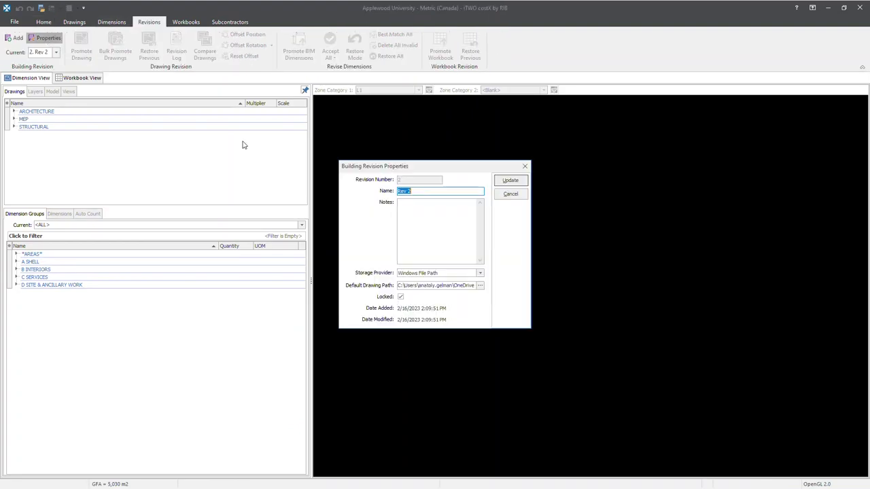
pyautogui.click(435, 191)
pyautogui.write('- Not Used')
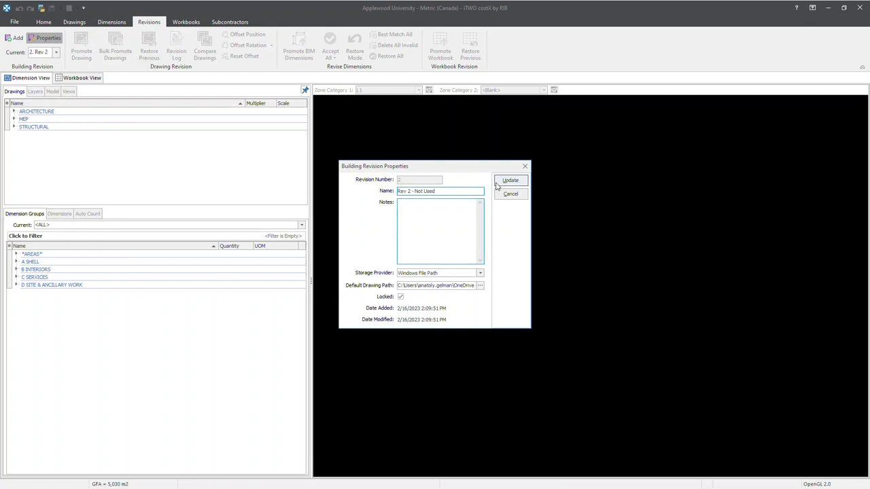
pyautogui.click(501, 182)
# - Correct revision 2's name to 'Rev 2 - N/A' and check the revision list
pyautogui.hotkey('shift', 'Tab')
pyautogui.write('/')
pyautogui.hotkey('shift', 'End')
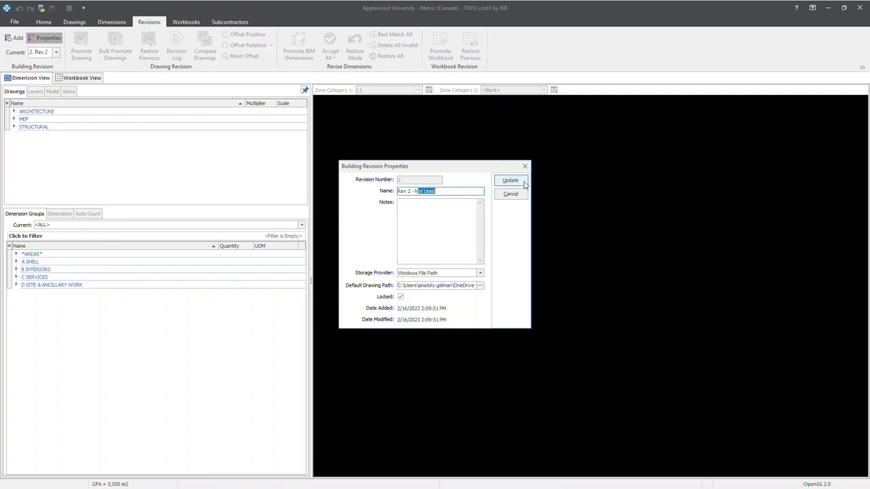
pyautogui.press('Delete')
pyautogui.click(511, 182)
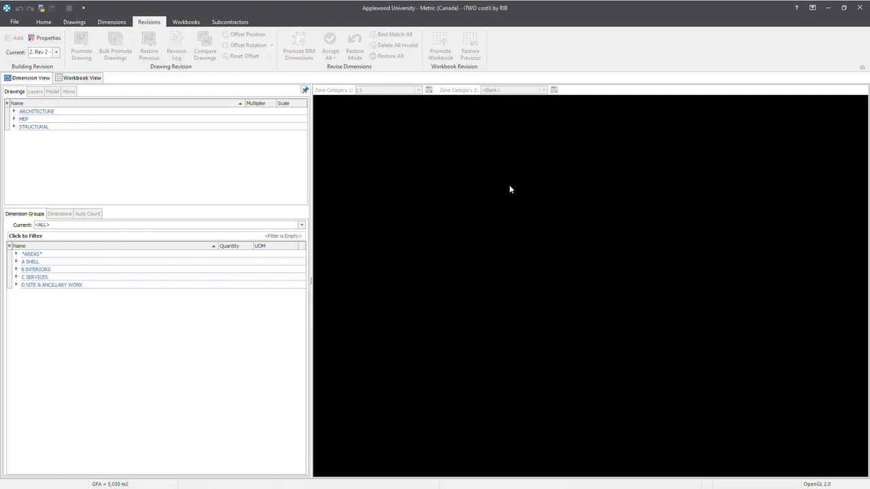
pyautogui.click(49, 54)
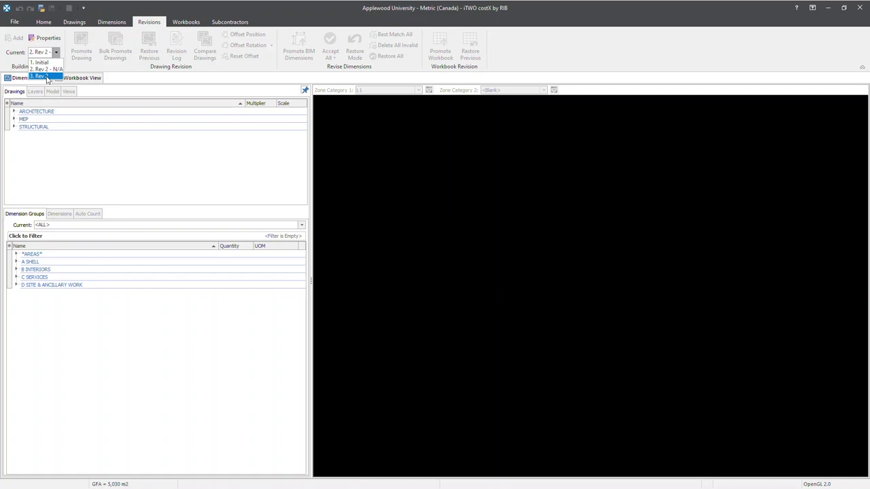
# - Set '3. Rev 2' as current, toggle workbook and dimension views, and recheck the revision list
pyautogui.click(42, 76)
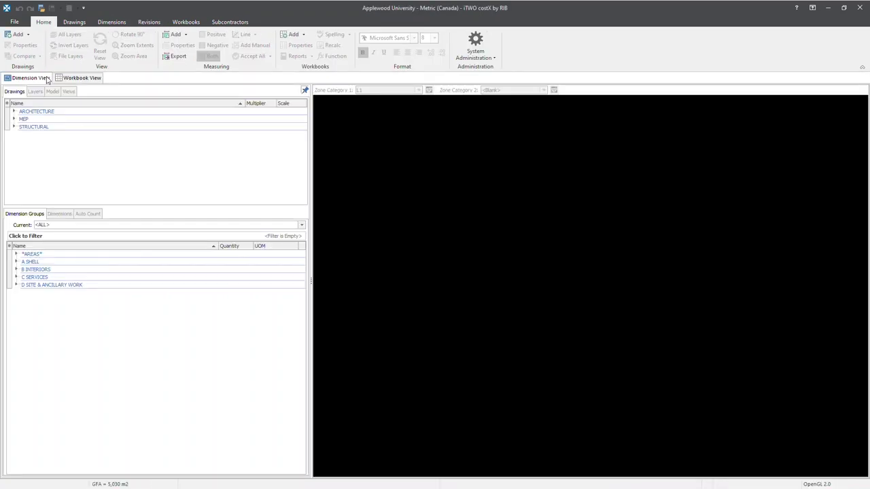
pyautogui.click(65, 79)
pyautogui.click(32, 78)
pyautogui.click(149, 22)
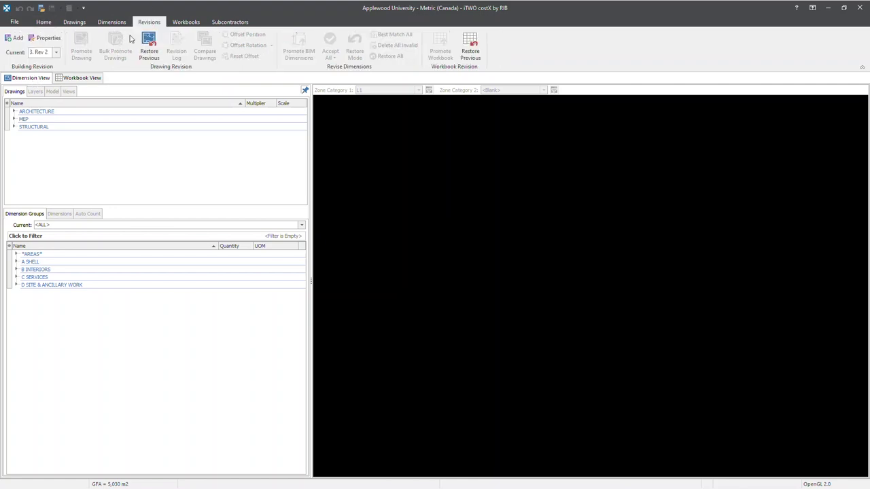
pyautogui.click(57, 52)
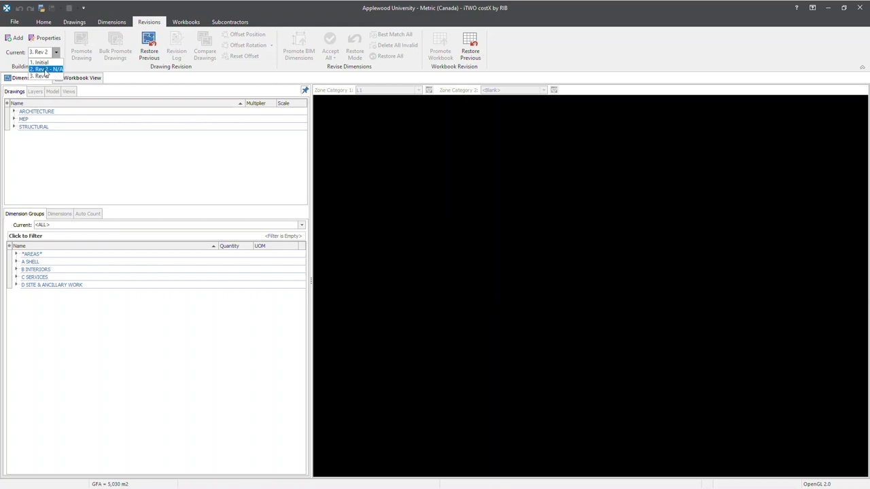
# - Dismiss the File backstage and reposition the new Building Properties form
pyautogui.click(13, 22)
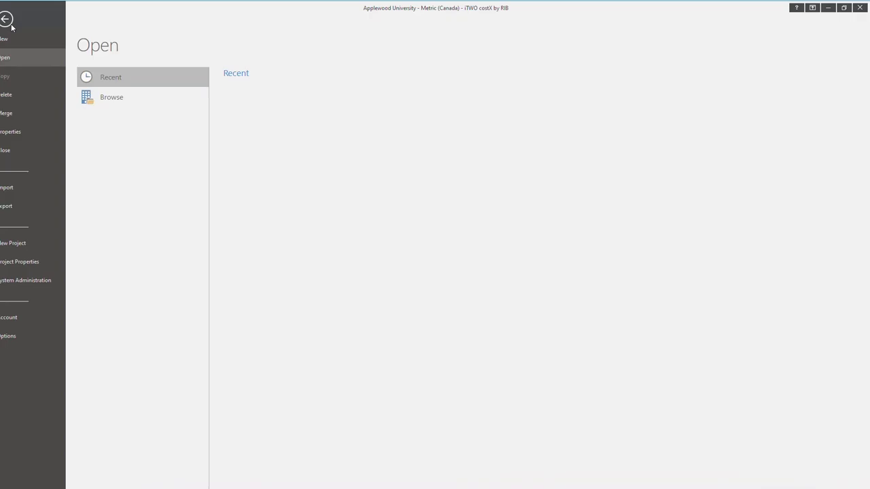
pyautogui.press('Escape')
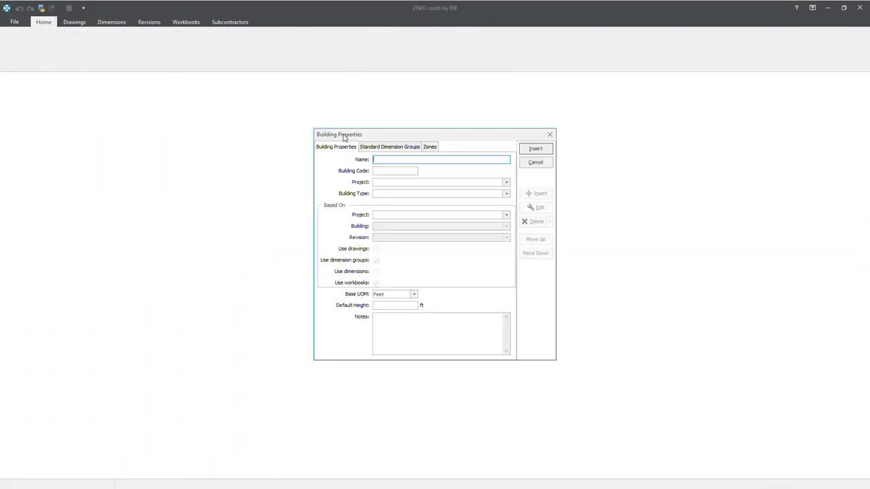
pyautogui.moveTo(375, 135); pyautogui.dragTo(367, 78)
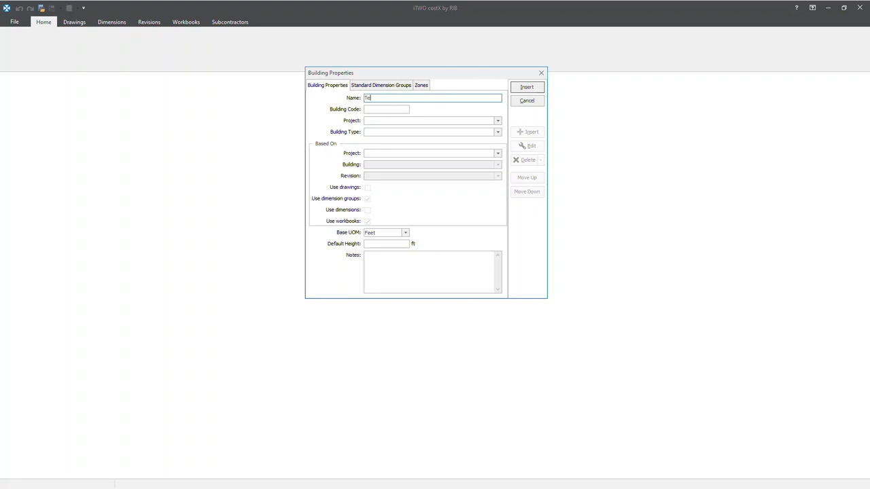
# - Name the building 'Test Revision' in project DEMO, based on DEMO's Applewood University - Metric (Canada)
pyautogui.write('st Revision')
pyautogui.click(401, 110)
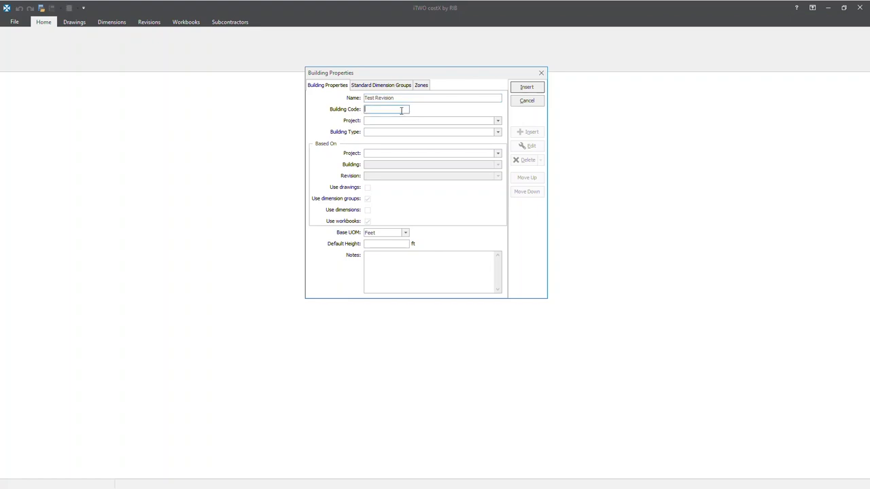
pyautogui.click(498, 121)
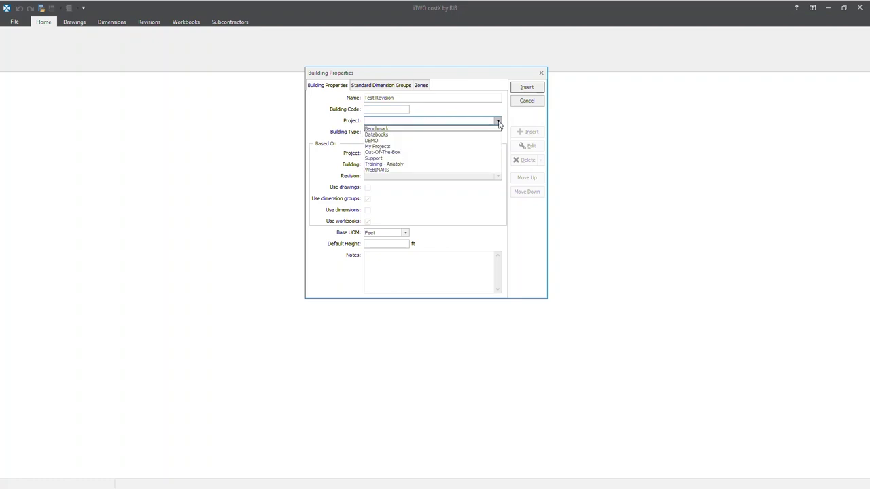
pyautogui.click(378, 140)
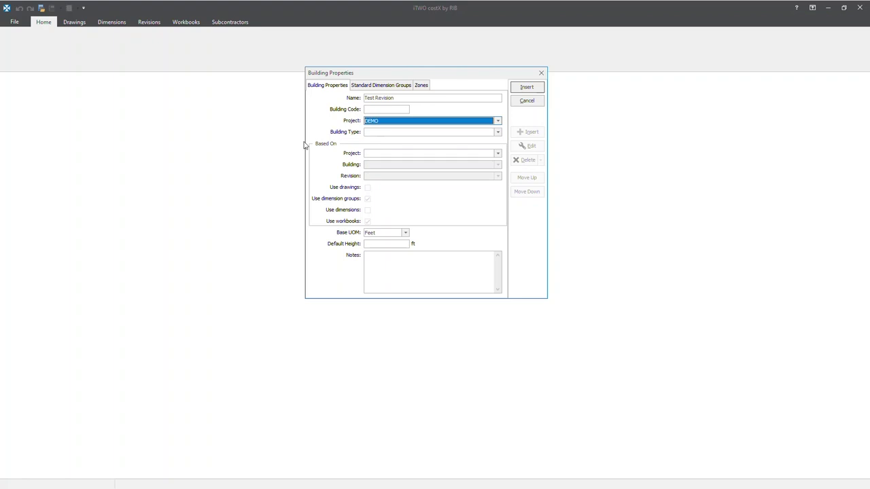
pyautogui.click(402, 155)
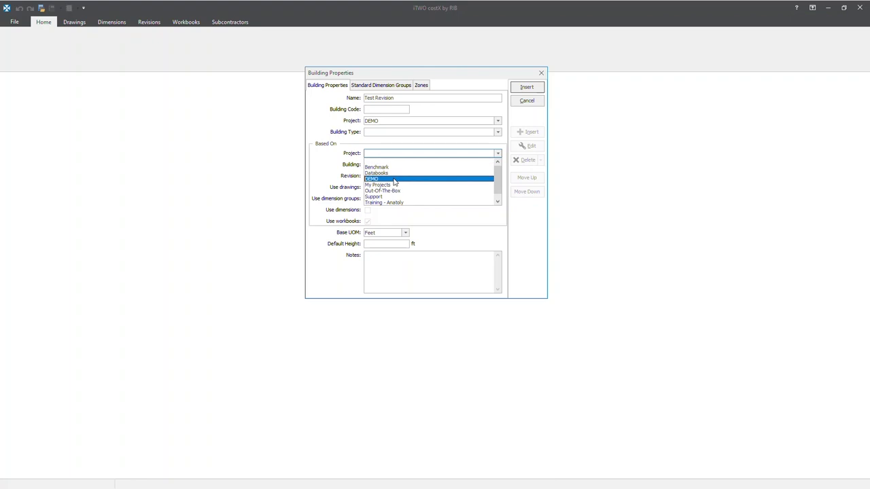
pyautogui.click(394, 179)
pyautogui.click(413, 165)
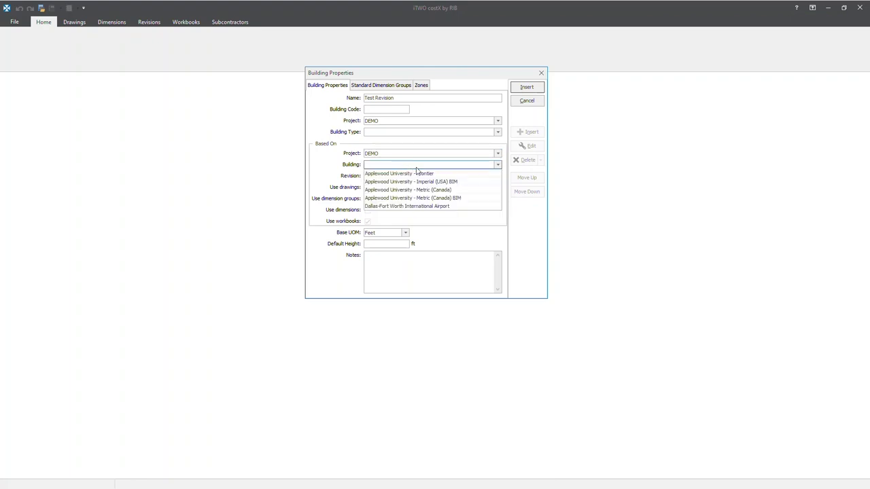
pyautogui.click(468, 189)
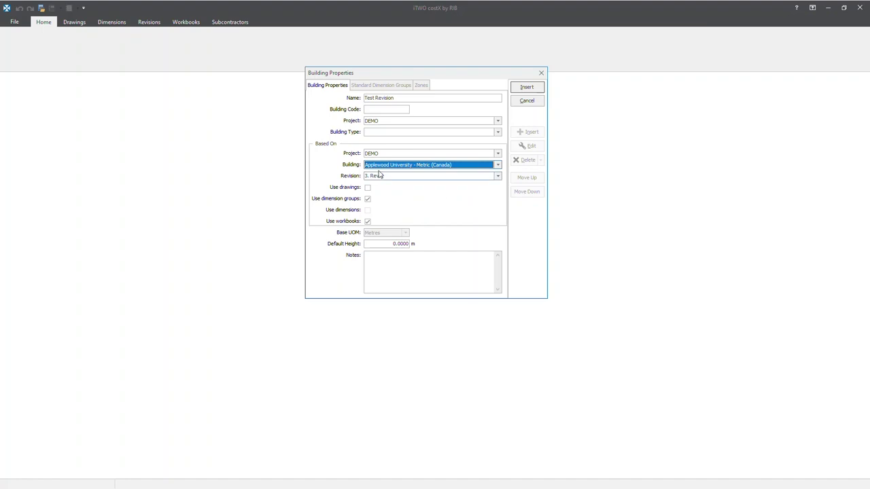
# - Choose source revision 3. Rev 2 and include its drawings and dimensions
pyautogui.click(500, 178)
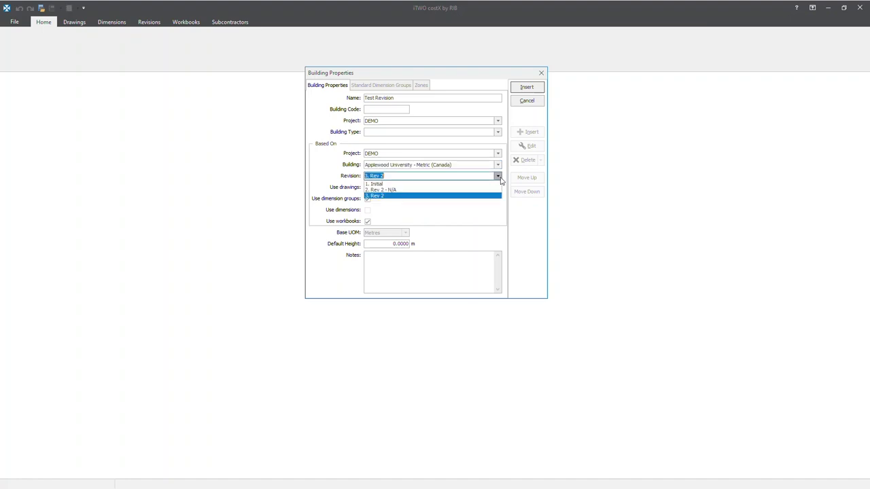
pyautogui.click(380, 185)
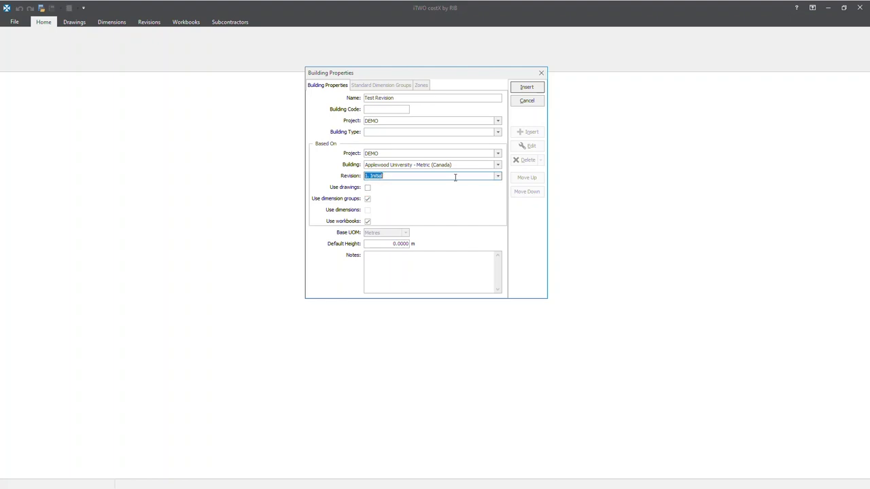
pyautogui.click(497, 176)
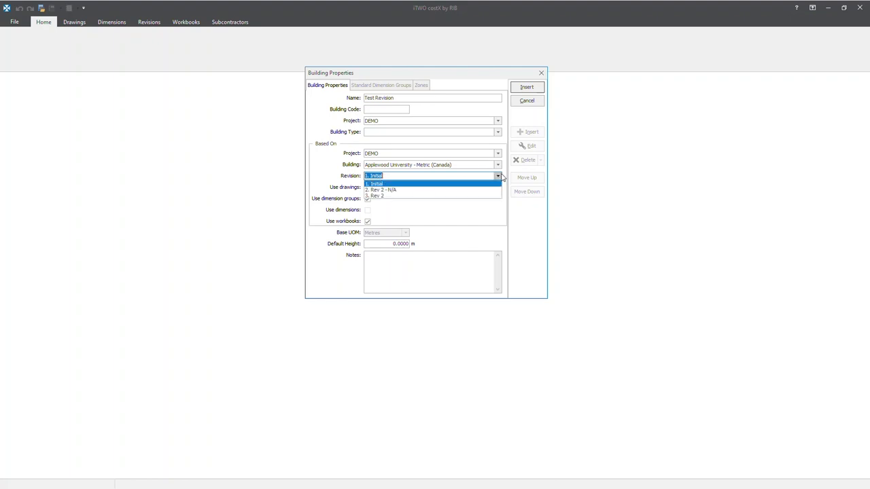
pyautogui.click(383, 196)
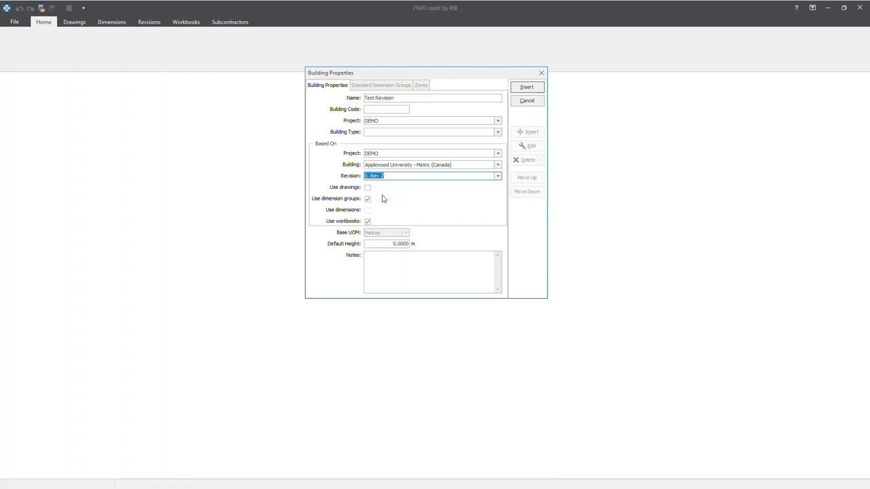
pyautogui.click(368, 188)
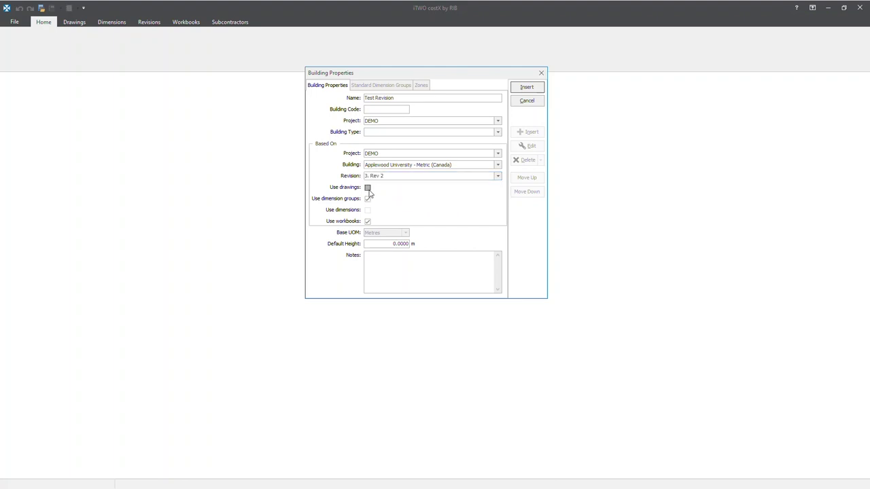
pyautogui.click(368, 210)
# - Insert the Test Revision building and expand its STRUCTURAL, MEP and ARCHITECTURE folders and all dimension groups
pyautogui.click(525, 88)
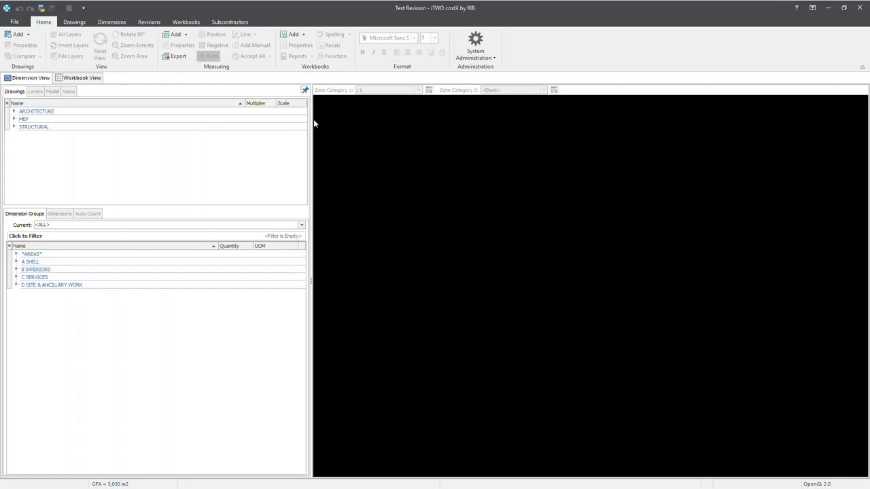
pyautogui.click(14, 127)
pyautogui.click(14, 119)
pyautogui.click(14, 112)
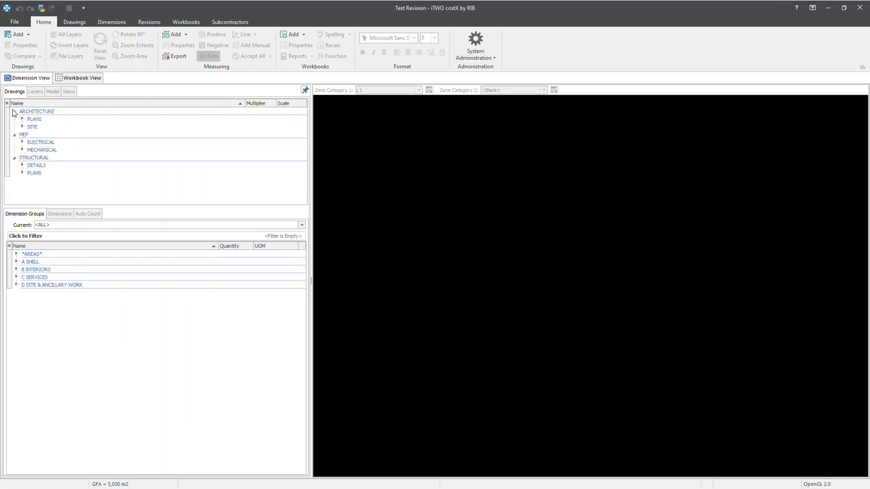
pyautogui.rightClick(25, 278)
pyautogui.click(46, 284)
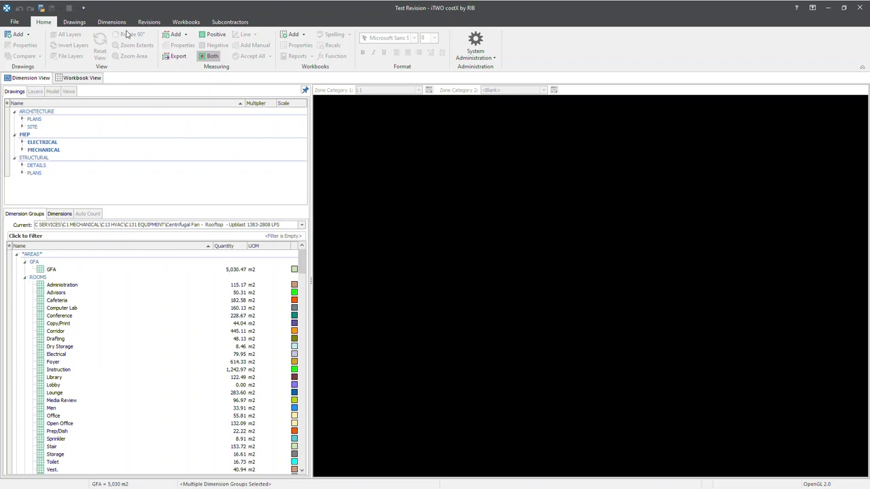
# - Check the new building's revision list, confirming it starts at 1. Initial
pyautogui.click(148, 24)
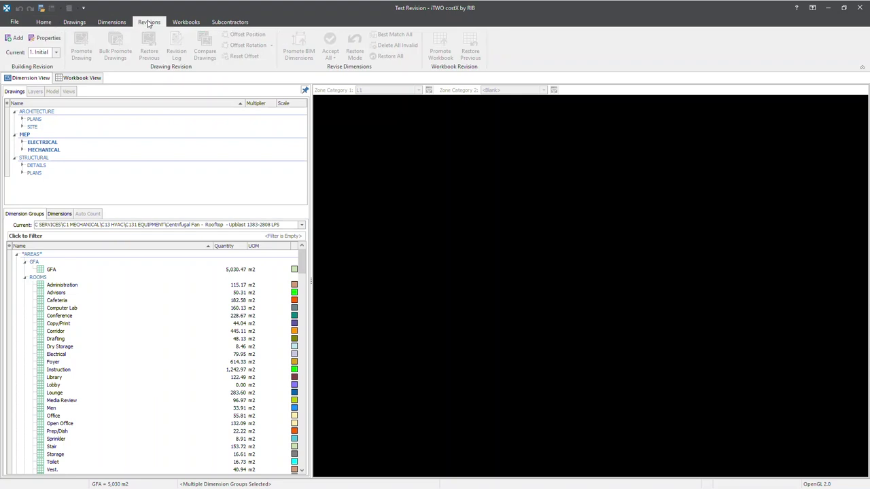
pyautogui.click(57, 53)
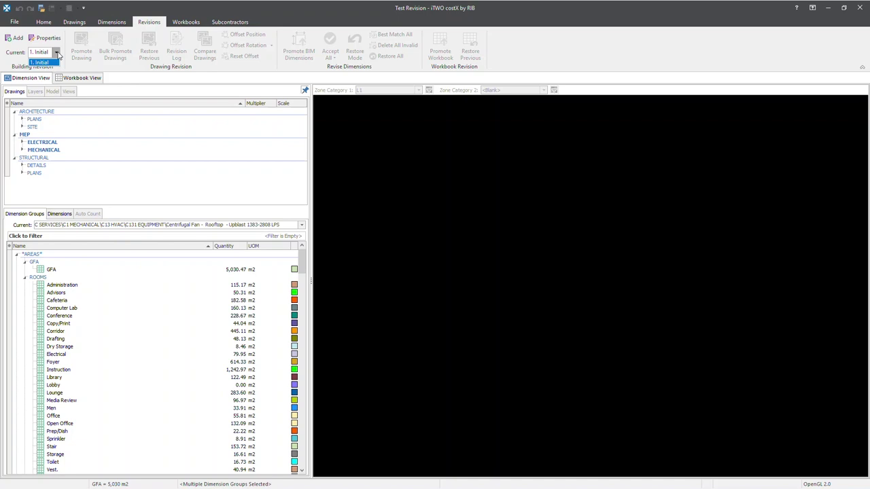
pyautogui.click(58, 54)
# - Reopen Applewood University - Metric (Canada) from File and keep 3. Rev 2 as the current revision
pyautogui.click(13, 21)
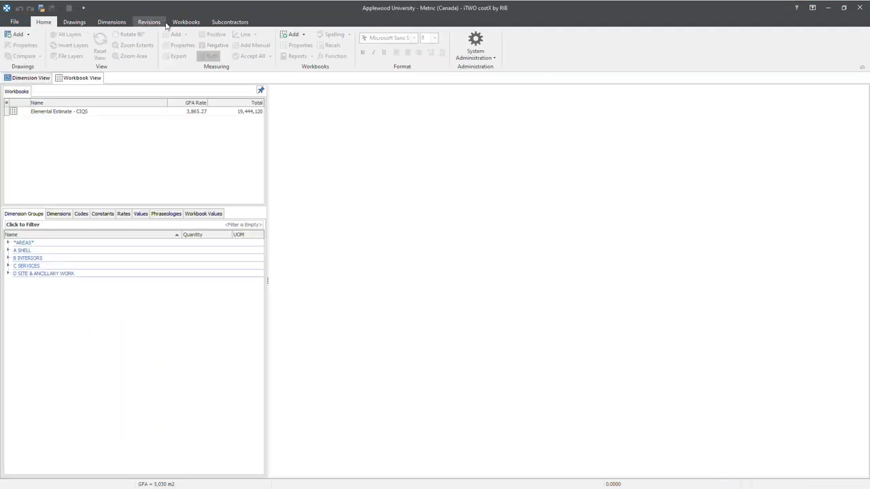
pyautogui.click(149, 21)
pyautogui.click(55, 52)
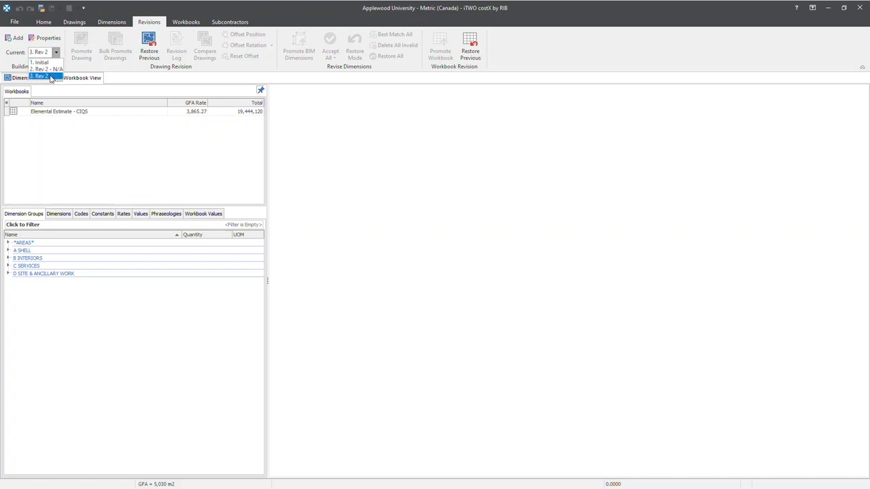
pyautogui.click(51, 77)
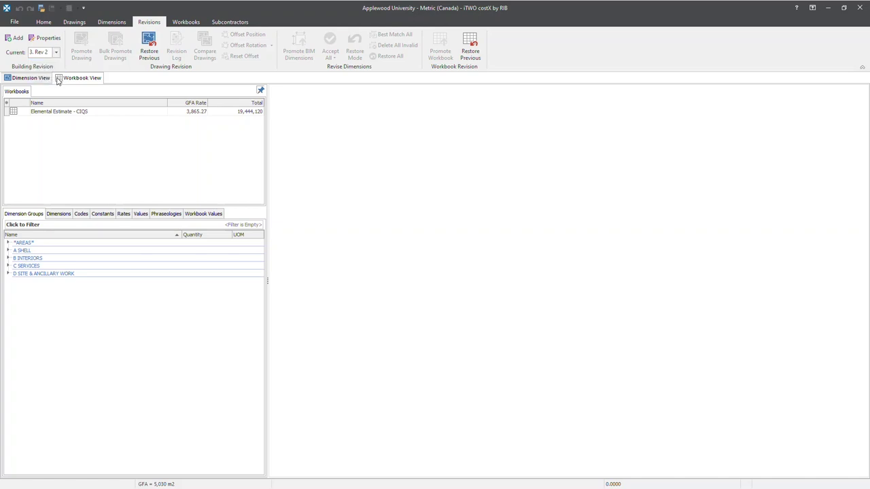